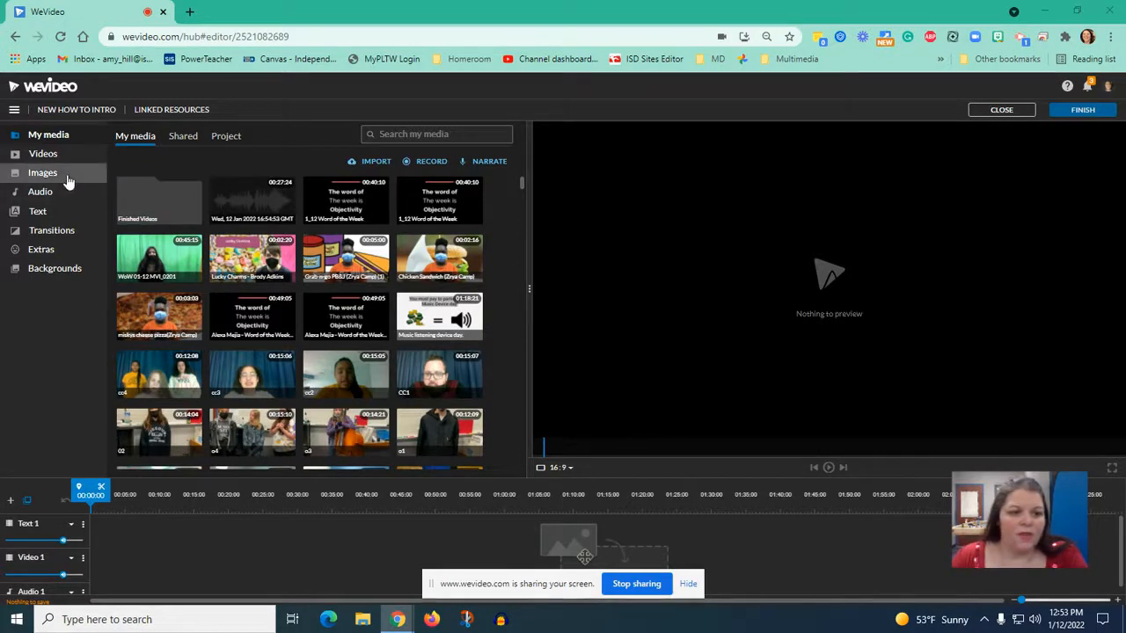
# Place the purple mosaic animated background on the Video 1 track and delete that clip.
pyautogui.click(44, 276)
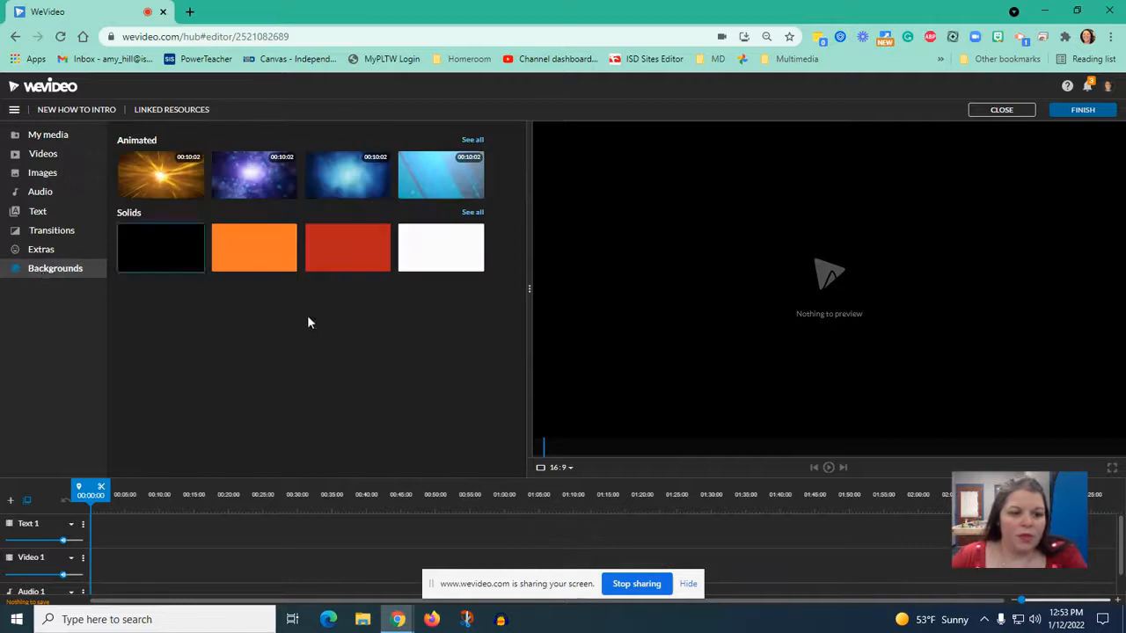
pyautogui.click(476, 139)
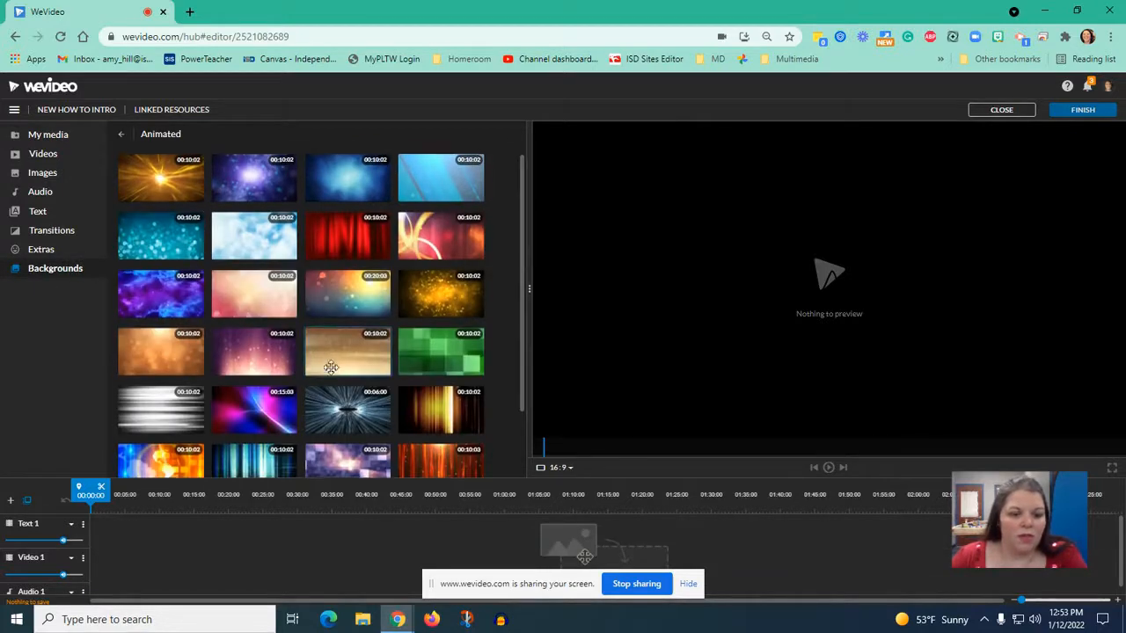
pyautogui.scroll(-2, 330, 368)
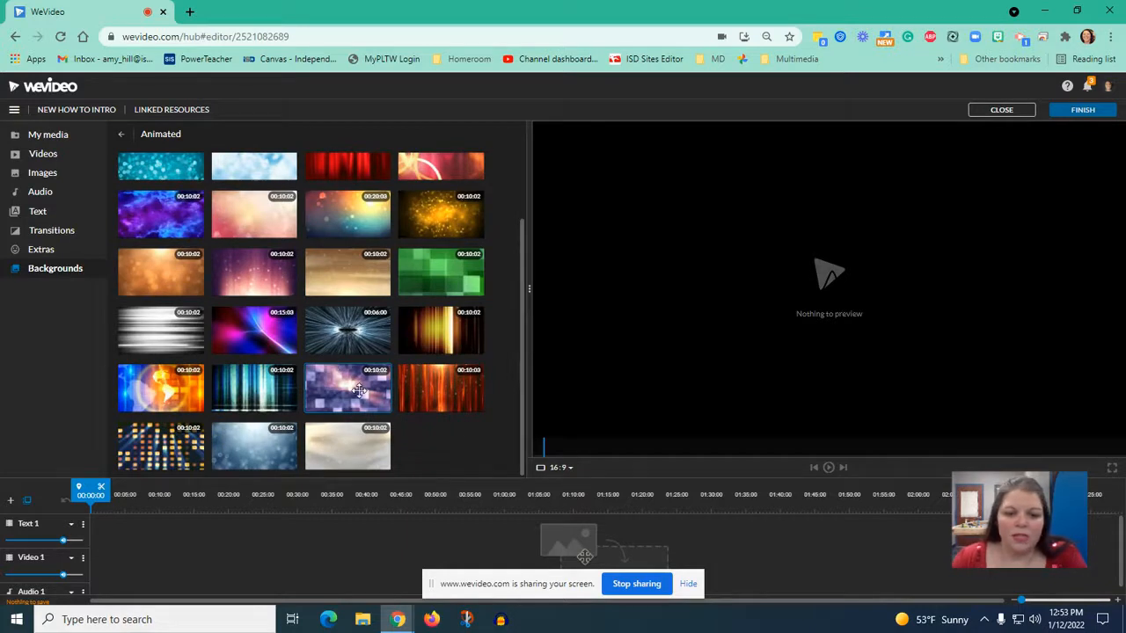
pyautogui.moveTo(358, 390); pyautogui.dragTo(168, 573)
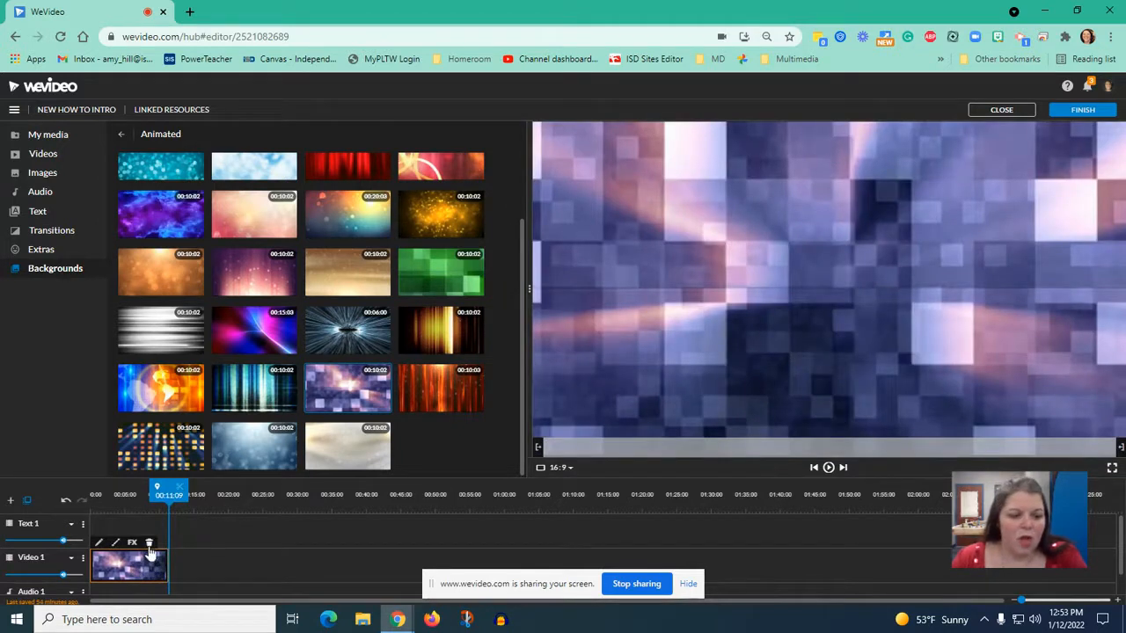
pyautogui.click(149, 543)
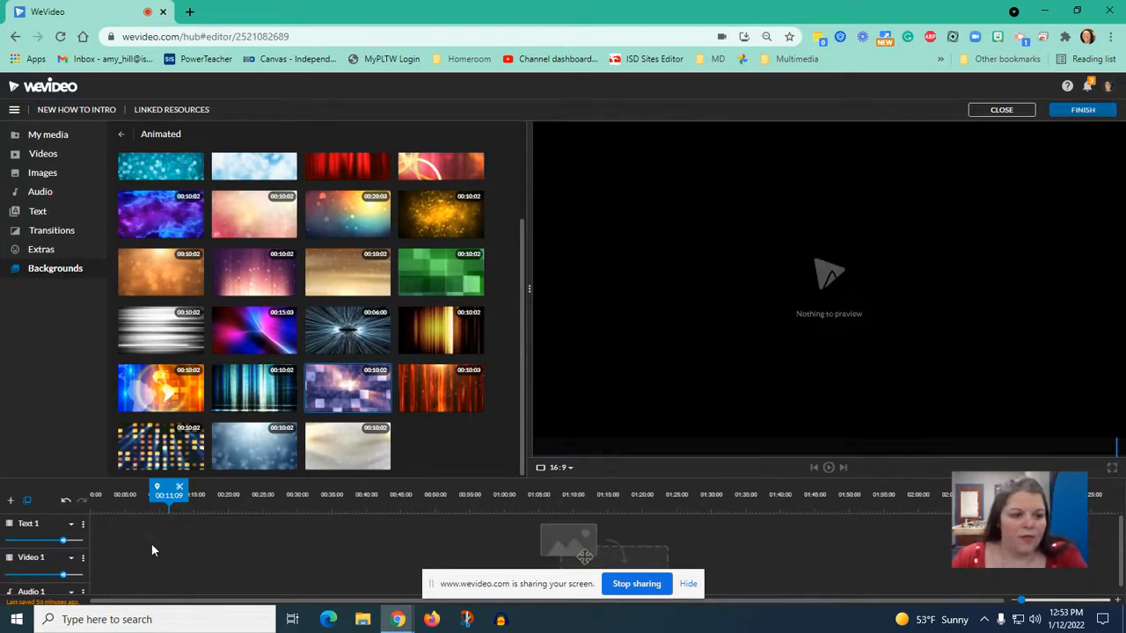
# Search the stock video library for "sunrise".
pyautogui.click(49, 157)
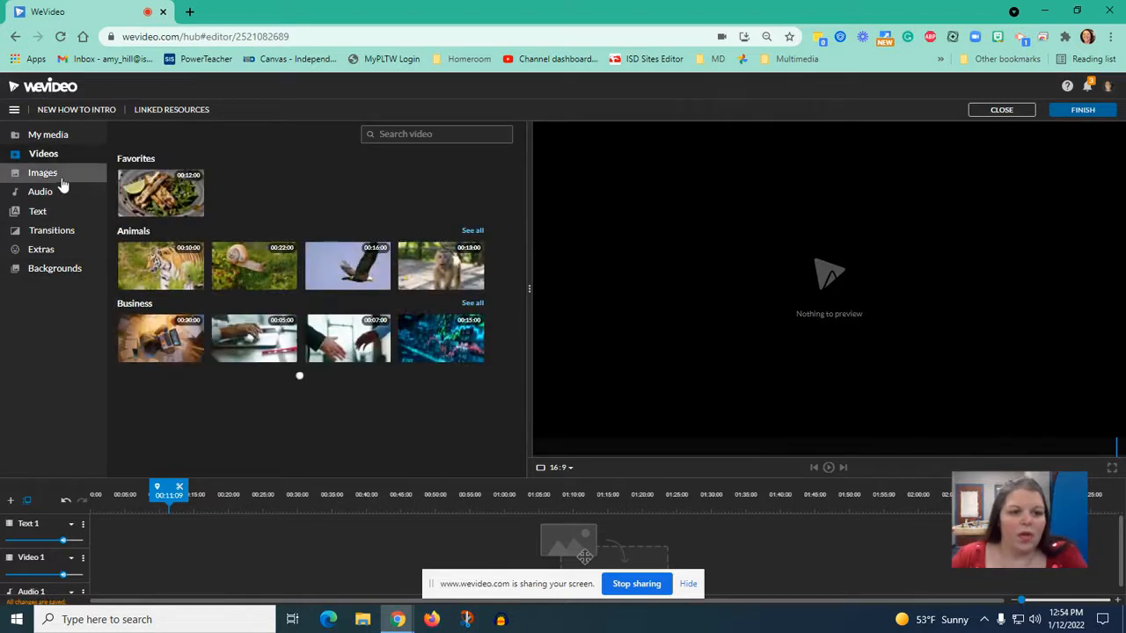
pyautogui.click(75, 173)
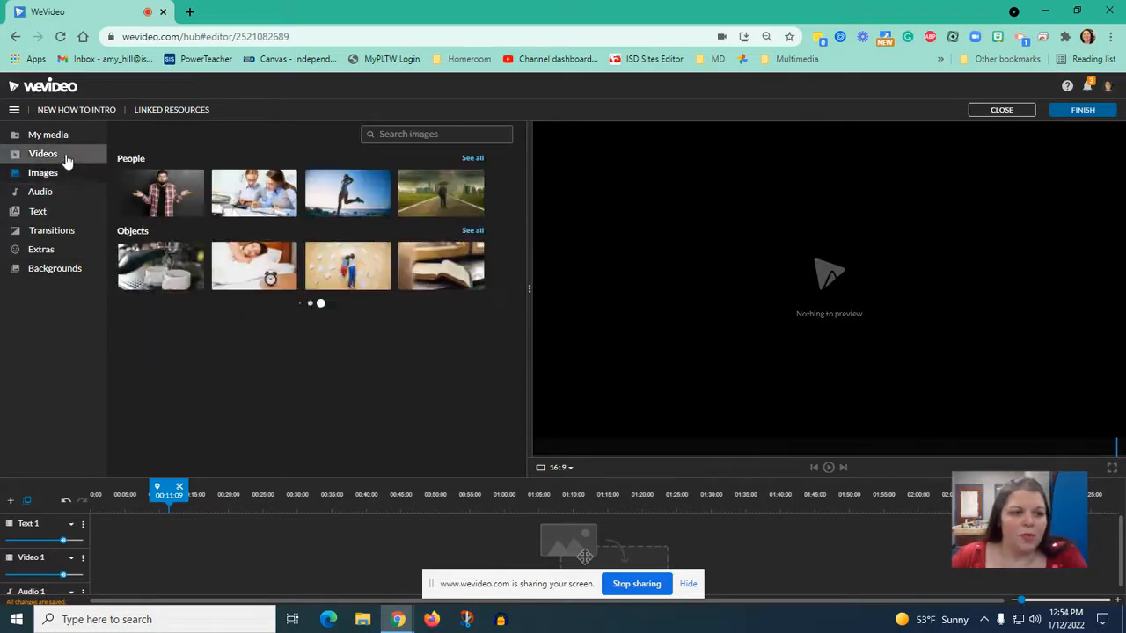
pyautogui.click(68, 153)
pyautogui.click(413, 135)
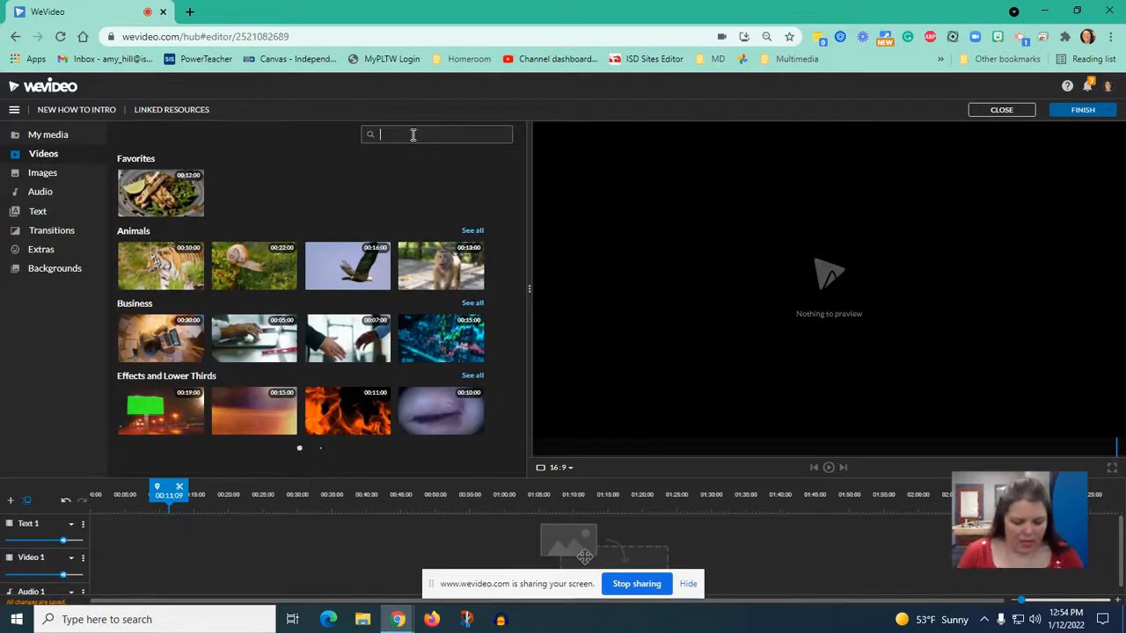
pyautogui.write('sunrise')
pyautogui.press('Return')
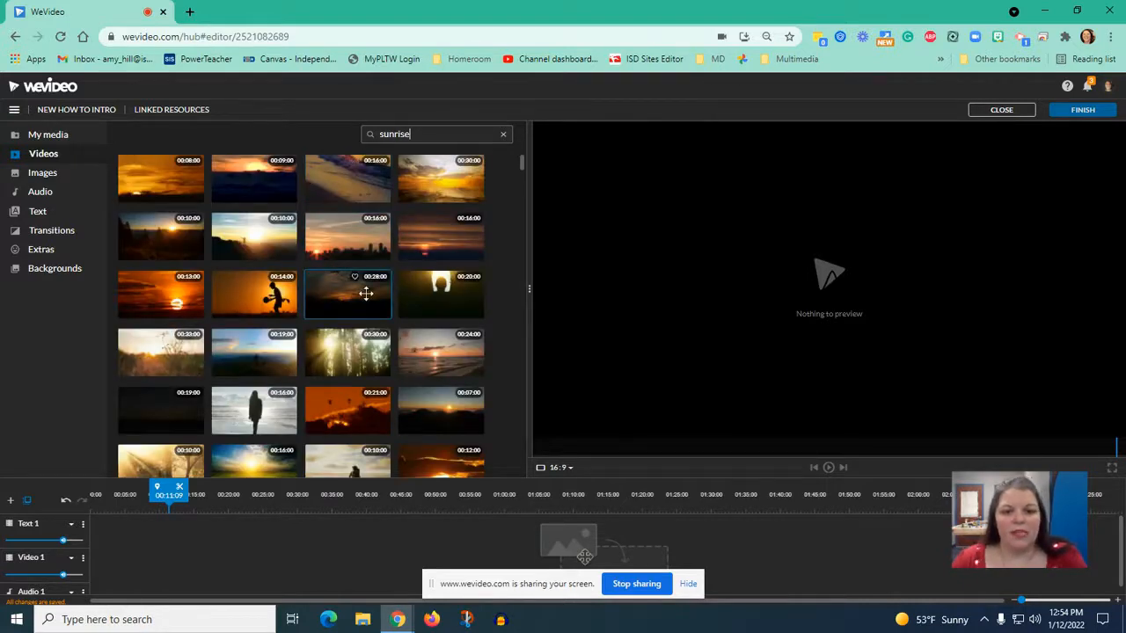
# Preview sunrise clips and place the clip of golden sunlight through trees at the start of the Video 1 track.
pyautogui.click(259, 406)
pyautogui.scroll(-3, 193, 299)
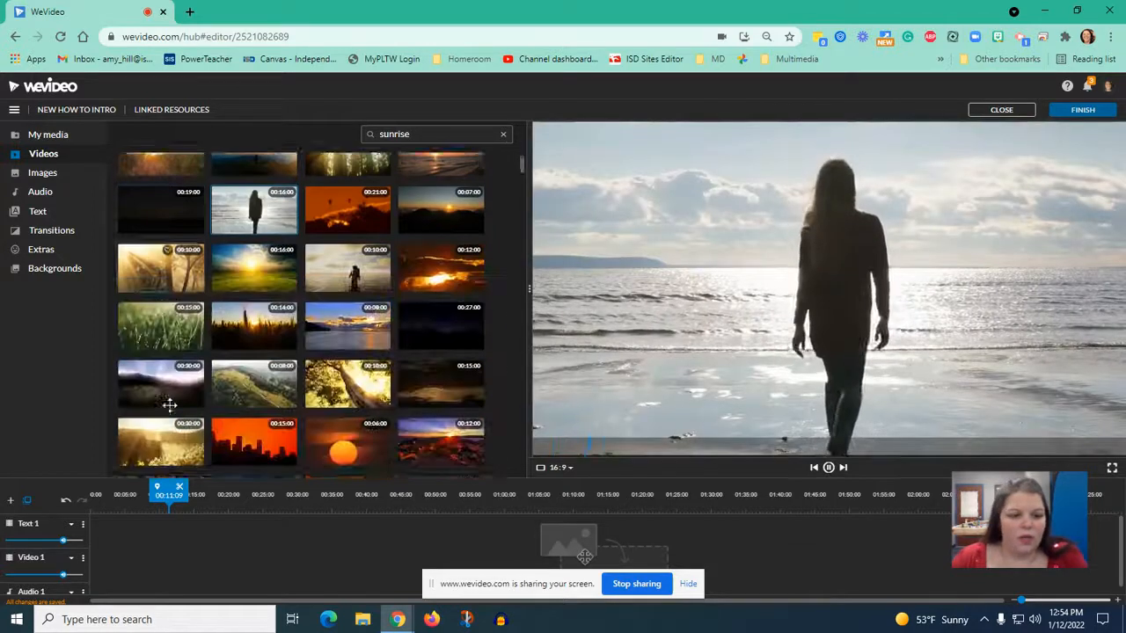
pyautogui.click(147, 263)
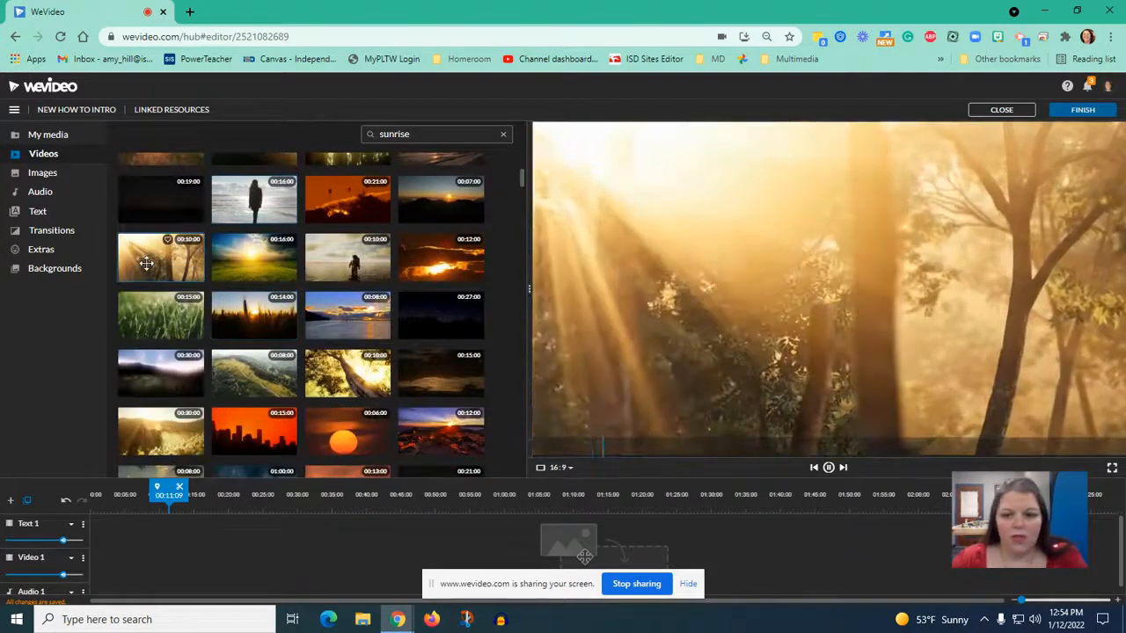
pyautogui.moveTo(146, 264); pyautogui.dragTo(104, 569)
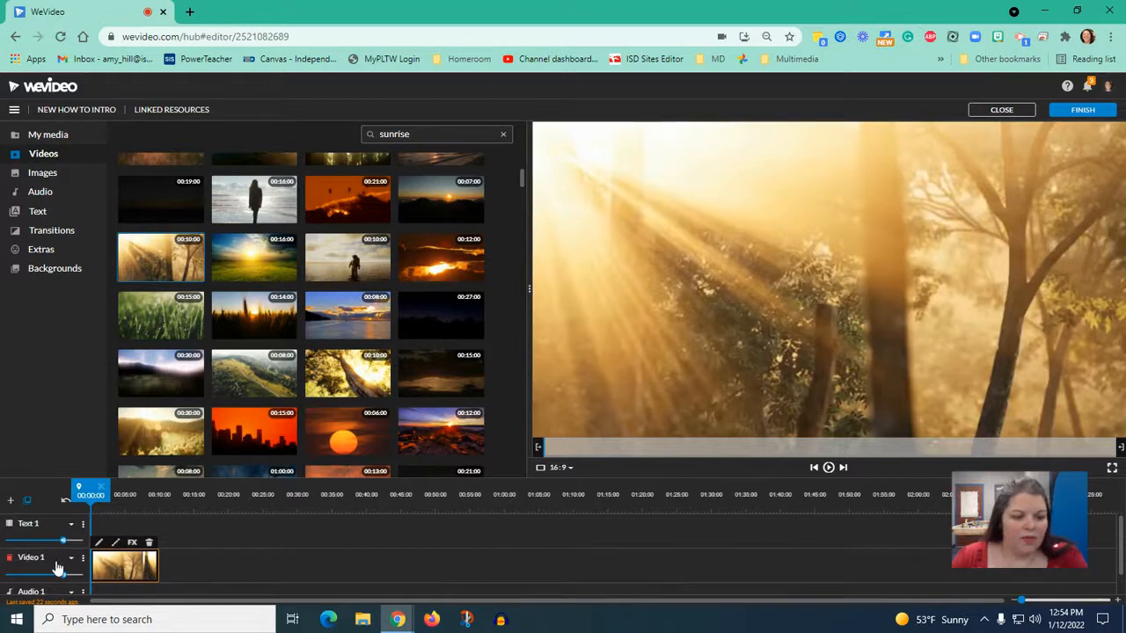
pyautogui.moveTo(124, 570); pyautogui.dragTo(113, 567)
# Examine the text template categories, including Special and Titles, and preview the "Custom styles are here today!" motion title.
pyautogui.click(38, 213)
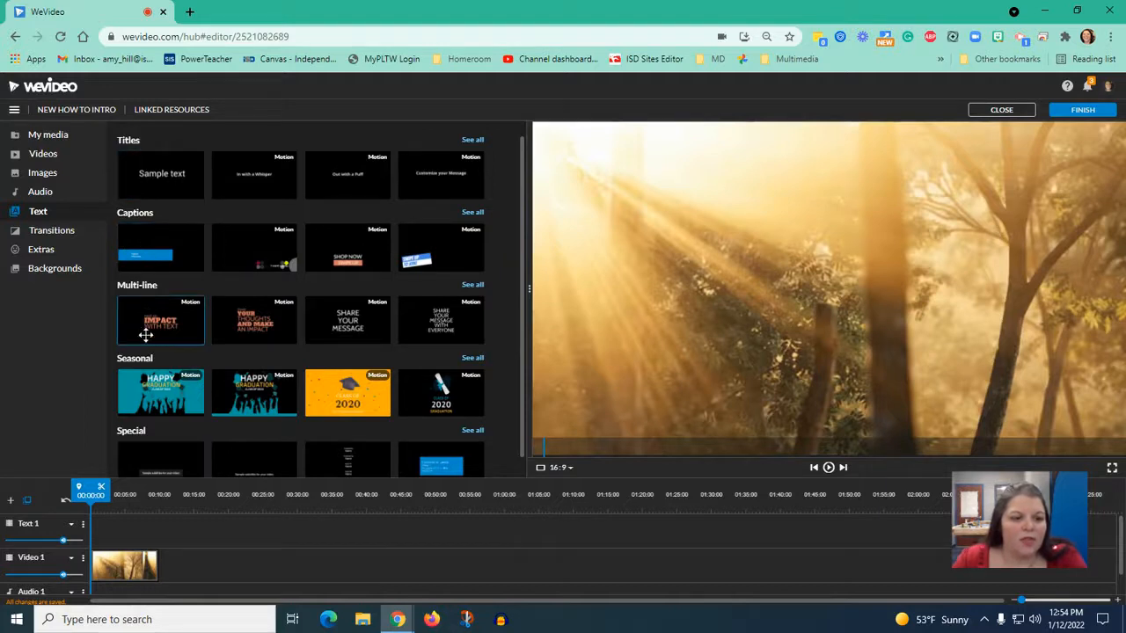
pyautogui.scroll(-1, 152, 328)
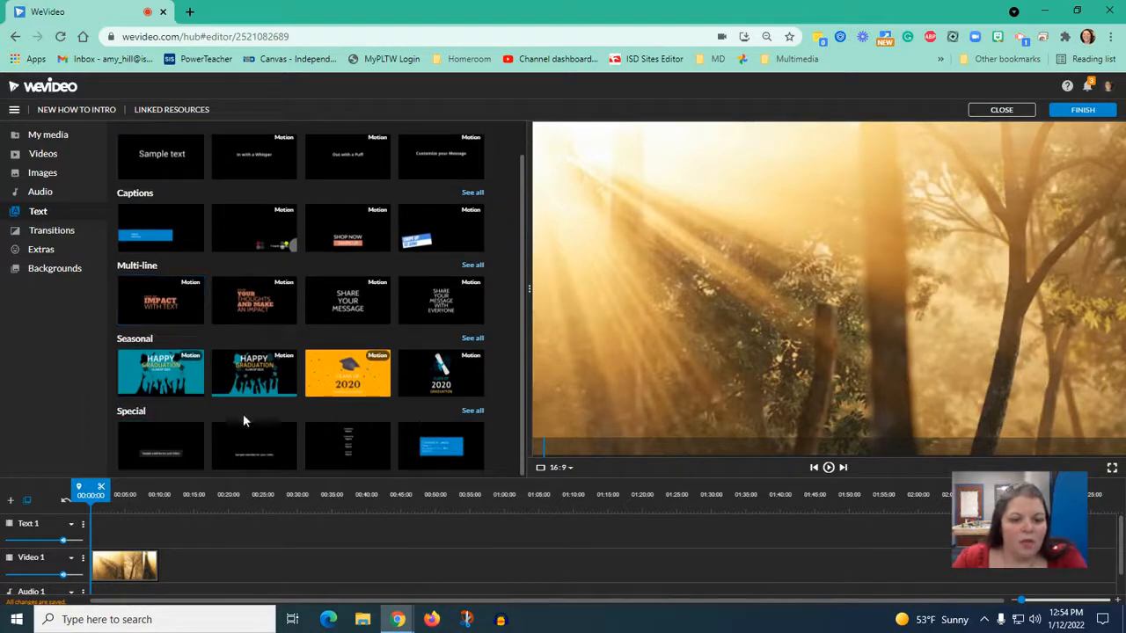
pyautogui.click(472, 411)
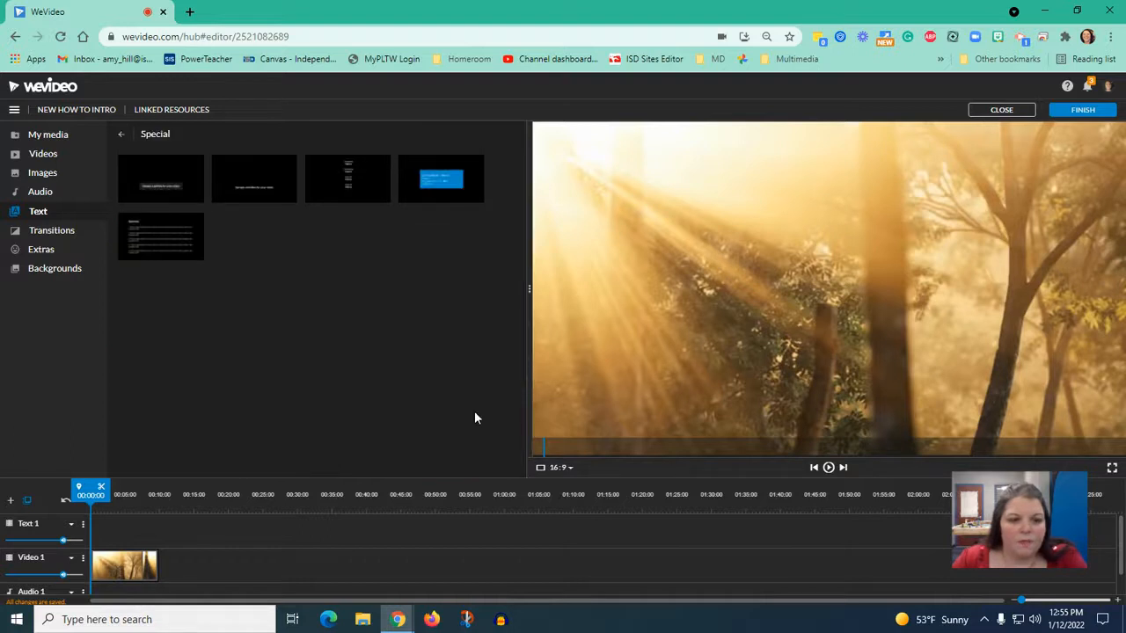
pyautogui.click(122, 135)
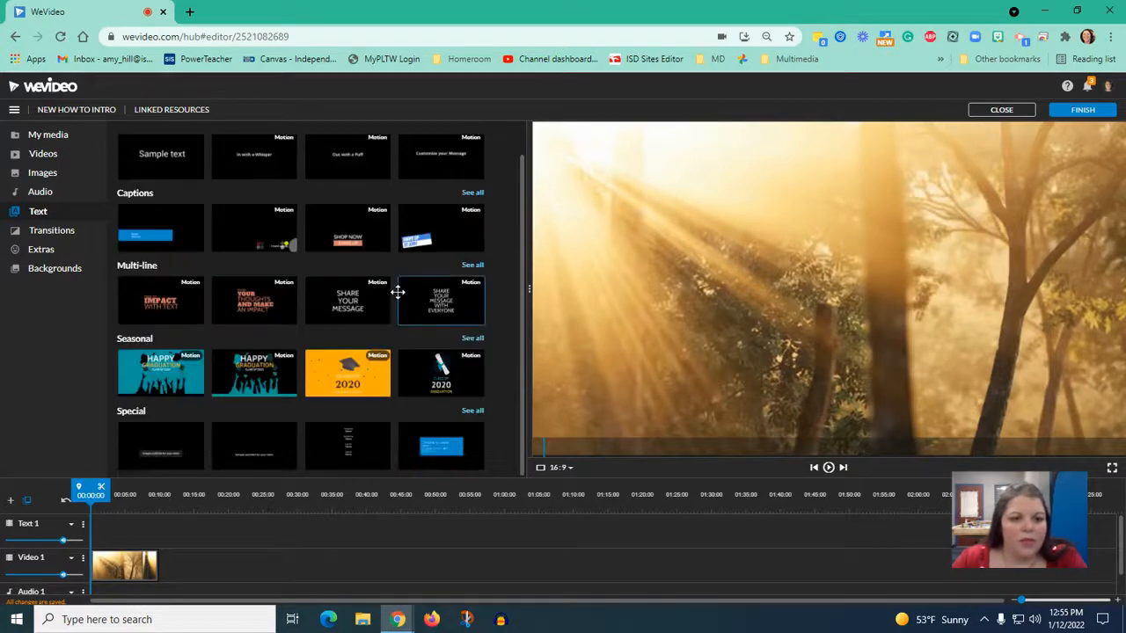
pyautogui.scroll(1, 396, 294)
pyautogui.click(472, 138)
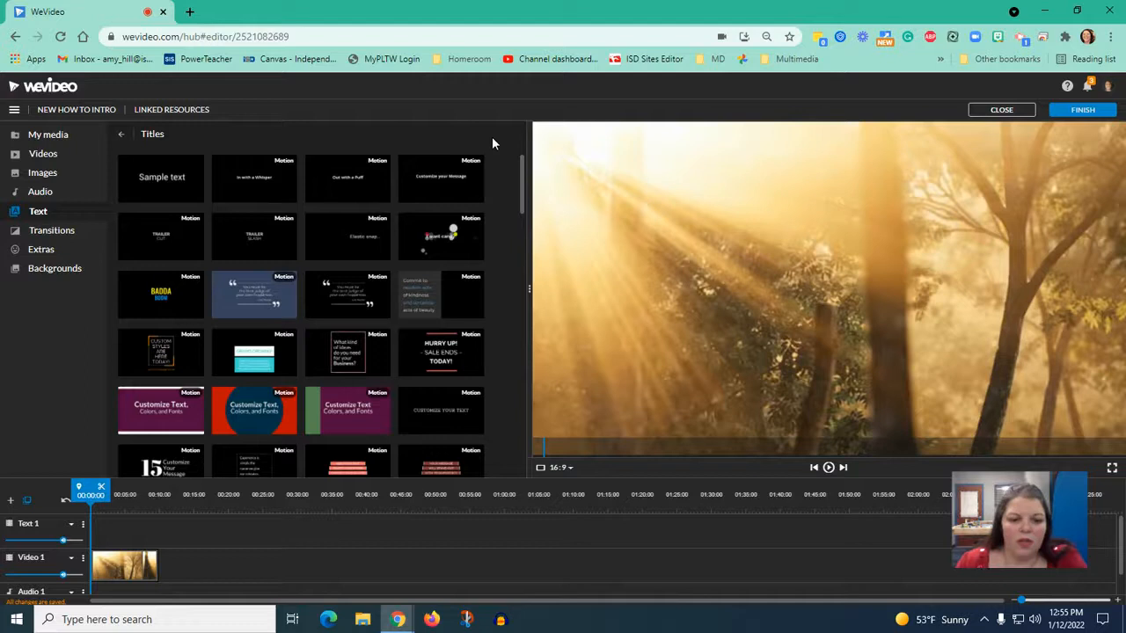
pyautogui.scroll(-3, 326, 298)
pyautogui.click(165, 215)
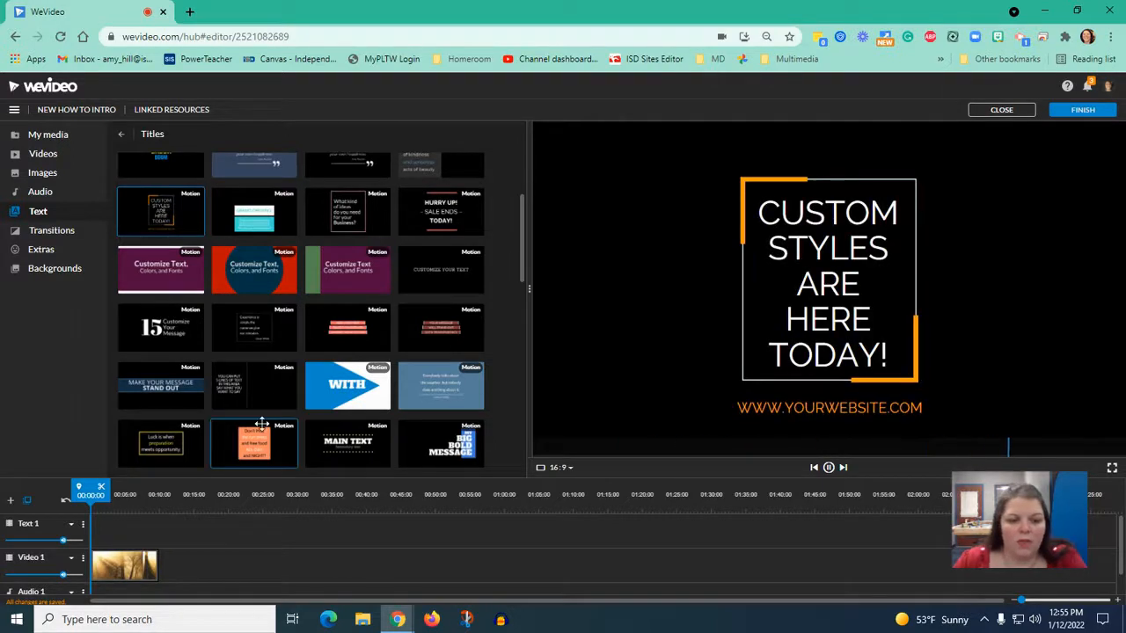
# Add the bold white "Sample text" motion title at the start of the Text 1 track, above the forest clip.
pyautogui.scroll(-3, 405, 349)
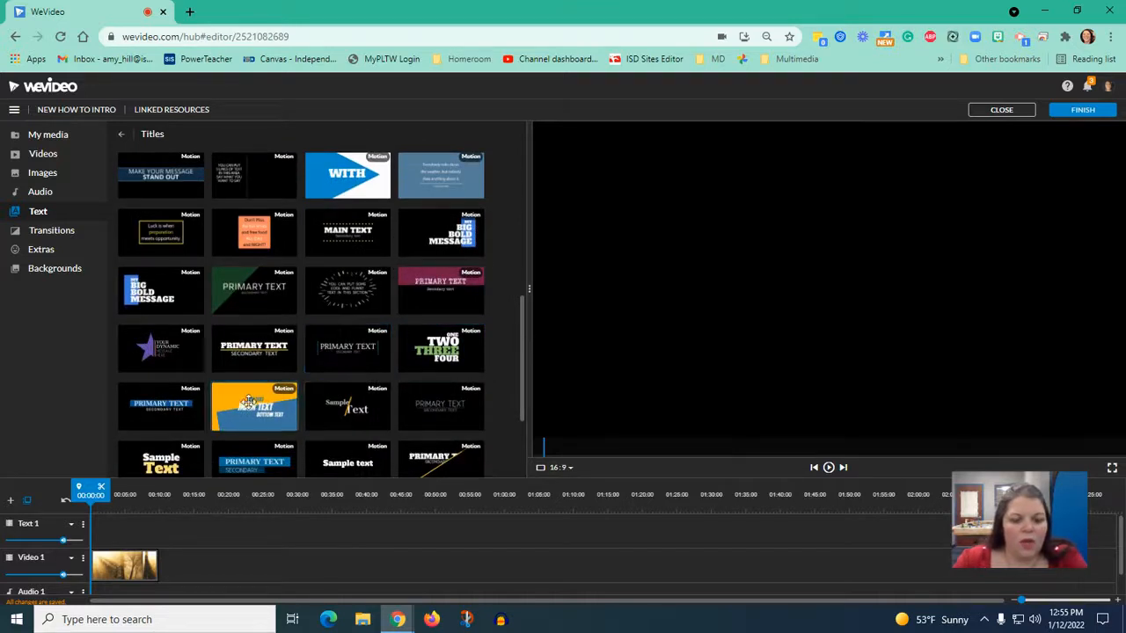
pyautogui.scroll(-2, 325, 374)
pyautogui.click(327, 330)
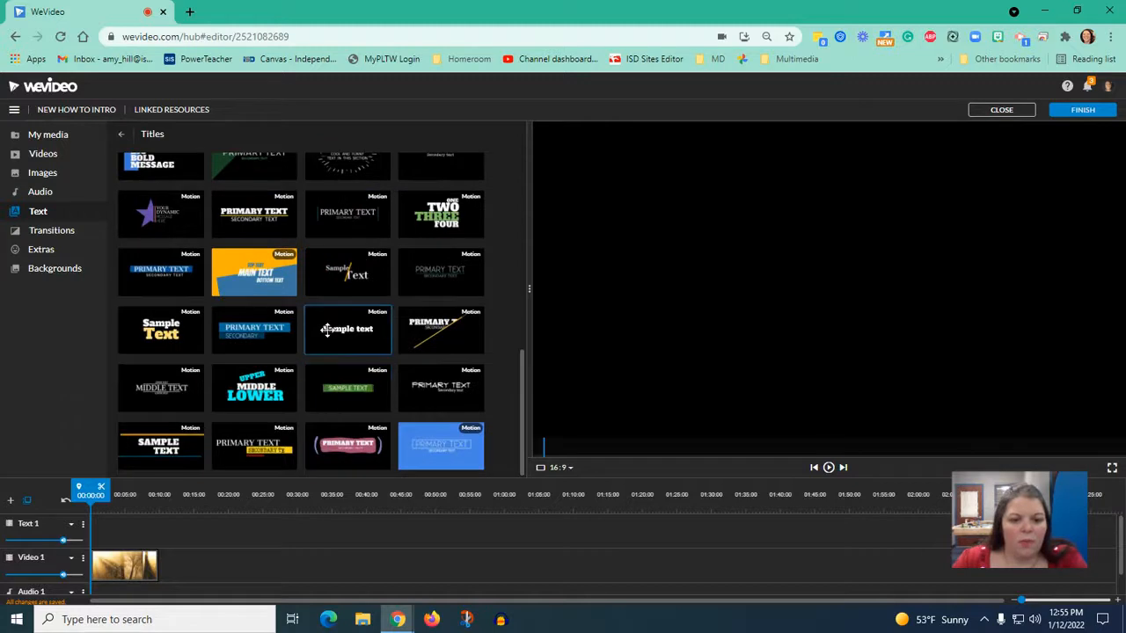
pyautogui.moveTo(327, 331); pyautogui.dragTo(102, 528)
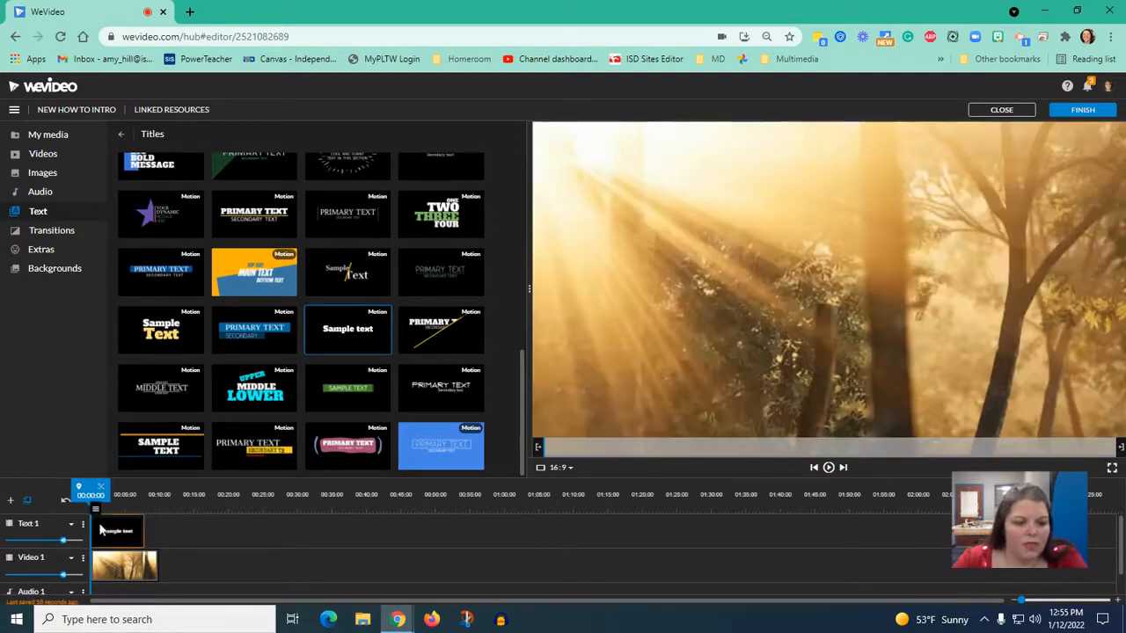
# Change the "Sample text" title's wording to "Welcome to Bingham Broadcasting".
pyautogui.click(103, 495)
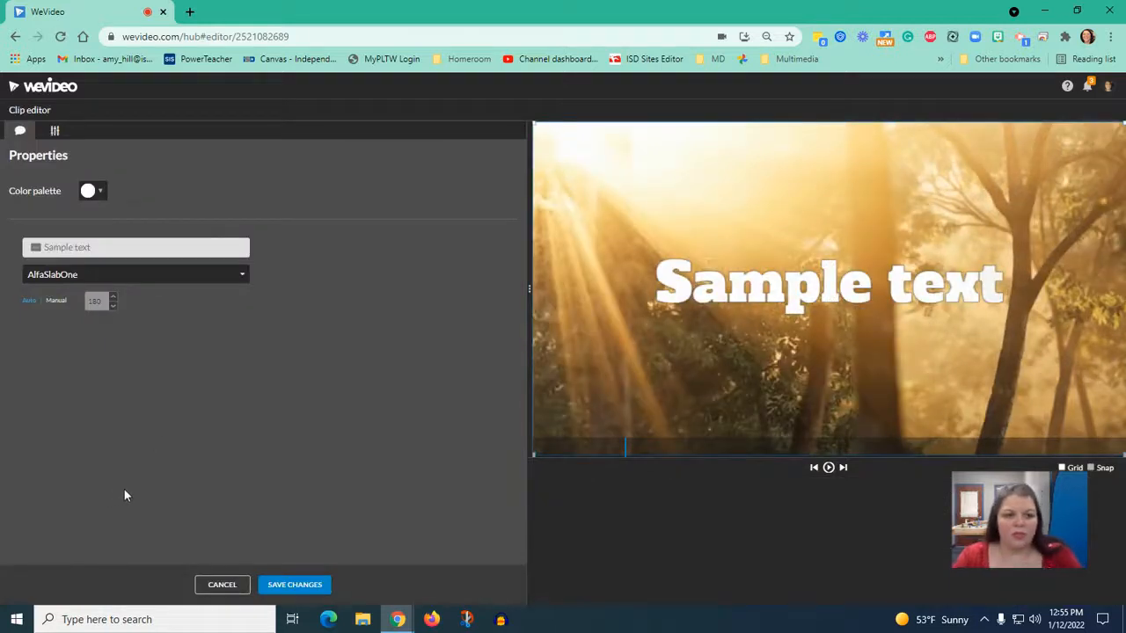
pyautogui.click(150, 246)
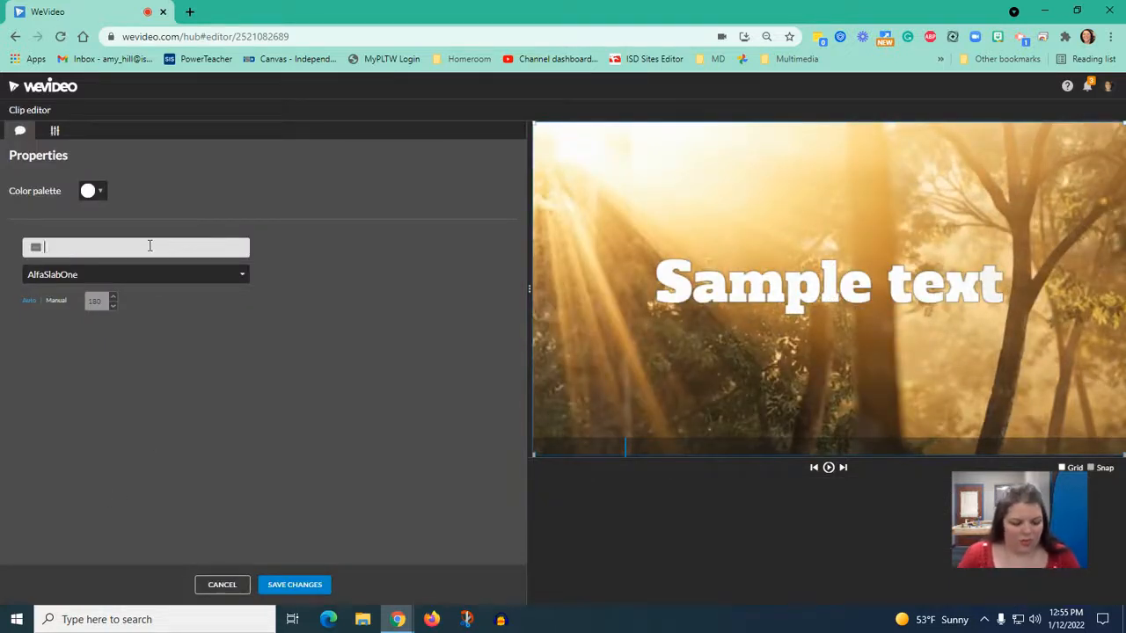
pyautogui.write('Welcome to')
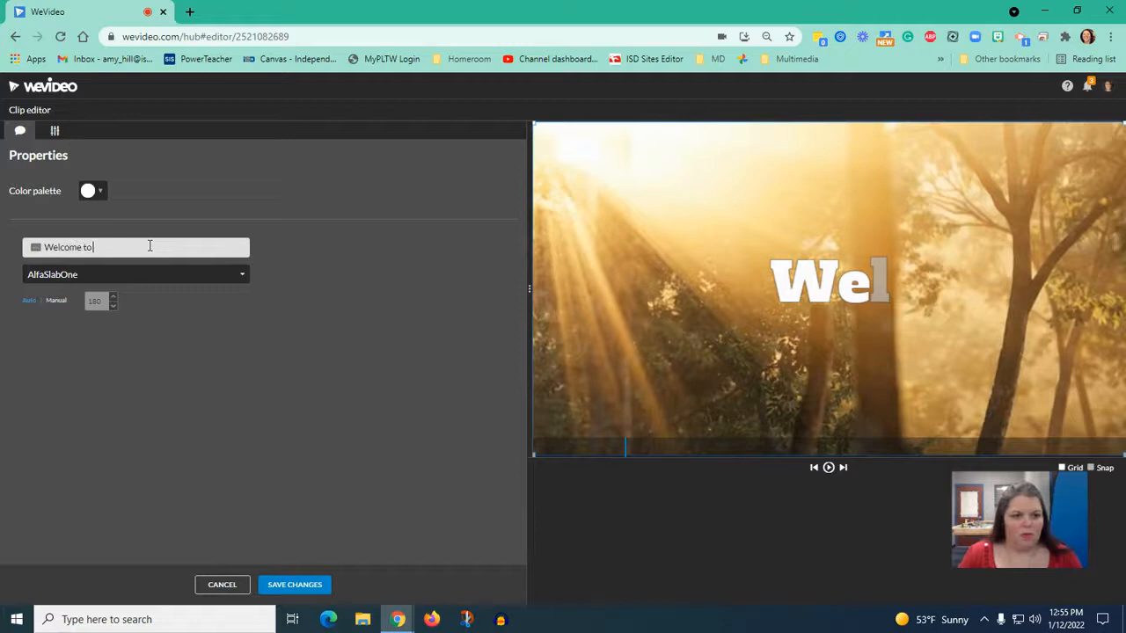
pyautogui.write(' Bingham Broadcasting')
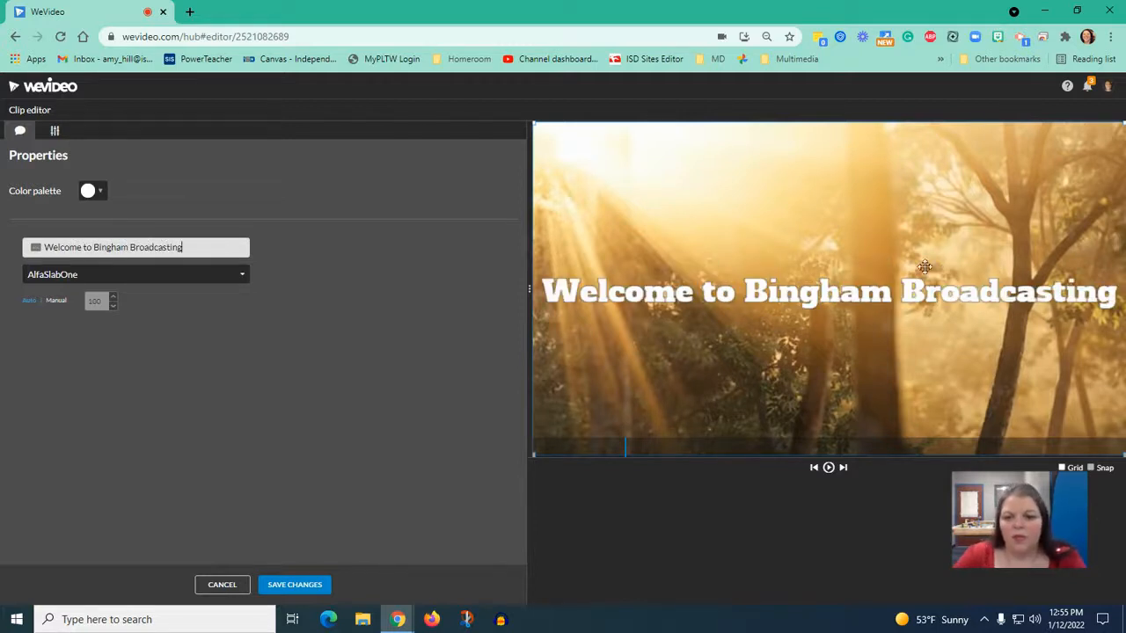
# Resize and reposition the title so its full text fits within the frame, slightly below the middle.
pyautogui.moveTo(643, 219); pyautogui.dragTo(668, 234)
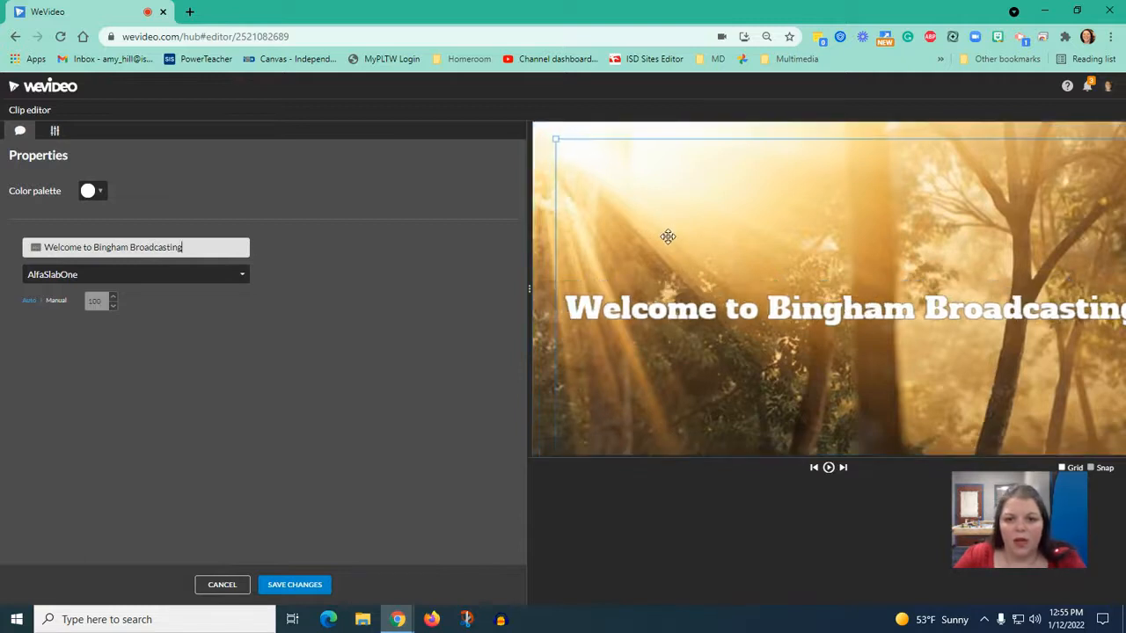
pyautogui.moveTo(556, 140); pyautogui.dragTo(648, 196)
pyautogui.moveTo(895, 312); pyautogui.dragTo(866, 246)
pyautogui.moveTo(632, 346); pyautogui.dragTo(559, 387)
pyautogui.moveTo(560, 481); pyautogui.dragTo(540, 500)
pyautogui.moveTo(838, 247); pyautogui.dragTo(839, 314)
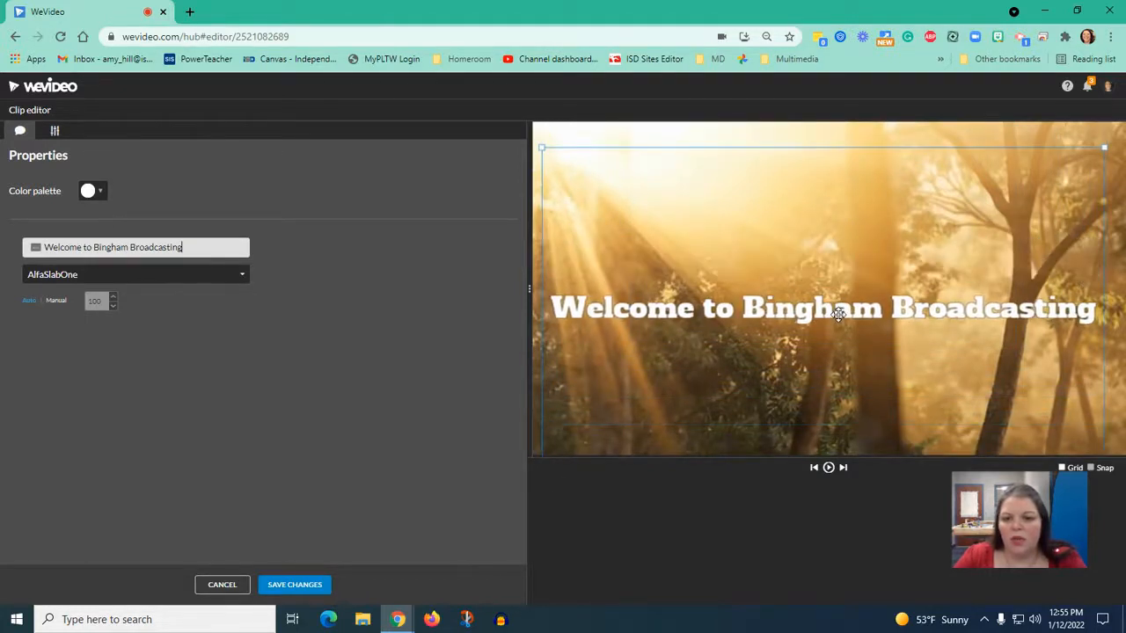
# Try red for the title text and set its final color to bright blue.
pyautogui.click(91, 191)
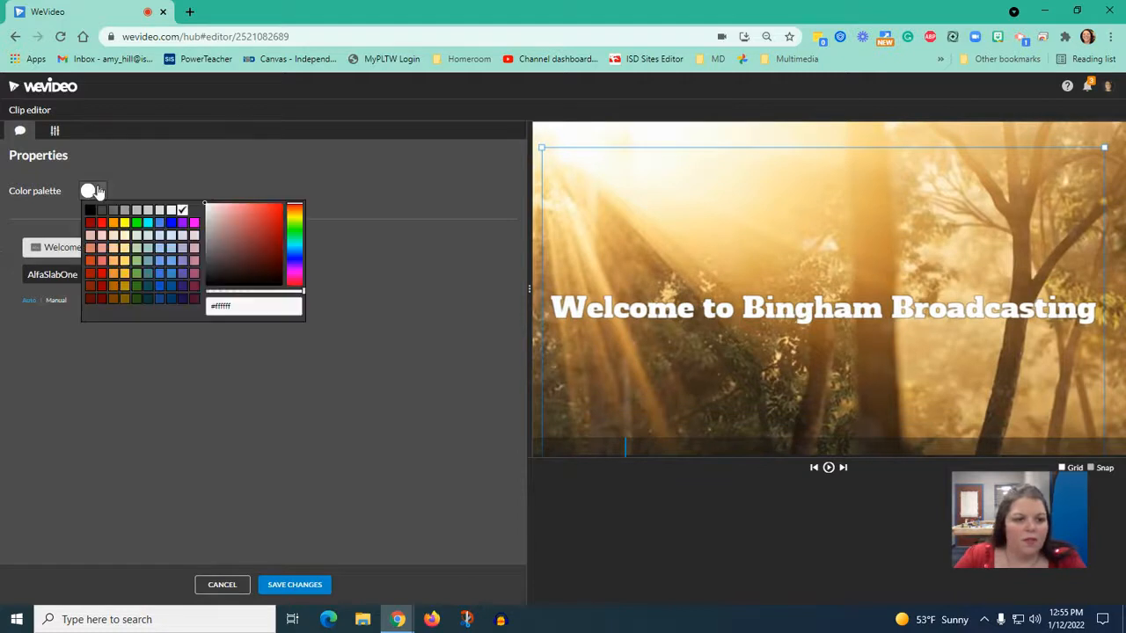
pyautogui.click(101, 229)
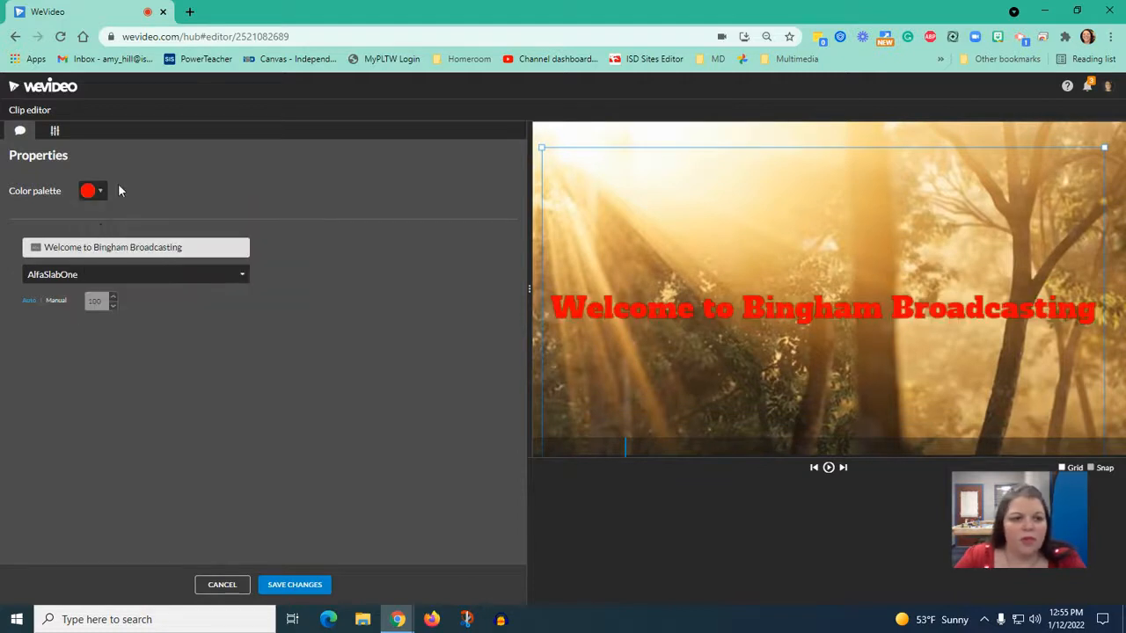
pyautogui.click(91, 191)
pyautogui.click(175, 232)
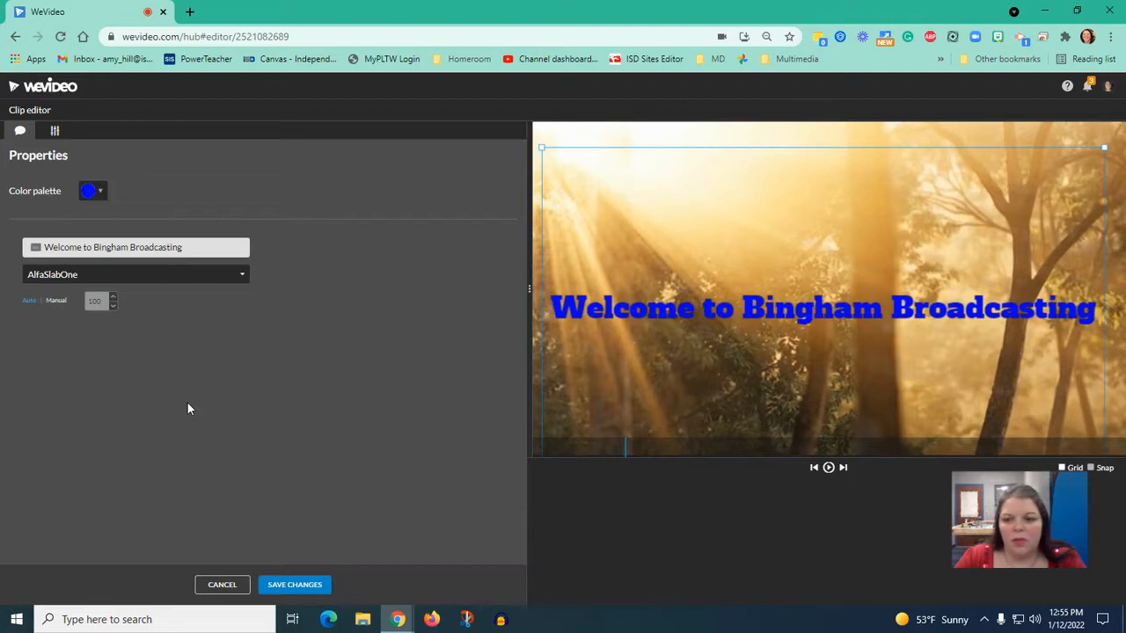
# Save the title changes and play back the opening of the timeline.
pyautogui.click(304, 587)
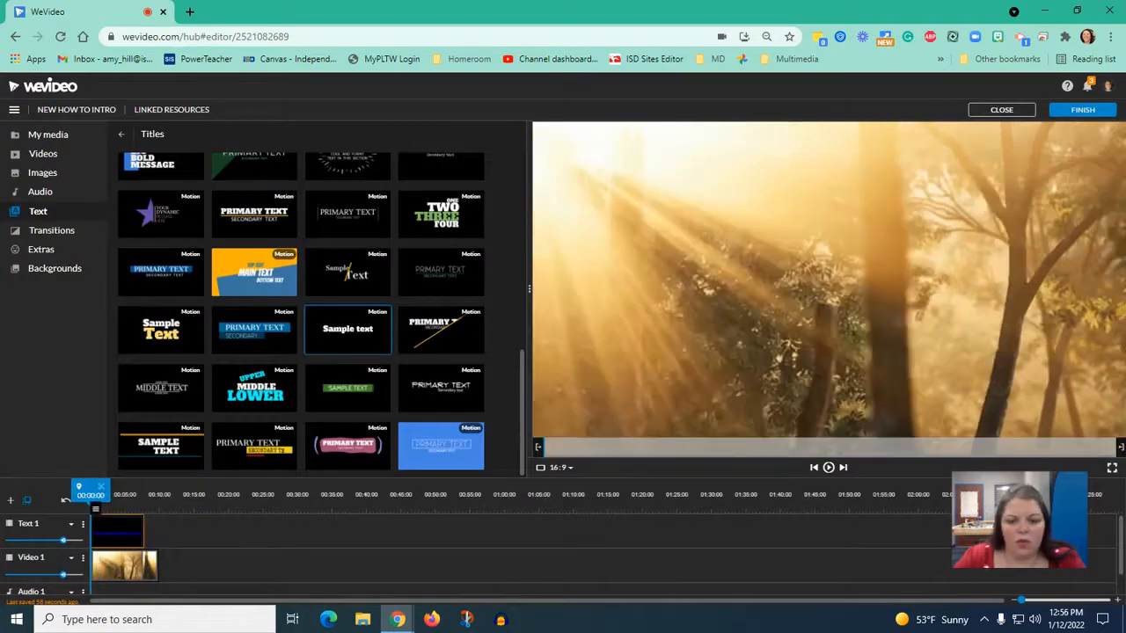
pyautogui.click(828, 467)
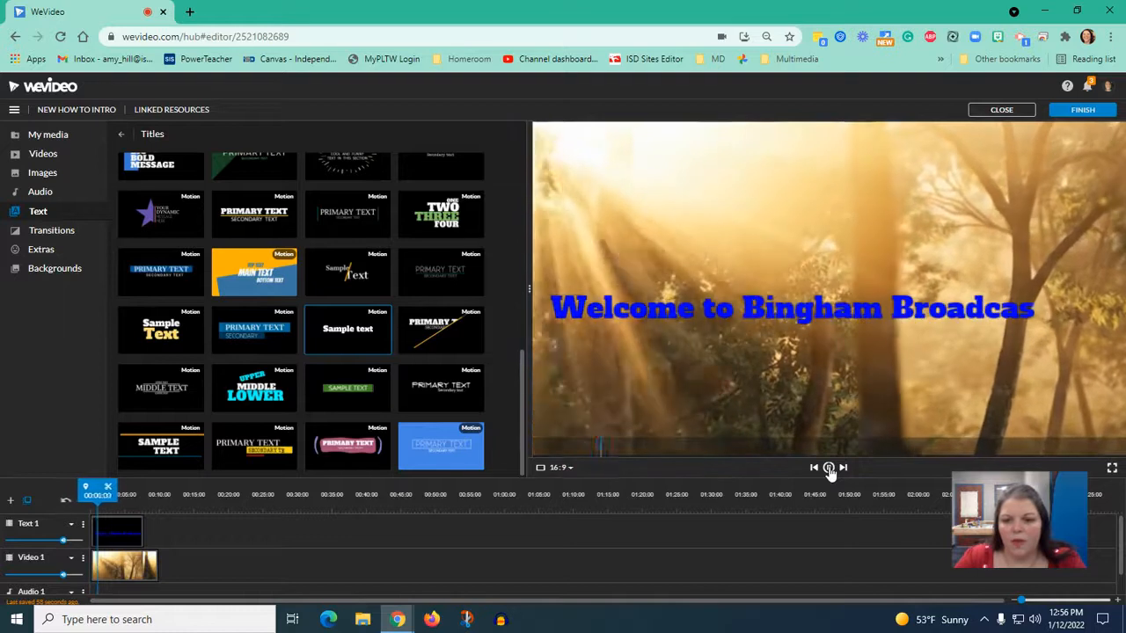
pyautogui.click(828, 467)
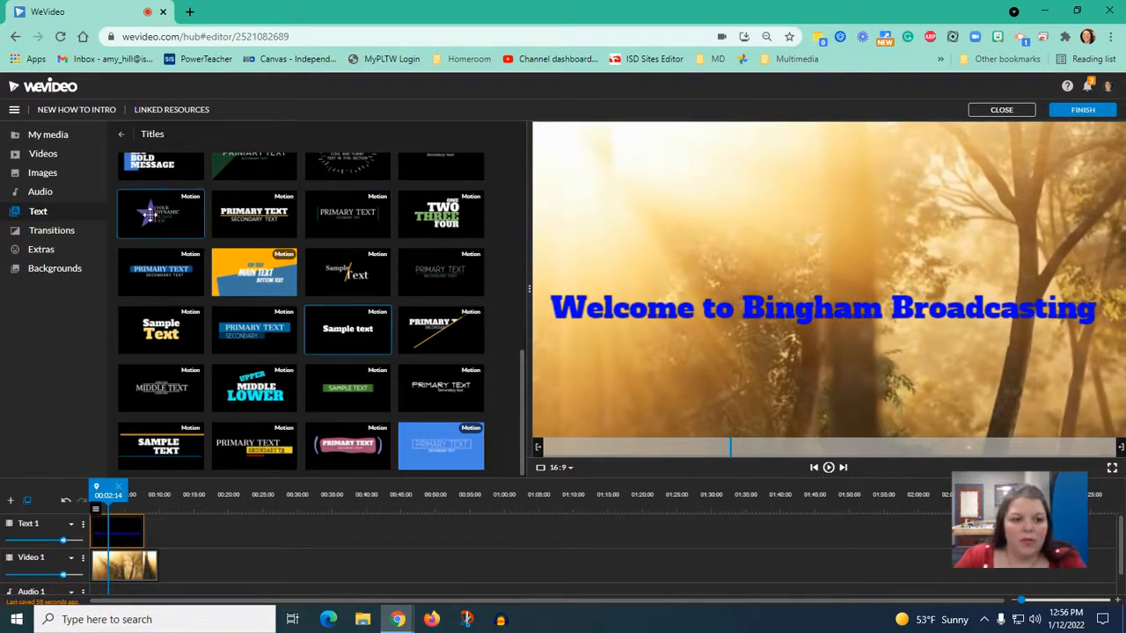
# Add the "Your Dynamic Message Here" star title after the existing title and recolor its star bright blue and its bar gray.
pyautogui.moveTo(182, 374); pyautogui.dragTo(158, 530)
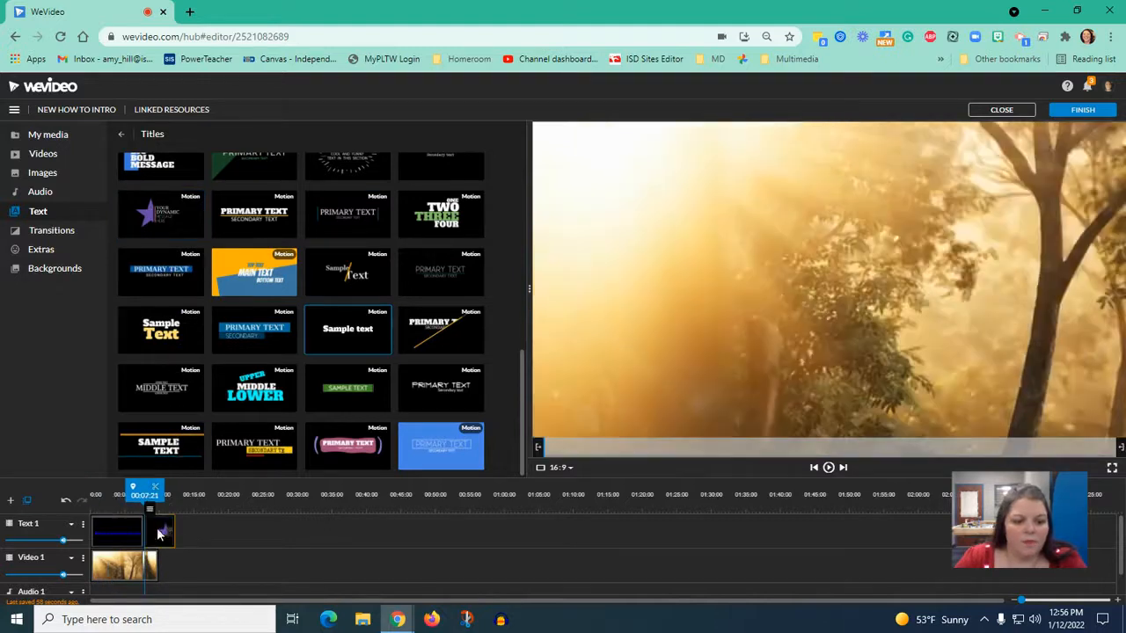
pyautogui.click(156, 494)
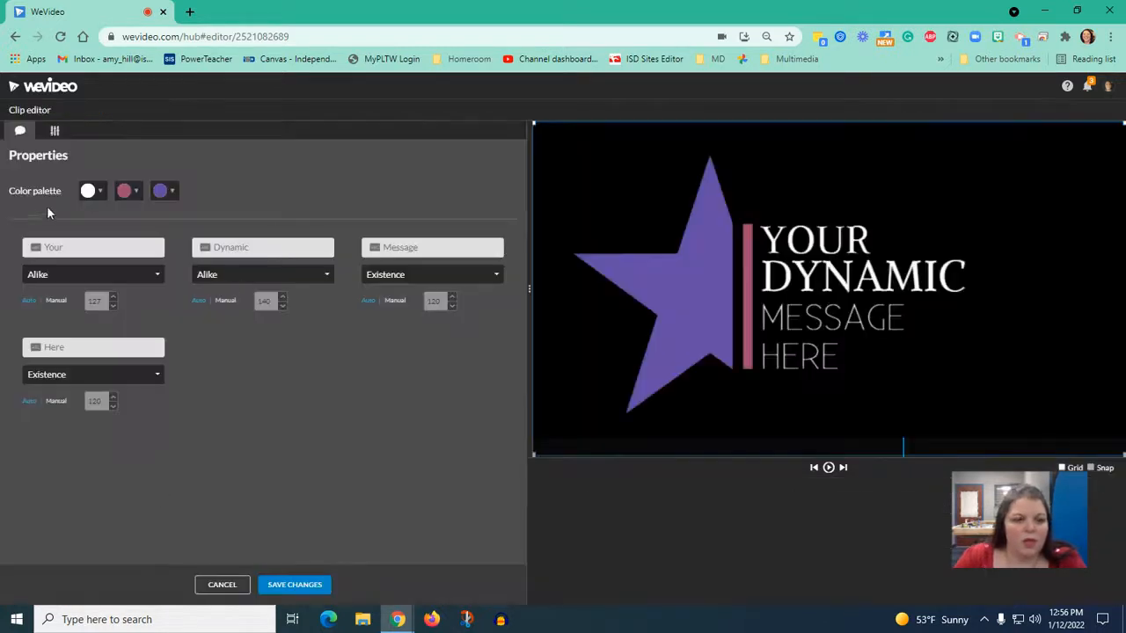
pyautogui.click(173, 191)
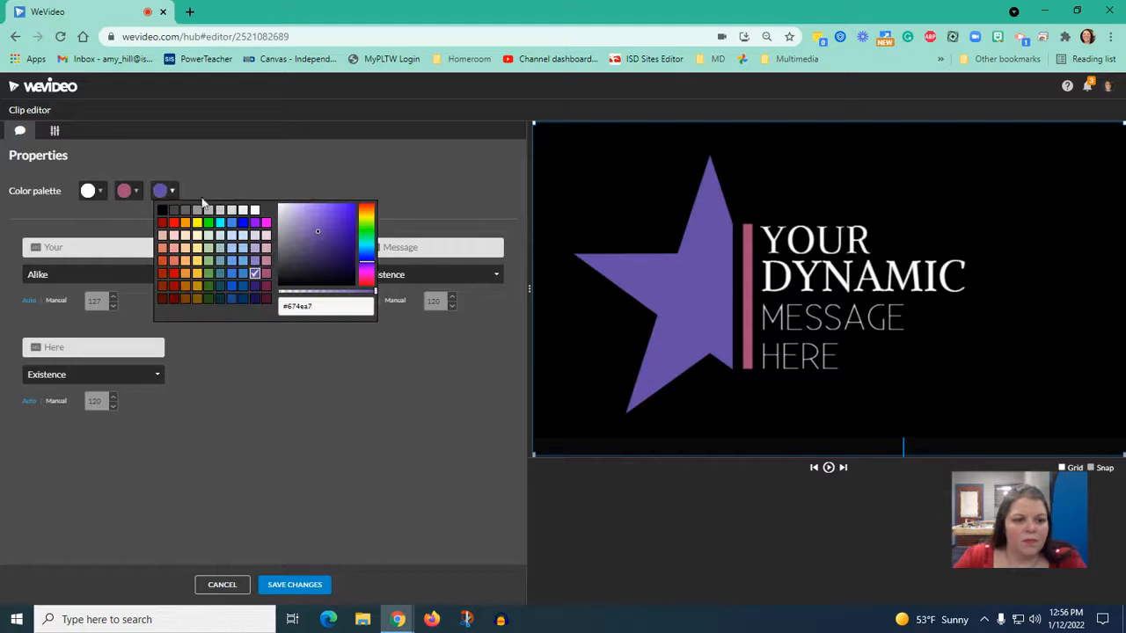
pyautogui.click(241, 227)
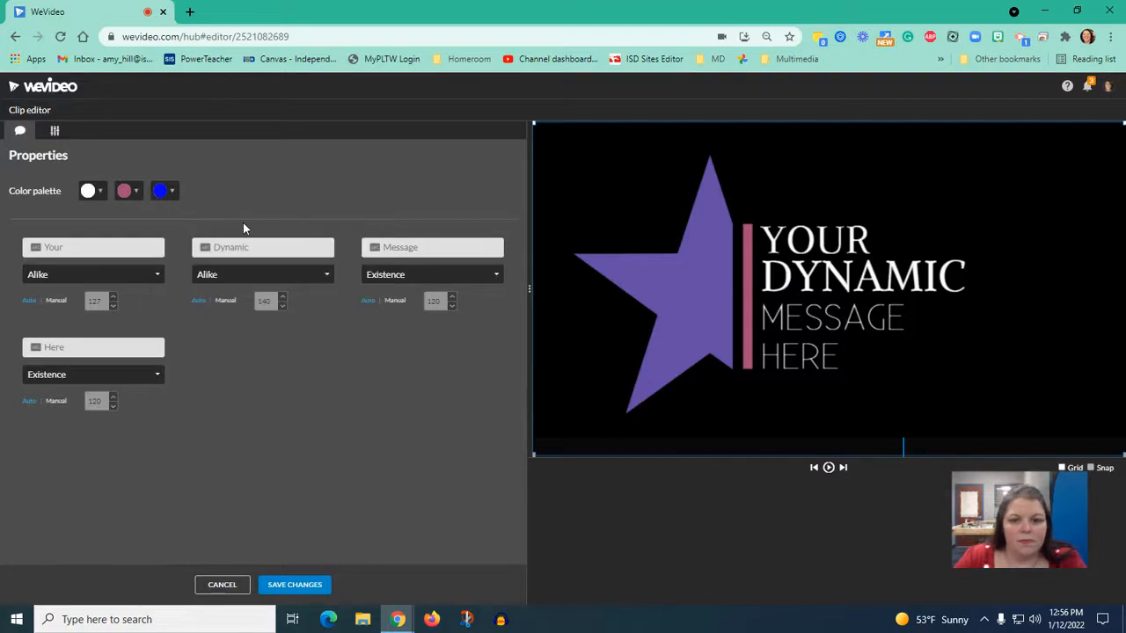
pyautogui.click(127, 191)
pyautogui.click(167, 211)
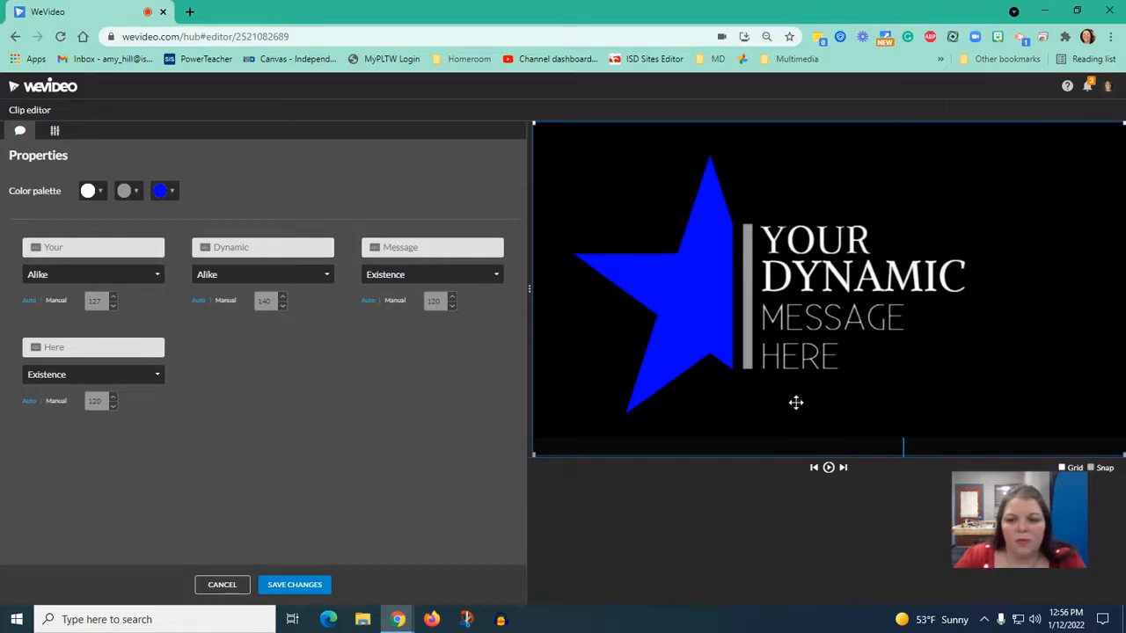
# Set the star title's first line to "Welcome to" and fourth to "Bingham Broadcasting", and blank out the "Dynamic" and "Message" lines.
pyautogui.click(72, 248)
pyautogui.write('Welcome to')
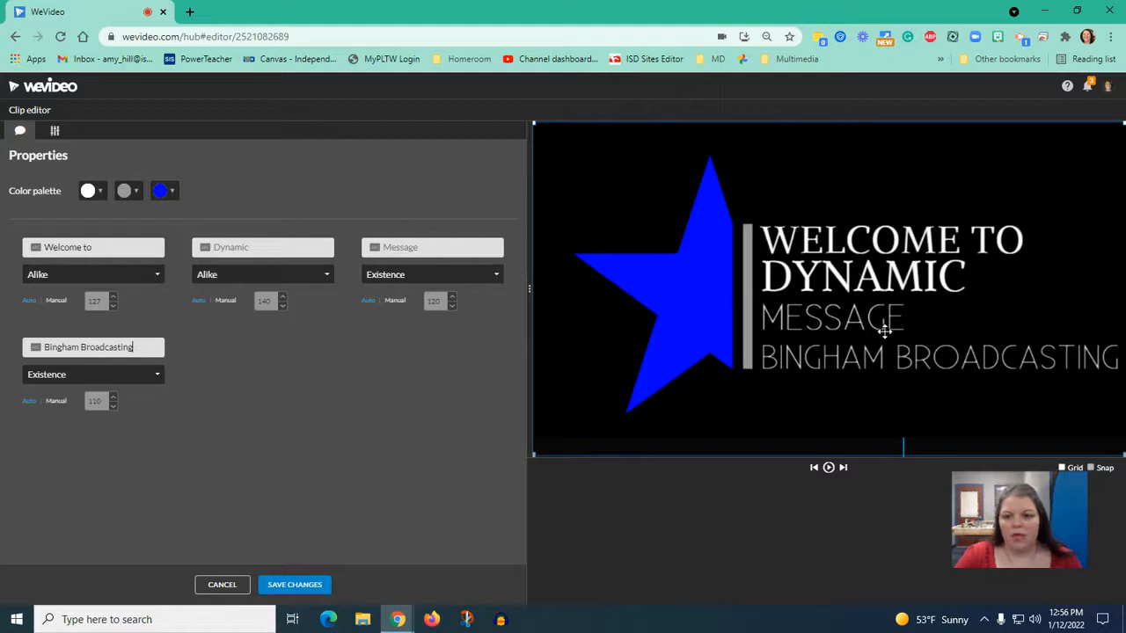
pyautogui.click(237, 246)
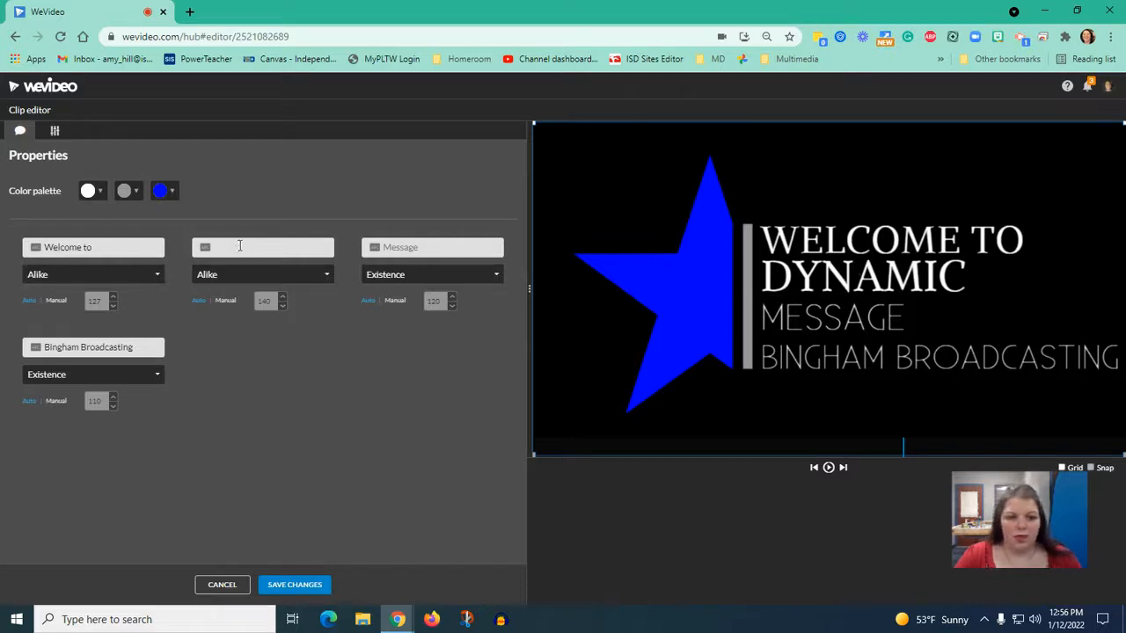
pyautogui.click(429, 247)
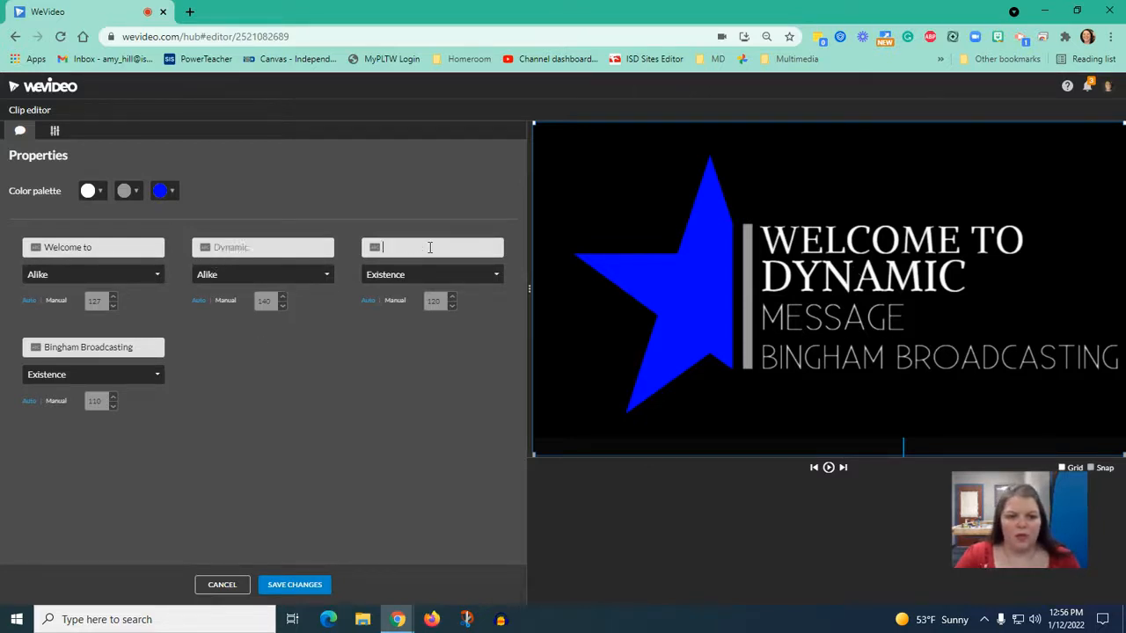
pyautogui.click(245, 246)
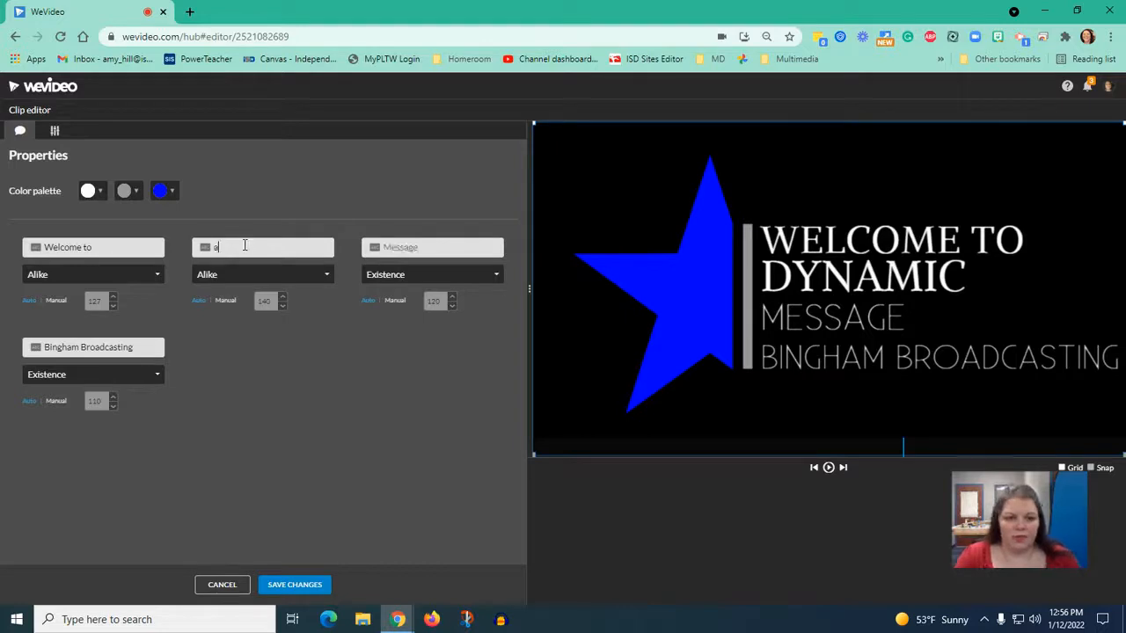
pyautogui.press('BackSpace')
pyautogui.press('BackSpace')
pyautogui.press('BackSpace')
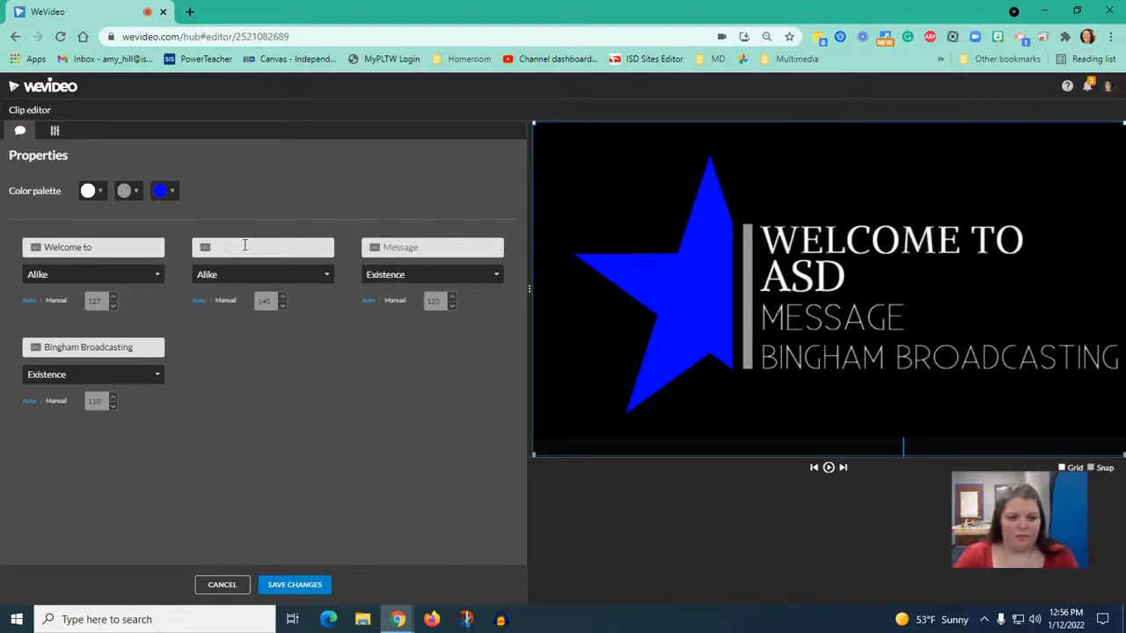
pyautogui.click(410, 245)
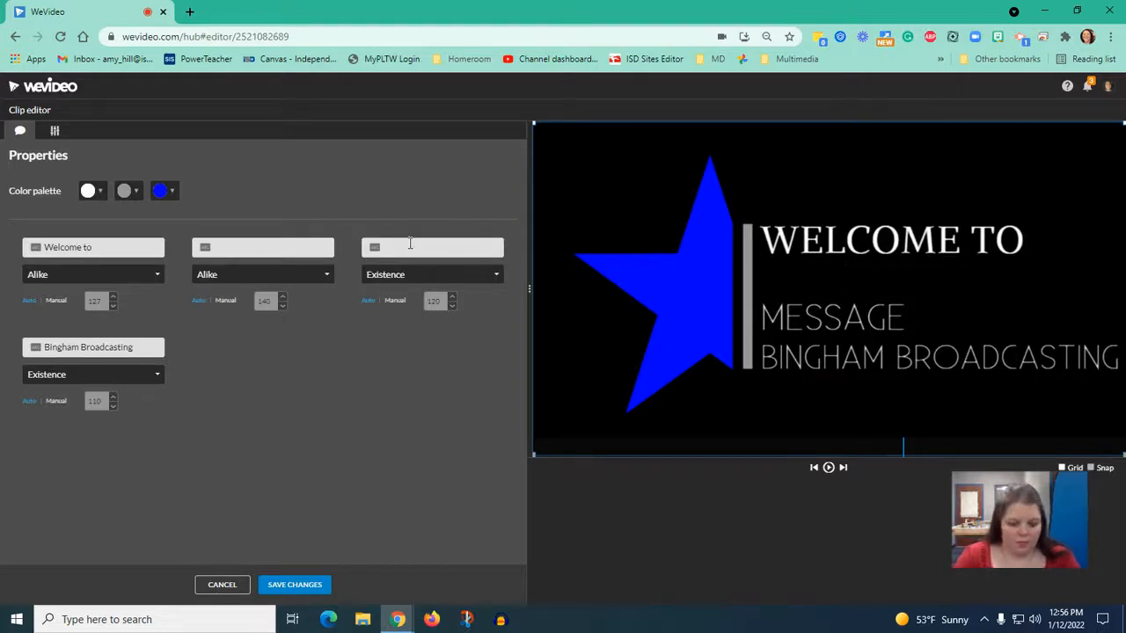
pyautogui.press('BackSpace')
pyautogui.press('BackSpace')
pyautogui.press('BackSpace')
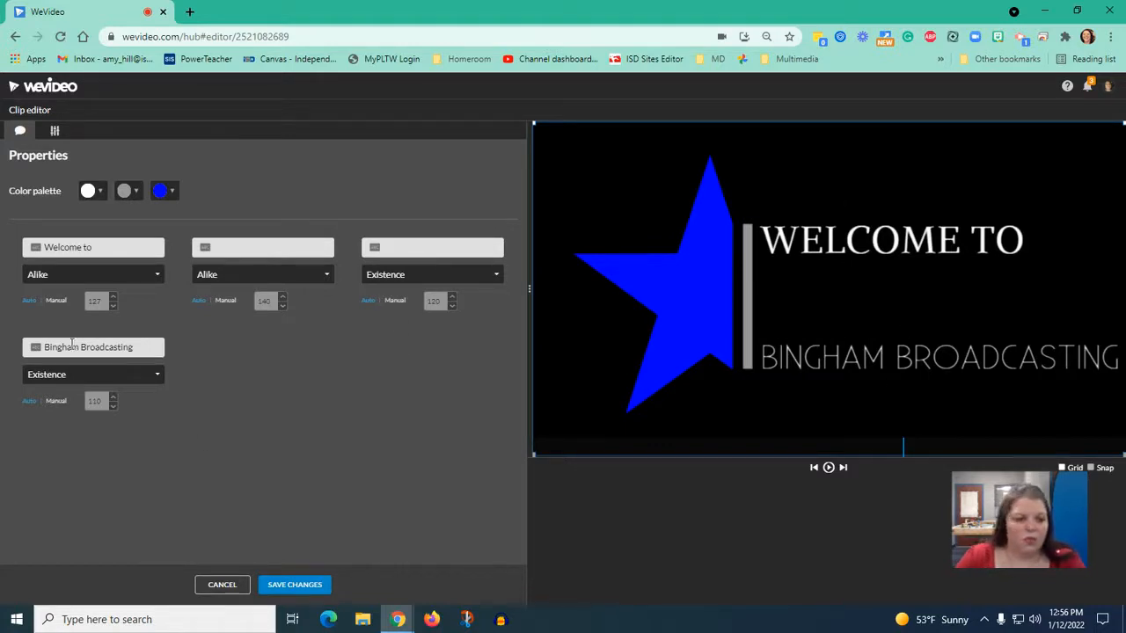
# Move "Bingham" to the star title's third line, leaving "Broadcasting" without a leading space on the fourth, and save the title.
pyautogui.moveTo(78, 350); pyautogui.dragTo(36, 351)
pyautogui.hotkey('ctrl', 'x')
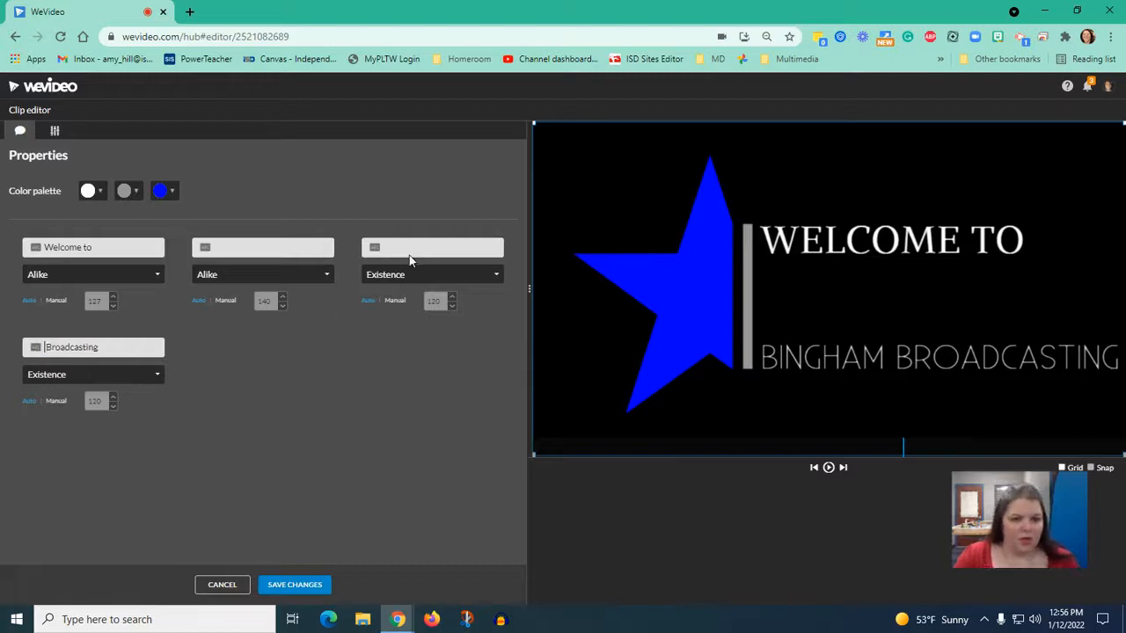
pyautogui.click(410, 247)
pyautogui.hotkey('ctrl', 'v')
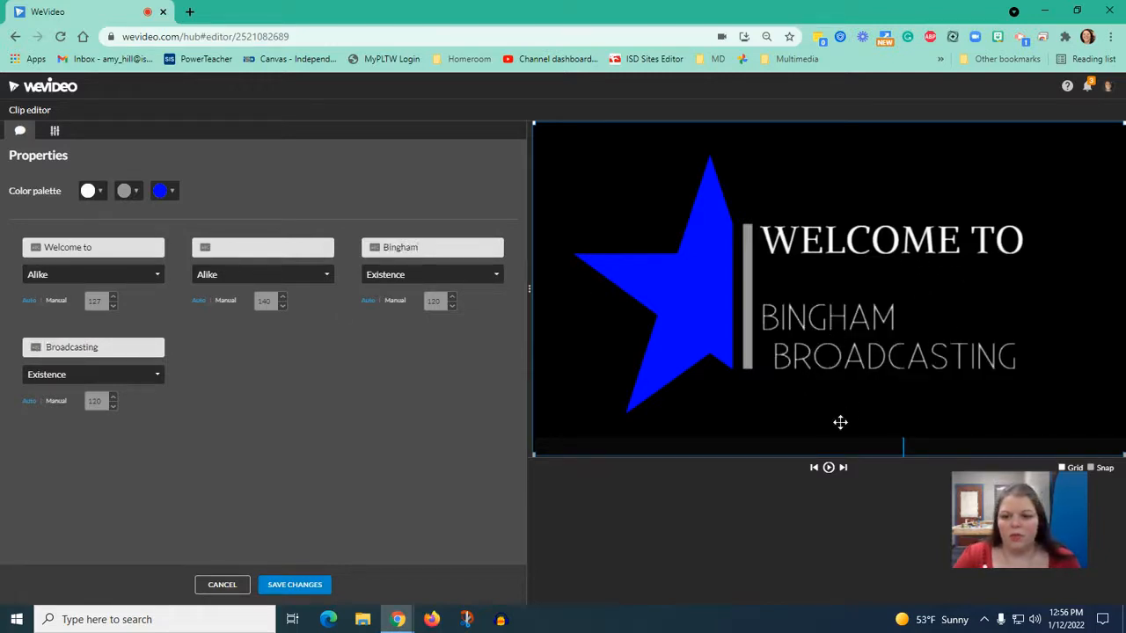
pyautogui.click(47, 347)
pyautogui.press('BackSpace')
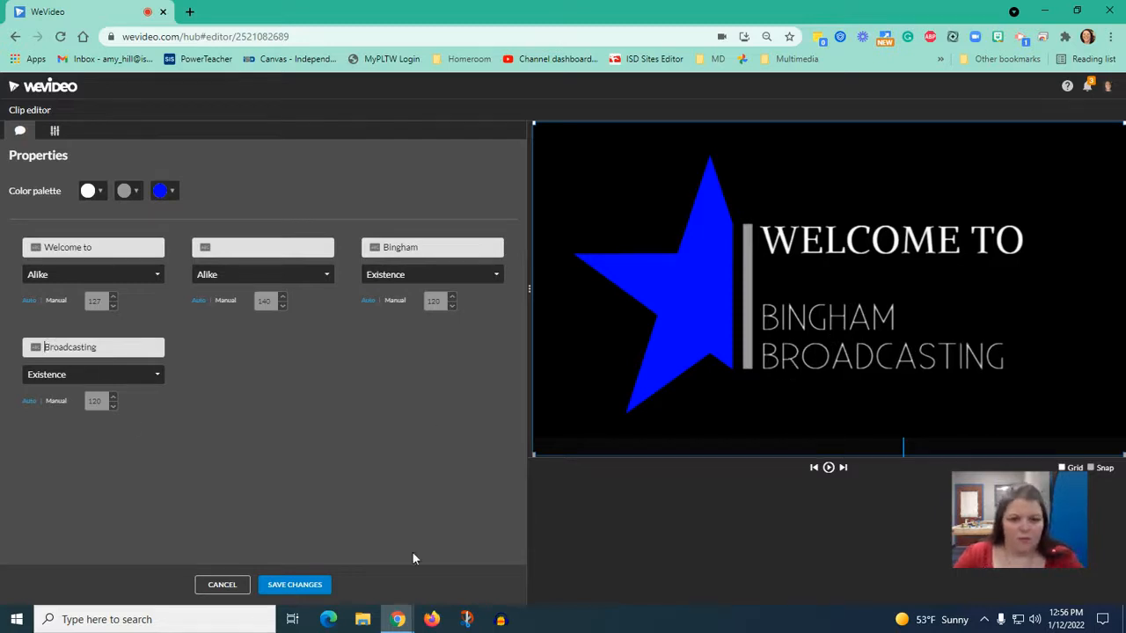
pyautogui.click(296, 585)
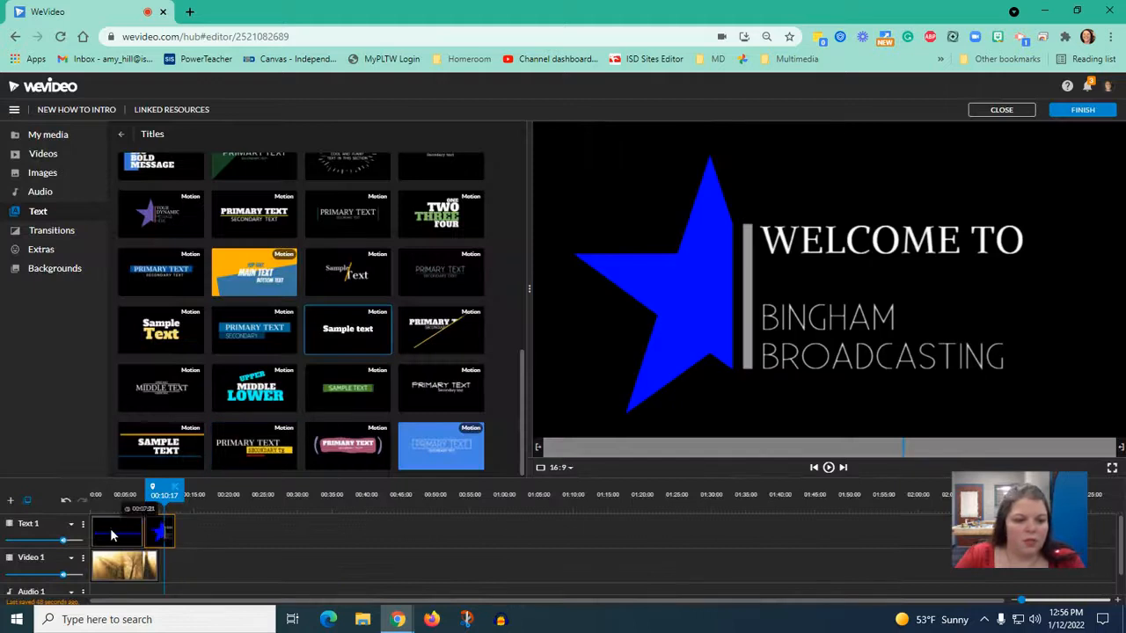
# Delete the first title from the text track, move the star title to the timeline start, and preview it at 00:03:00.
pyautogui.click(111, 532)
pyautogui.click(97, 509)
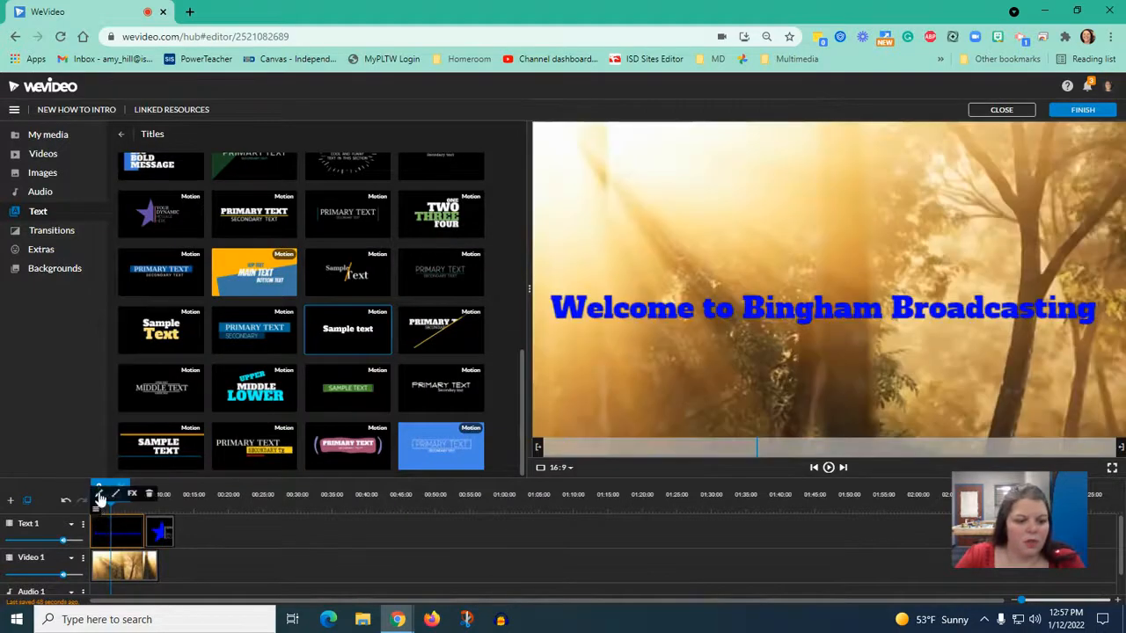
pyautogui.click(148, 496)
pyautogui.moveTo(165, 541); pyautogui.dragTo(107, 531)
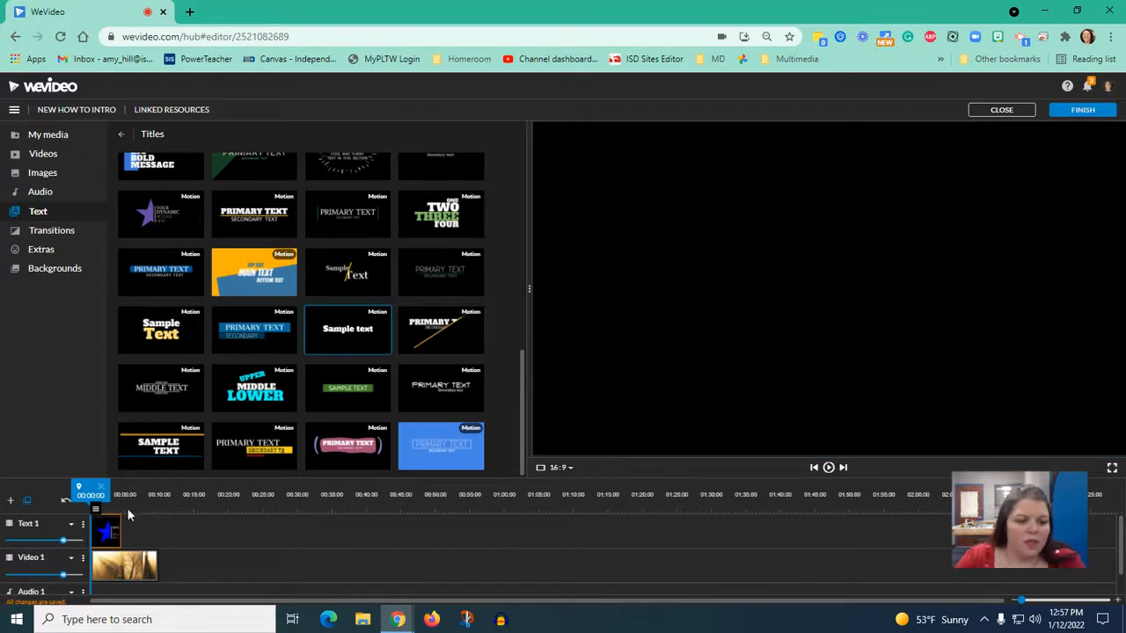
pyautogui.moveTo(95, 493); pyautogui.dragTo(111, 485)
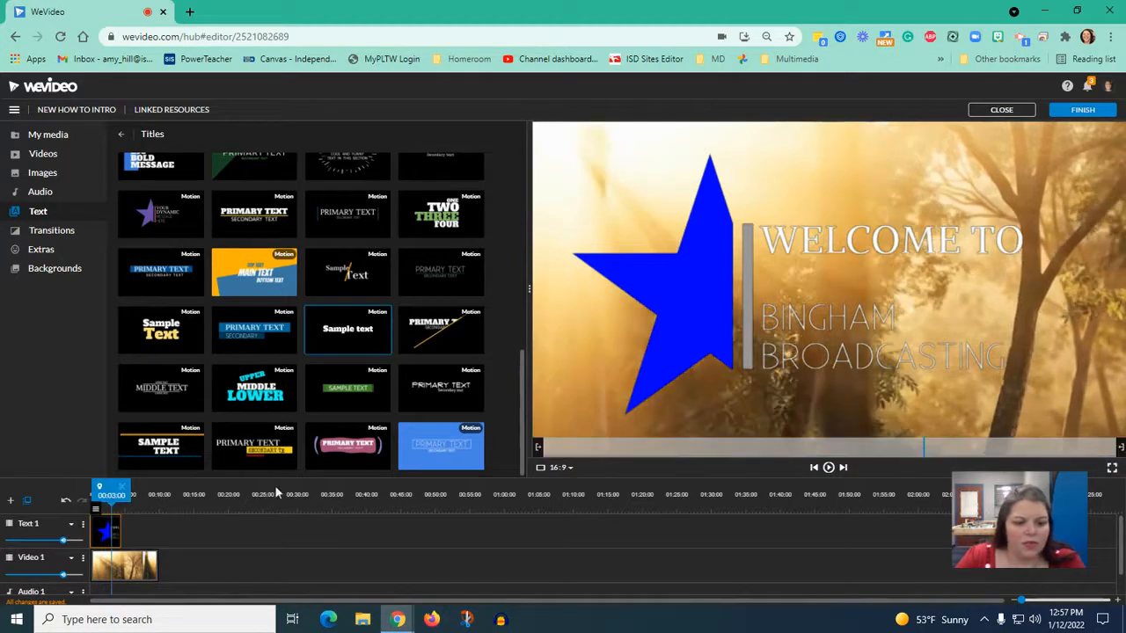
# Split the sunrise video clip at 00:07:00 and delete the part after the cut.
pyautogui.click(1115, 600)
pyautogui.click(1115, 601)
pyautogui.click(1116, 601)
pyautogui.click(1117, 600)
pyautogui.click(1117, 600)
pyautogui.click(1118, 600)
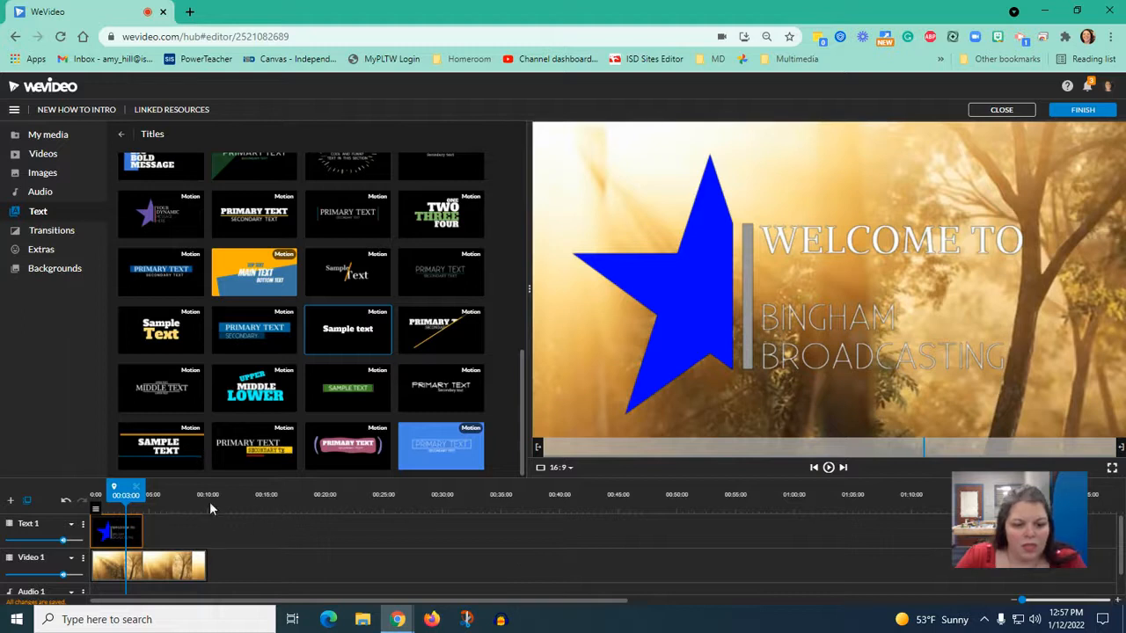
pyautogui.click(1116, 602)
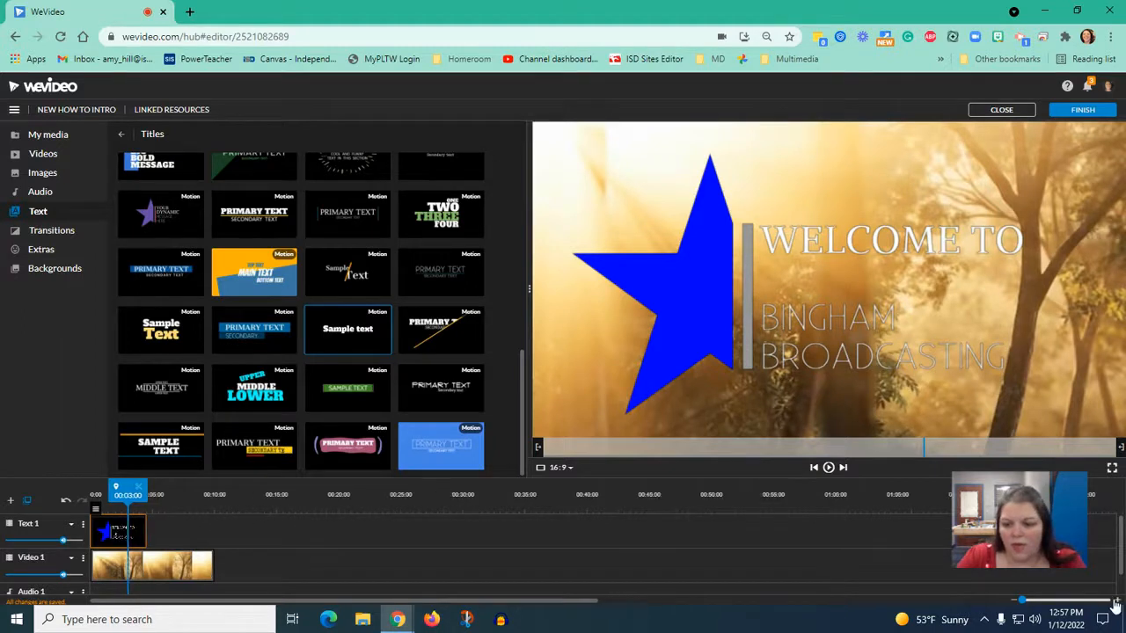
pyautogui.click(1116, 601)
pyautogui.click(1116, 602)
pyautogui.click(1116, 601)
pyautogui.click(1115, 604)
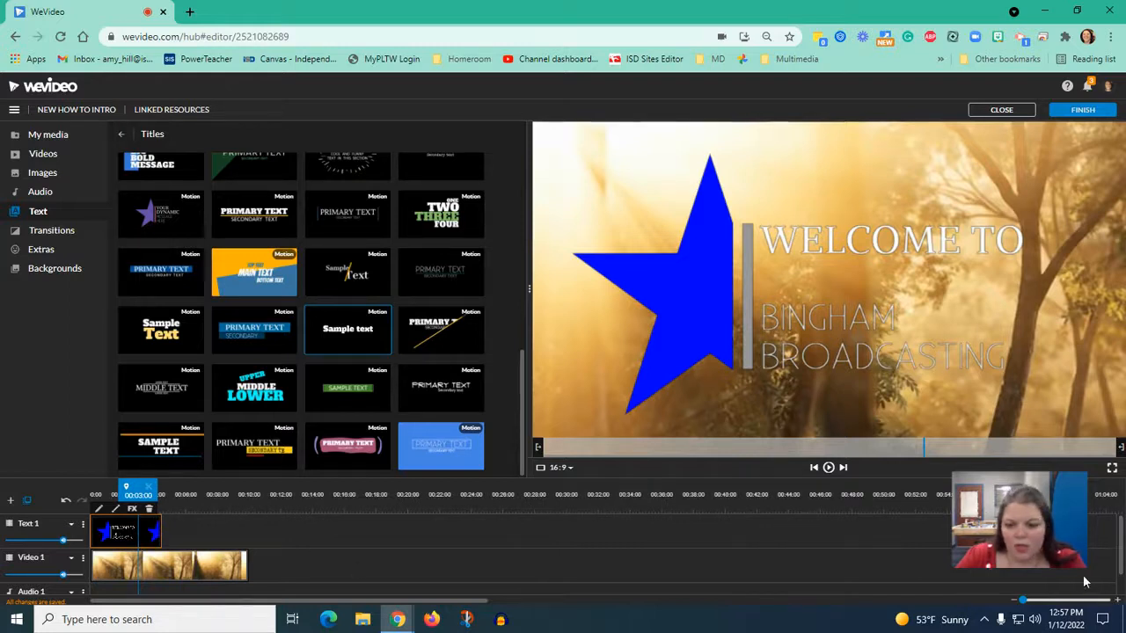
pyautogui.moveTo(1021, 600); pyautogui.dragTo(1027, 599)
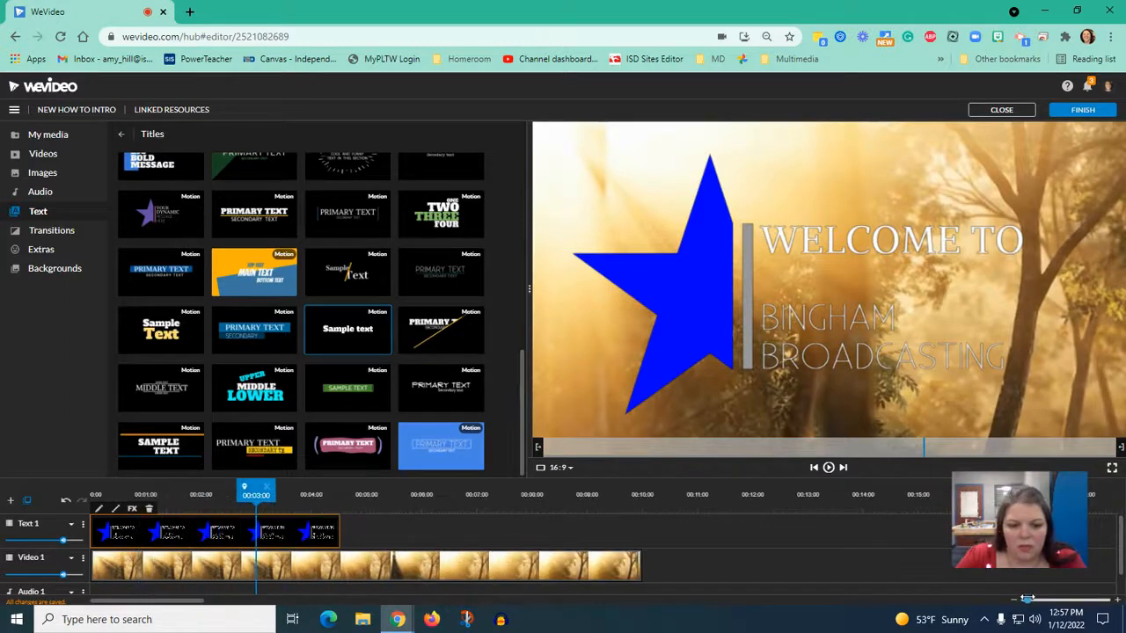
pyautogui.click(473, 496)
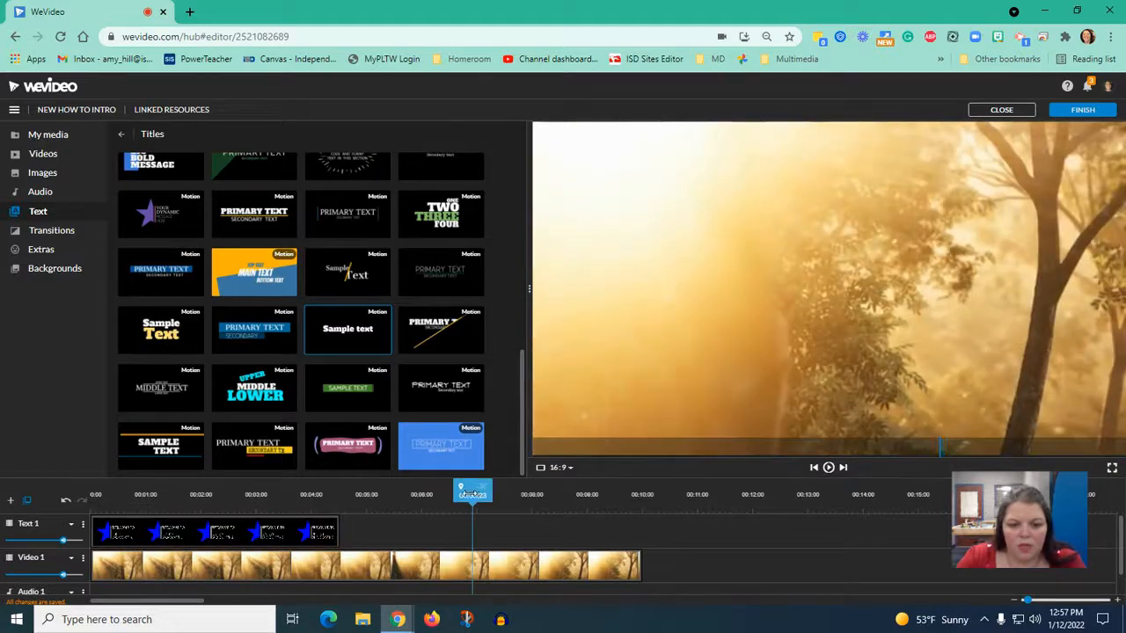
pyautogui.moveTo(472, 492); pyautogui.dragTo(473, 491)
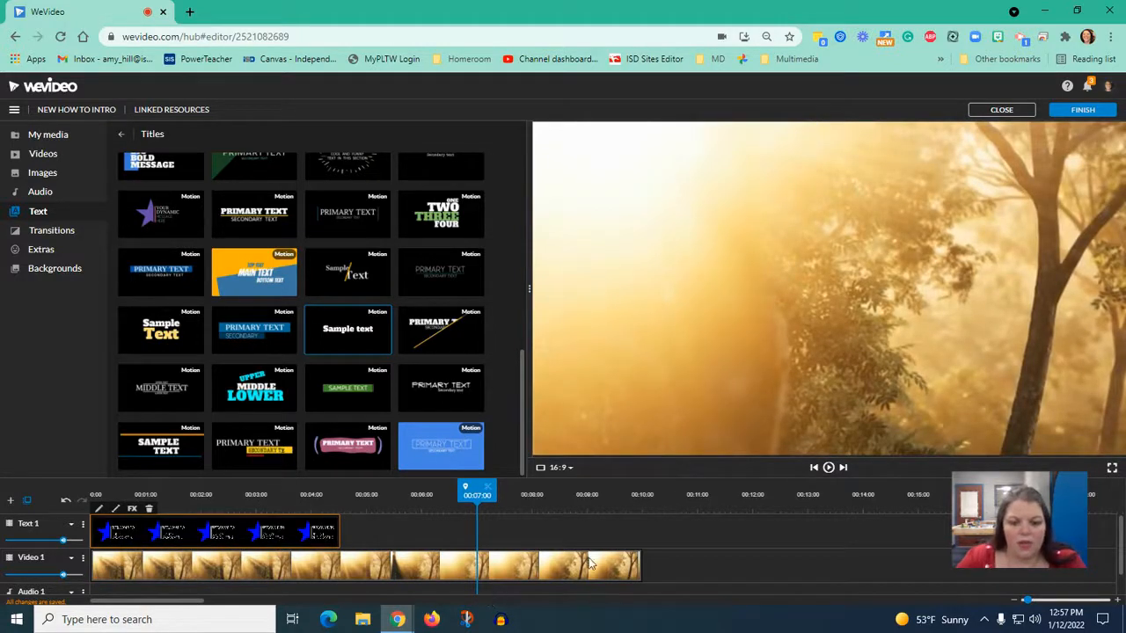
pyautogui.click(479, 574)
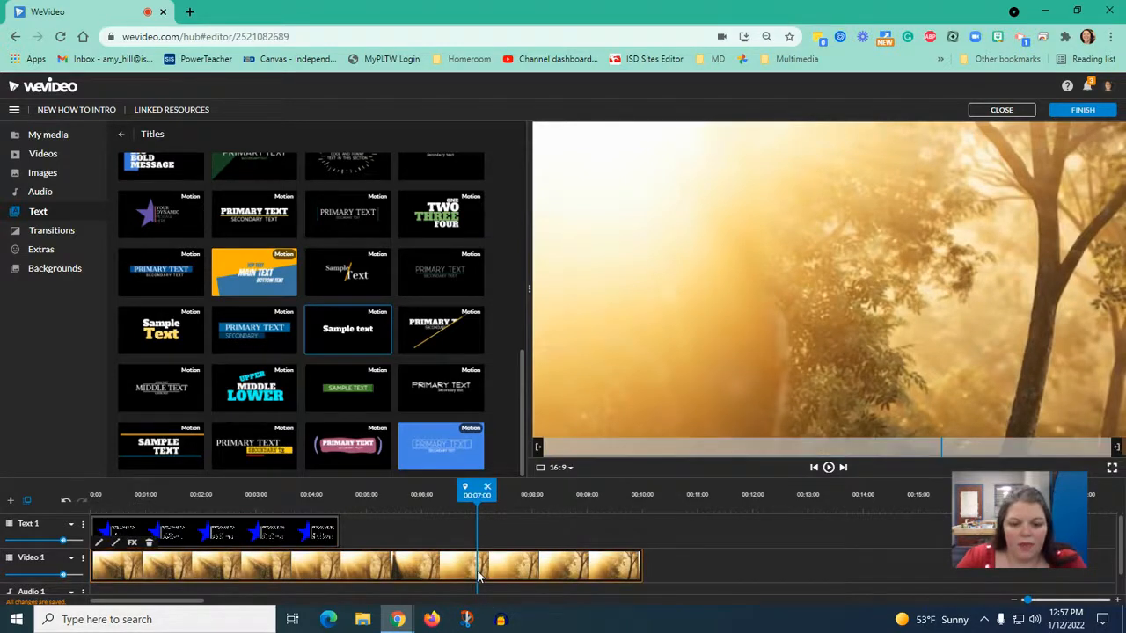
pyautogui.click(486, 486)
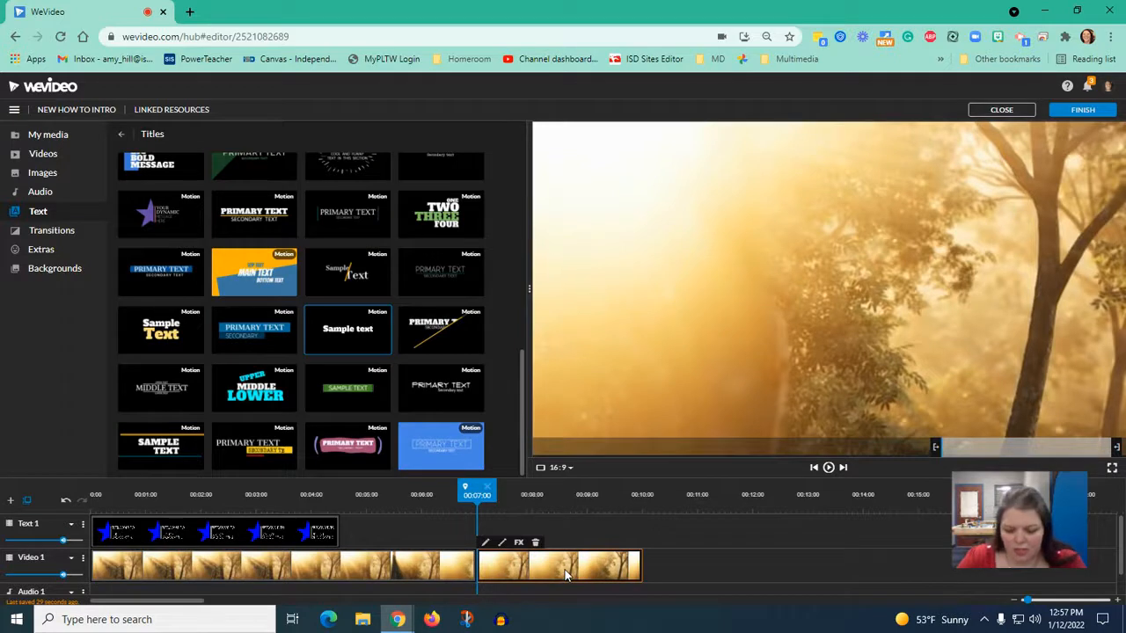
pyautogui.click(536, 545)
# Extend the star title on the text track to 00:07:00 so it ends with the video clip.
pyautogui.click(322, 532)
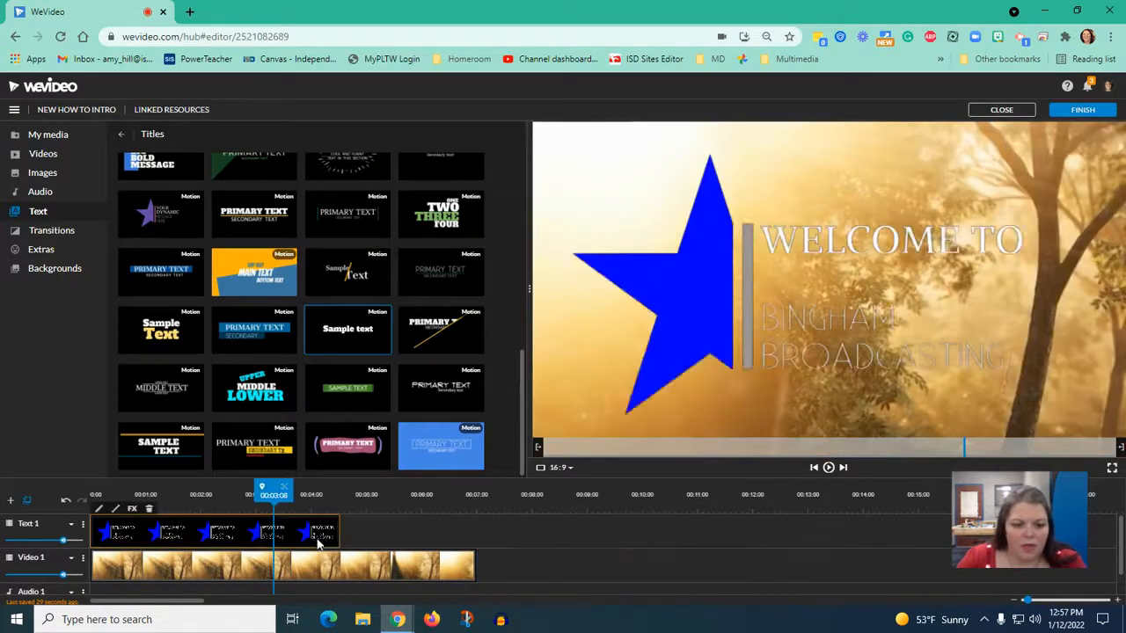
pyautogui.moveTo(337, 531); pyautogui.dragTo(475, 531)
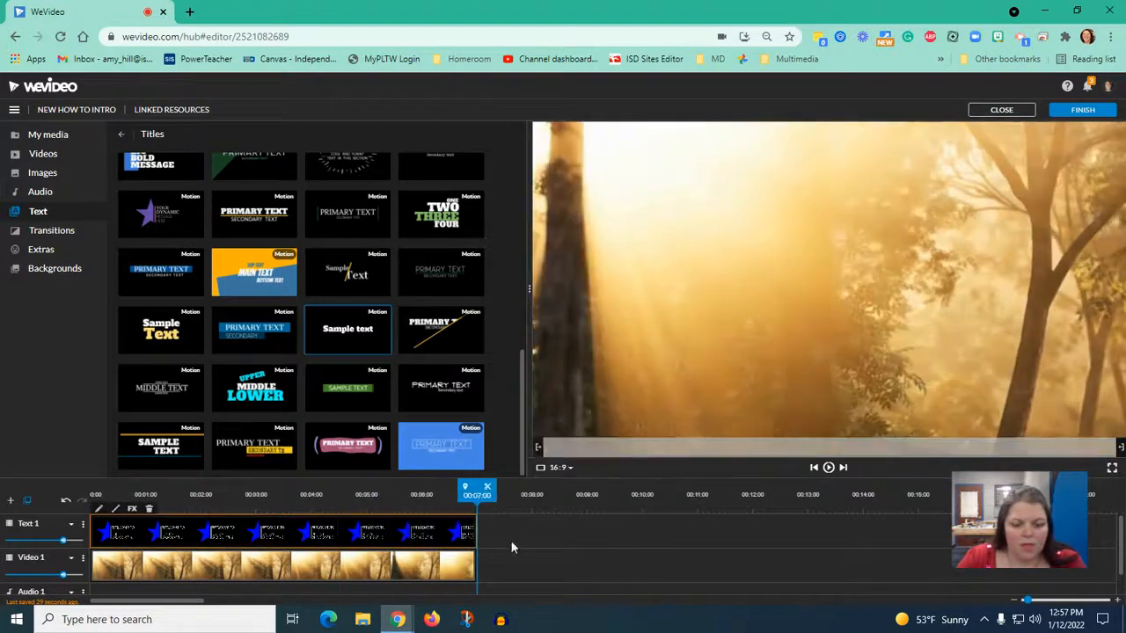
# Browse the stock audio categories, including Dark, and search the audio library for "morning".
pyautogui.click(40, 191)
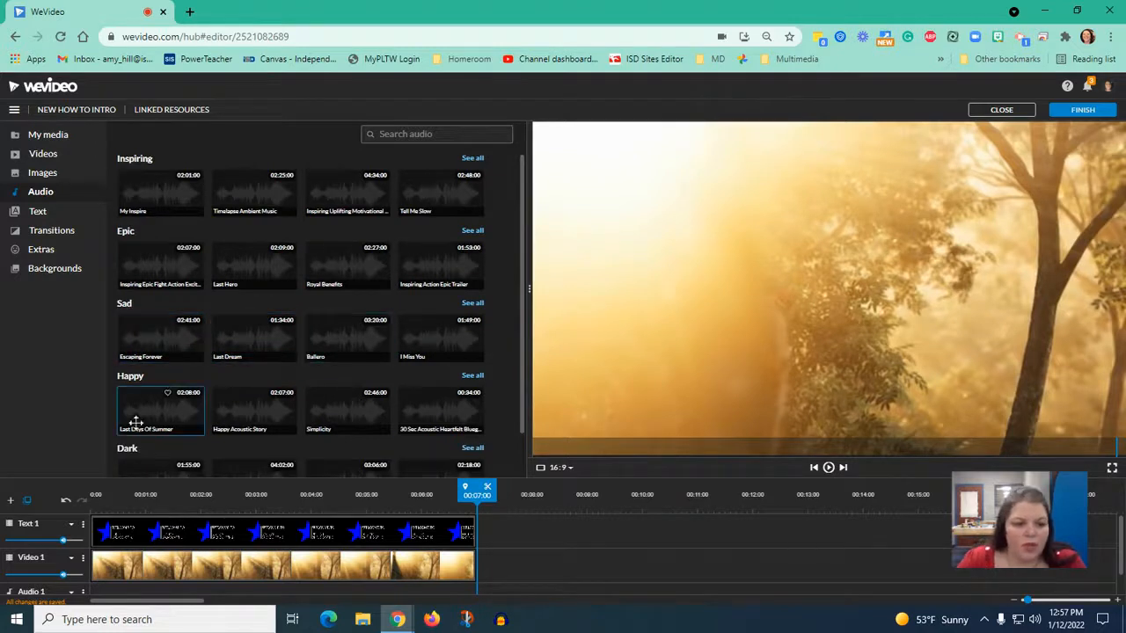
pyautogui.scroll(-1, 146, 392)
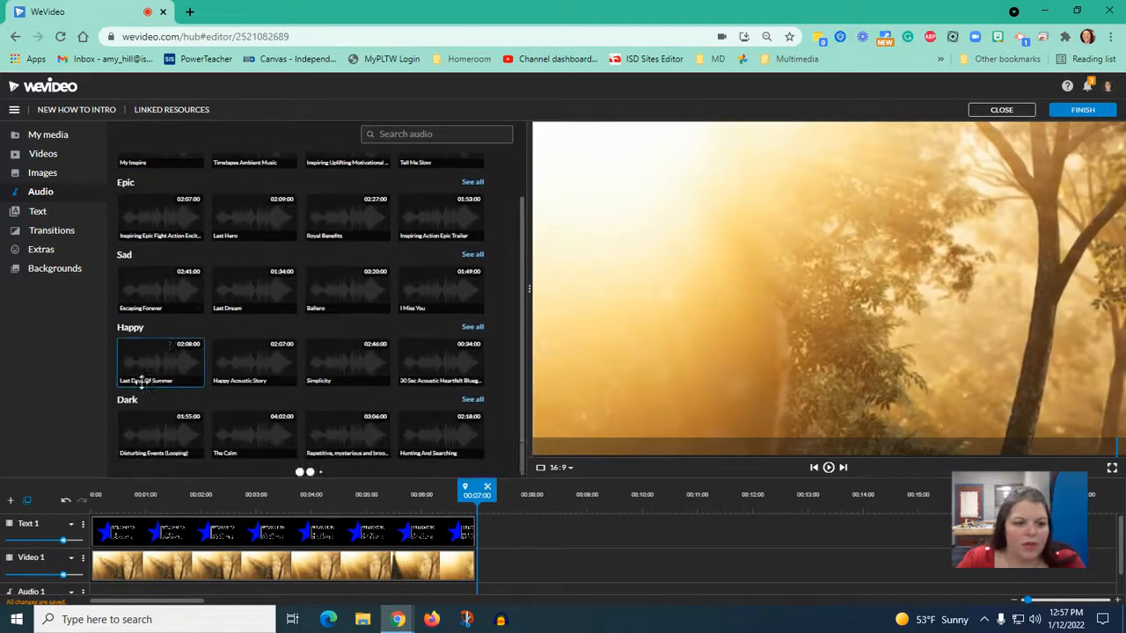
pyautogui.click(473, 400)
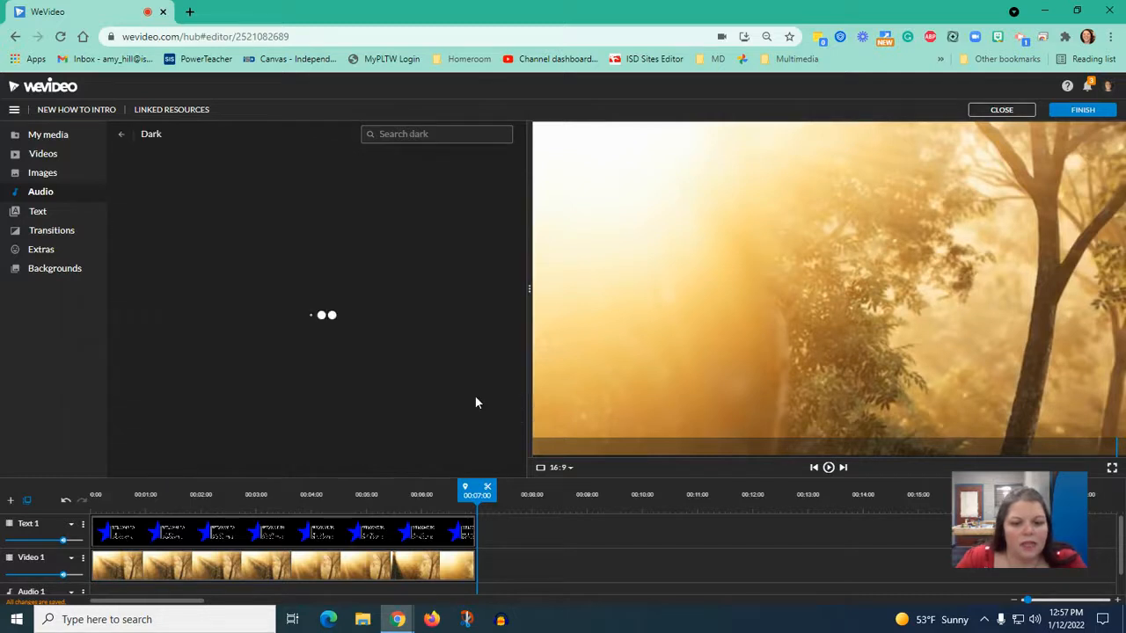
pyautogui.click(121, 134)
pyautogui.click(397, 134)
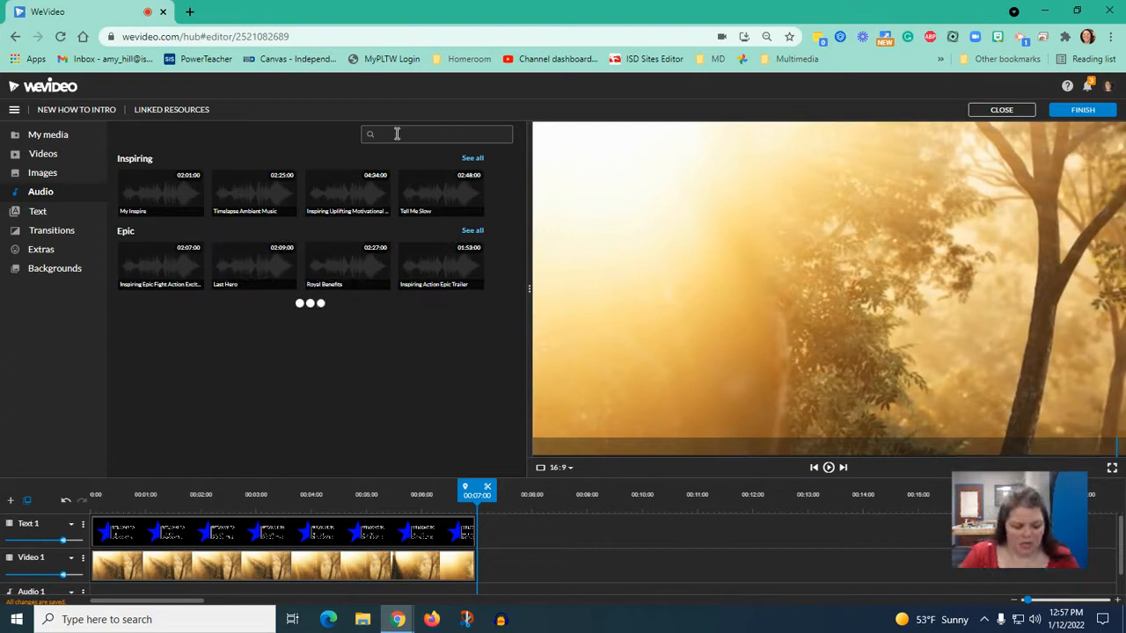
pyautogui.write('morn')
pyautogui.press('BackSpace')
pyautogui.press('BackSpace')
pyautogui.press('BackSpace')
pyautogui.press('BackSpace')
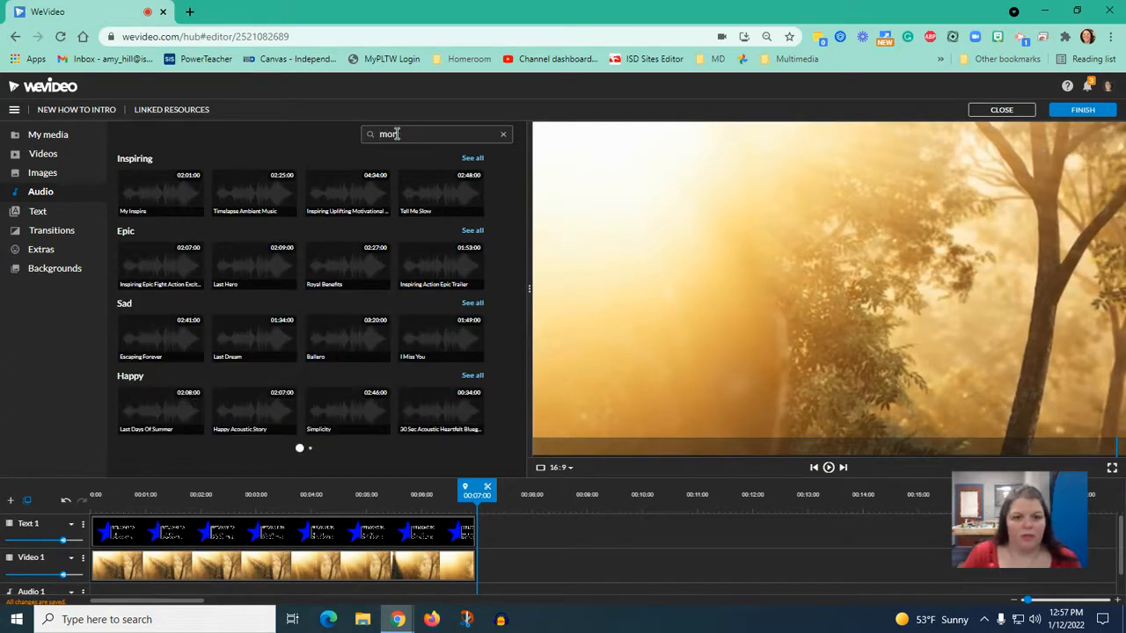
pyautogui.write('ning')
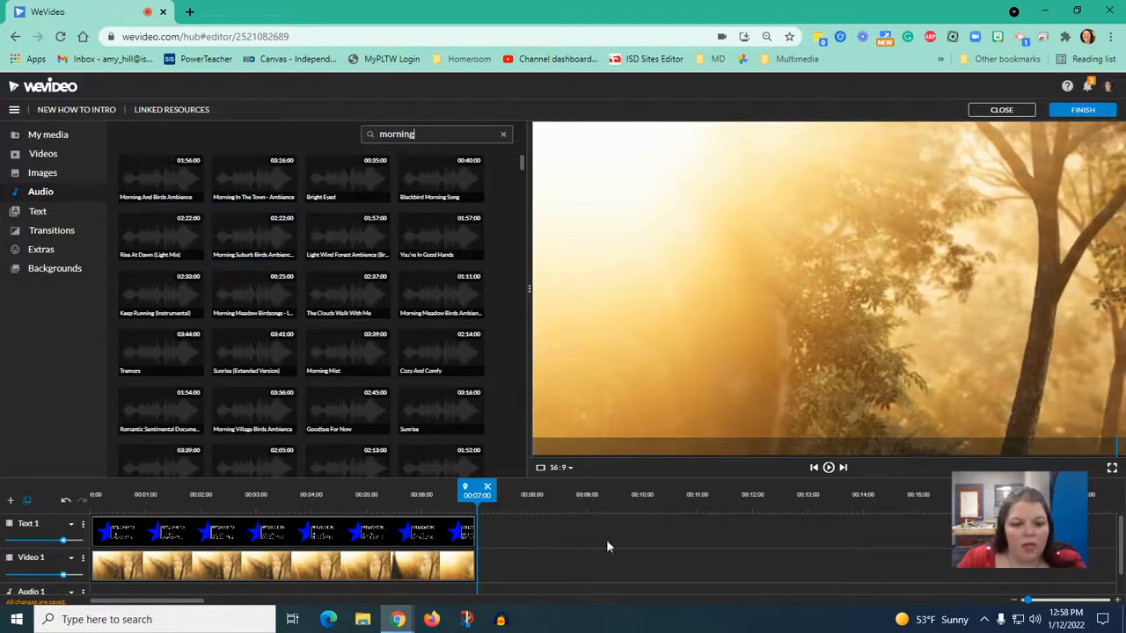
# Enlarge the timeline area, add a second audio track, and place Morning And Birds Ambiance at the start of Audio 1.
pyautogui.moveTo(529, 416); pyautogui.dragTo(714, 264)
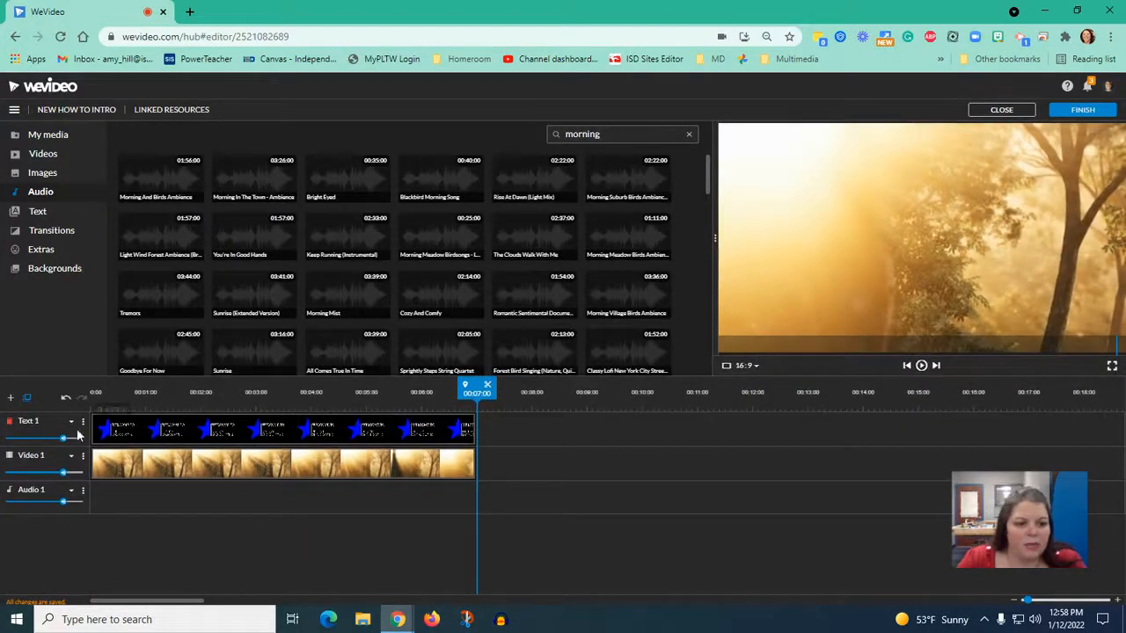
pyautogui.click(10, 397)
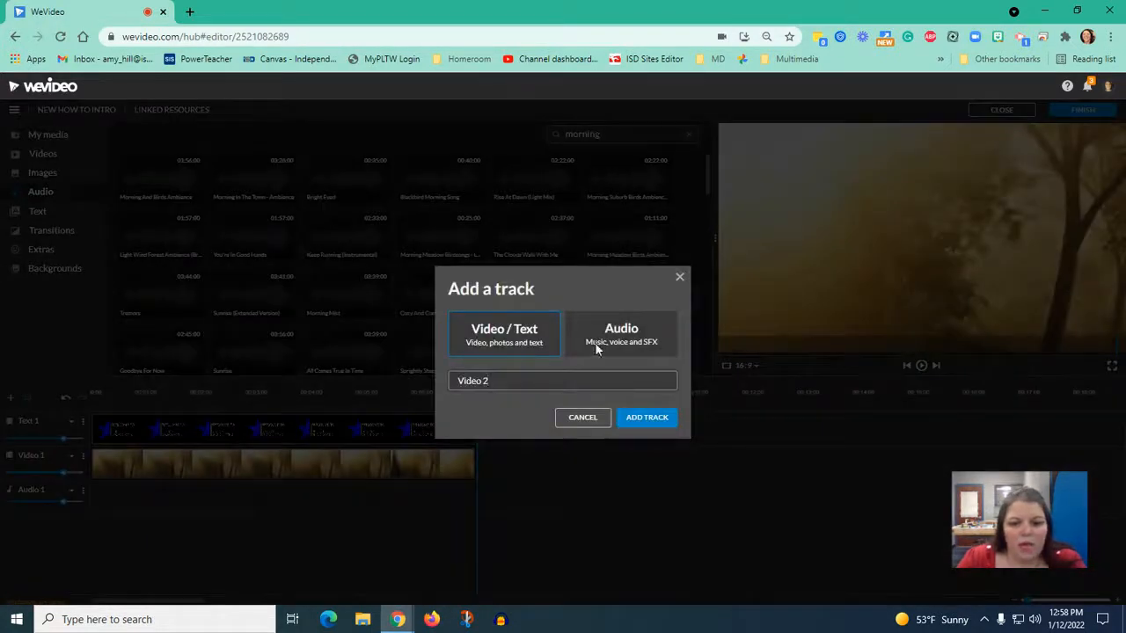
pyautogui.click(651, 341)
pyautogui.click(645, 419)
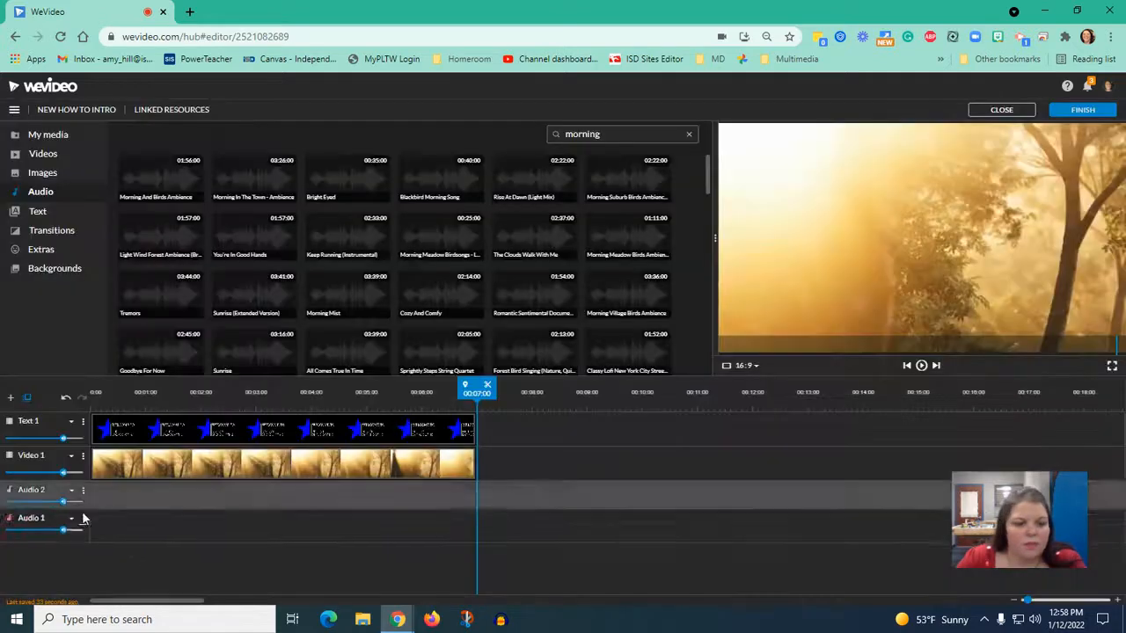
pyautogui.moveTo(202, 167); pyautogui.dragTo(95, 532)
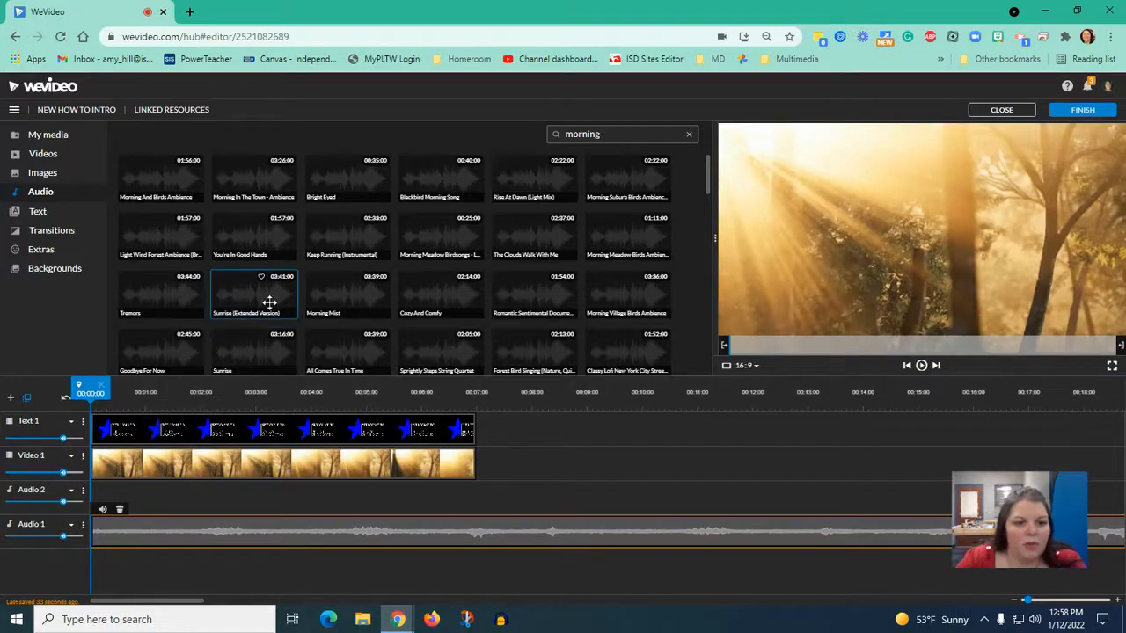
# Place Sunrise (Extended Version) on Audio 2, trim off its quiet lead-in, and move the clip back to the timeline start.
pyautogui.click(257, 299)
pyautogui.moveTo(257, 299); pyautogui.dragTo(97, 497)
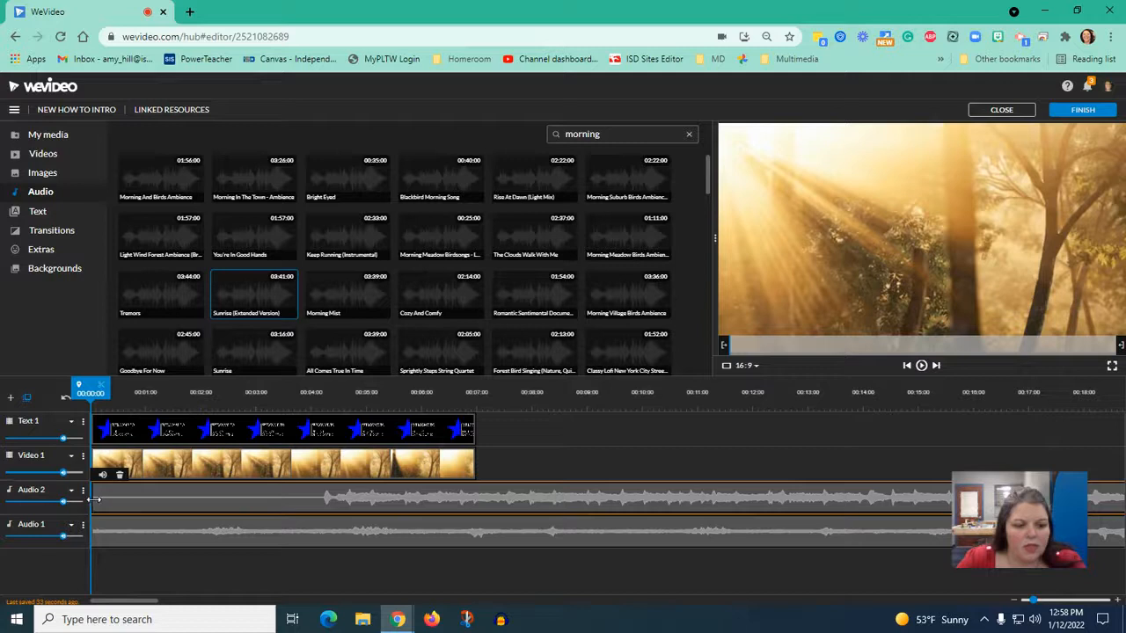
pyautogui.moveTo(103, 499); pyautogui.dragTo(326, 497)
pyautogui.moveTo(431, 504); pyautogui.dragTo(202, 506)
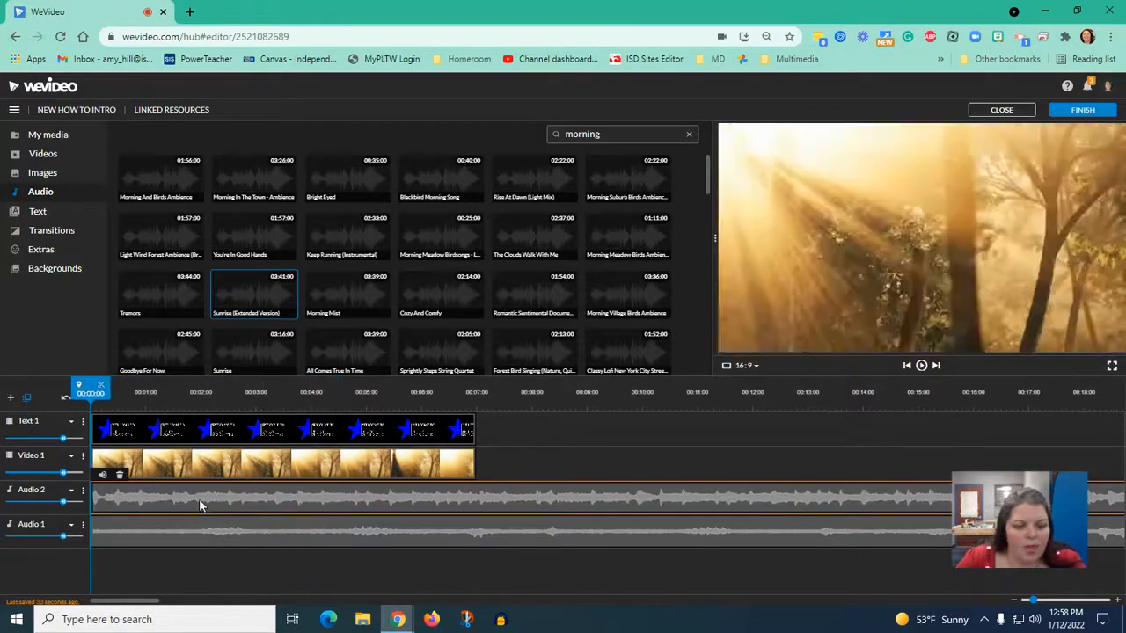
# Split both audio clips at 00:07:00 and delete the parts after the cut on Audio 1 and Audio 2.
pyautogui.moveTo(83, 409); pyautogui.dragTo(481, 408)
pyautogui.click(480, 479)
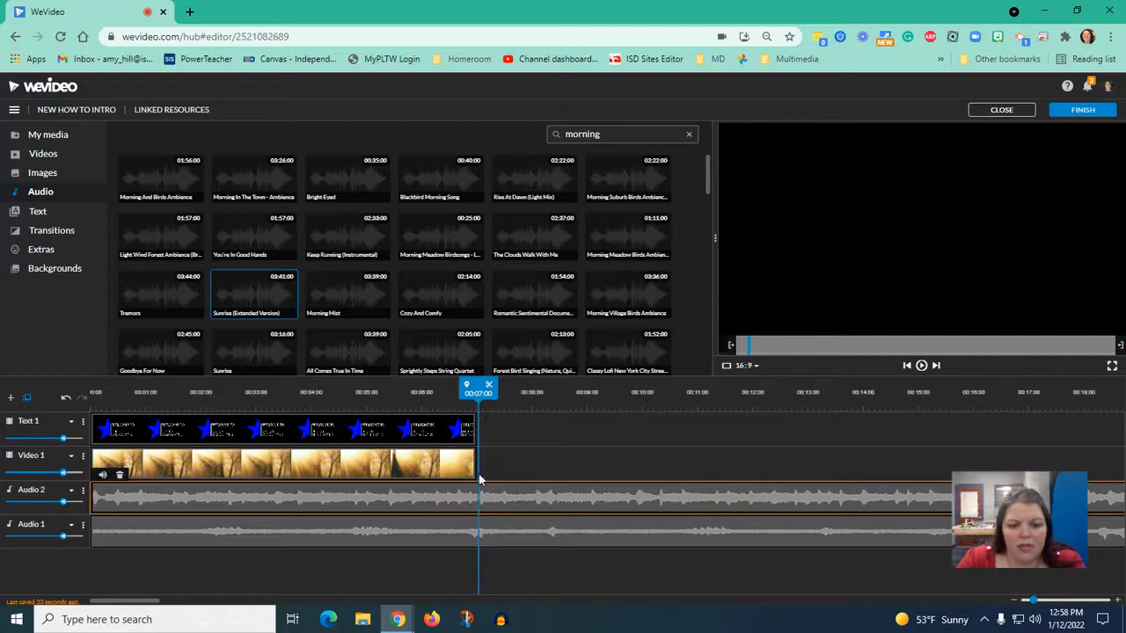
pyautogui.click(496, 463)
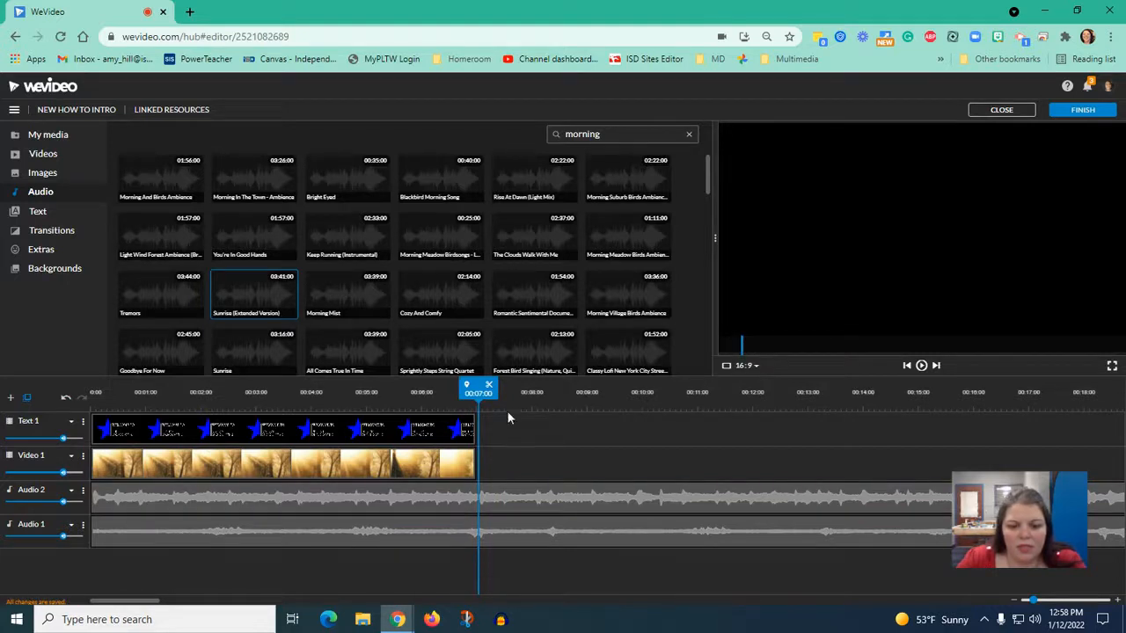
pyautogui.click(489, 389)
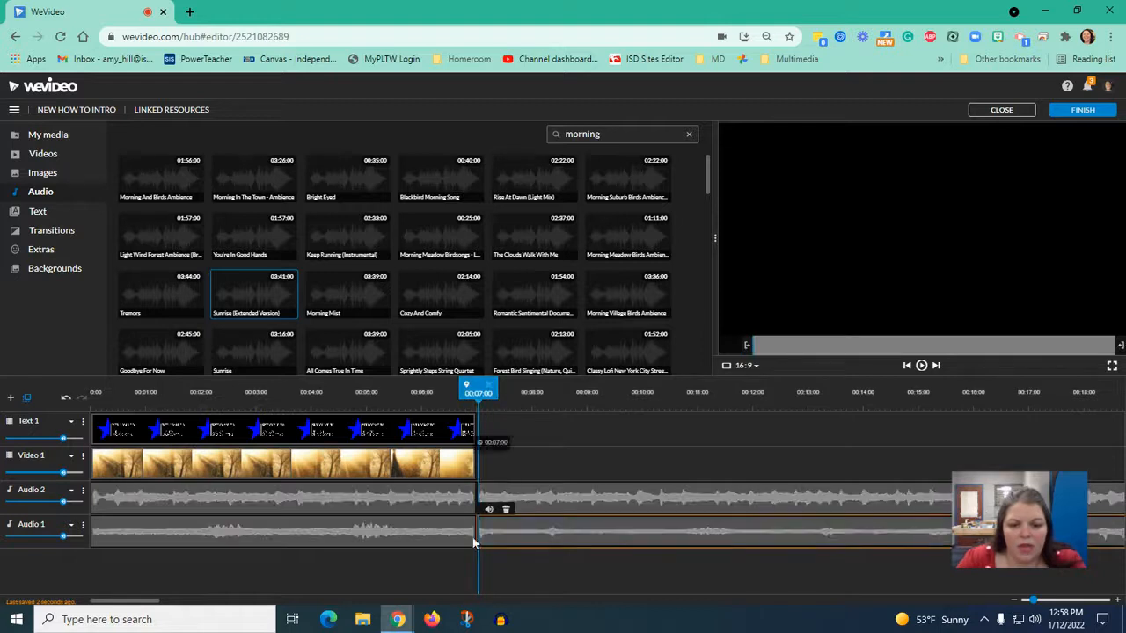
pyautogui.click(511, 500)
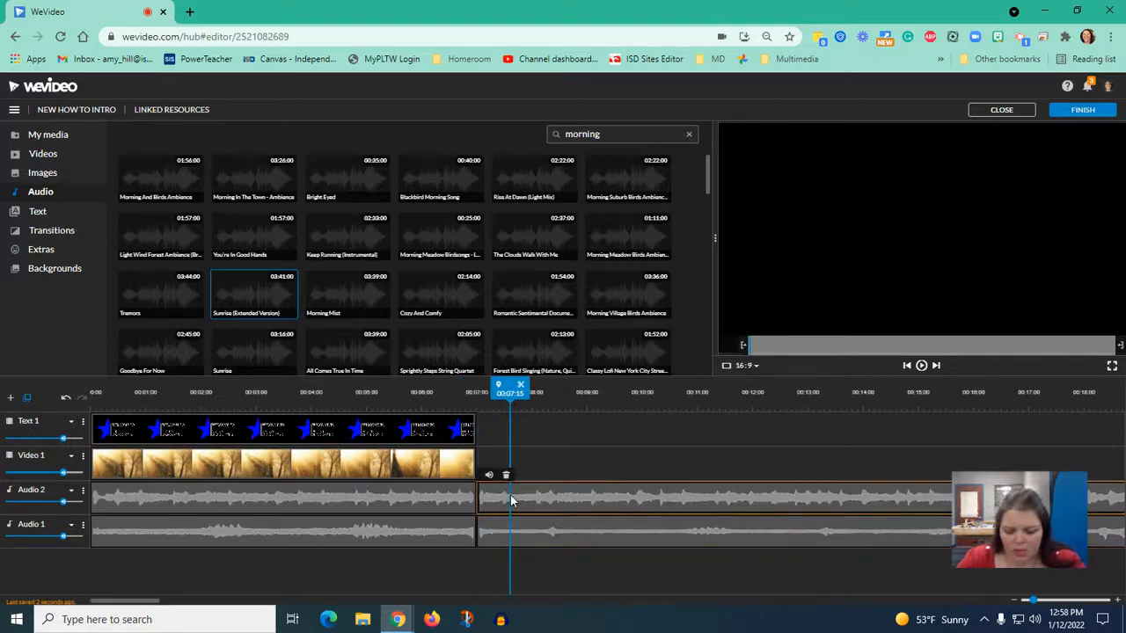
pyautogui.press('Delete')
pyautogui.click(515, 532)
pyautogui.press('Delete')
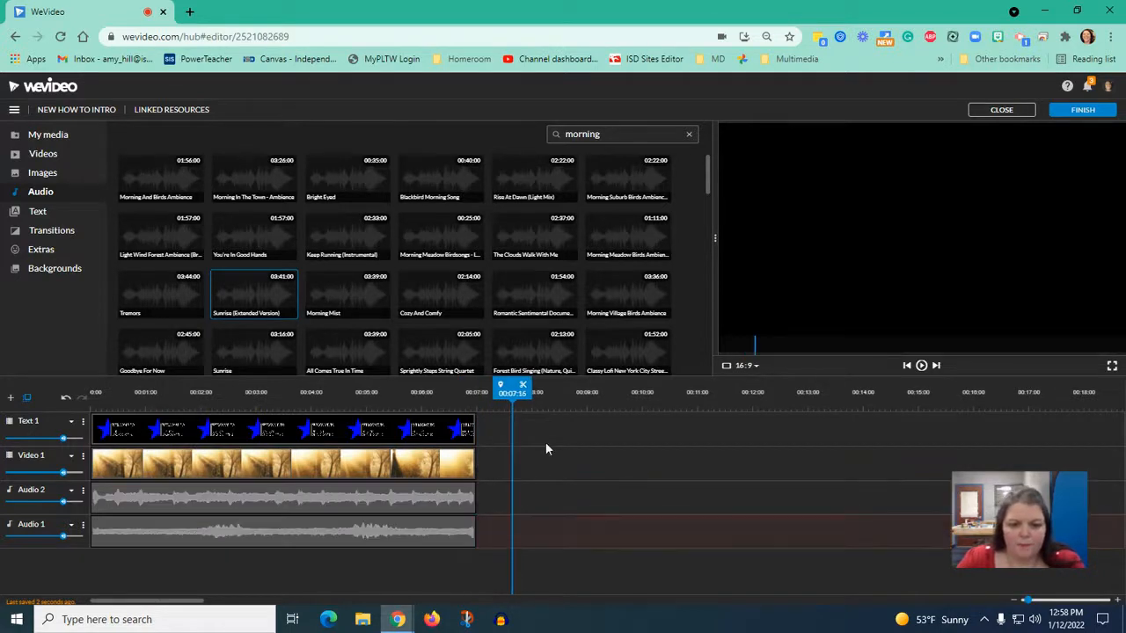
# Preview the intro with both audio tracks from 00:00:00 and pause partway through.
pyautogui.moveTo(519, 401); pyautogui.dragTo(33, 392)
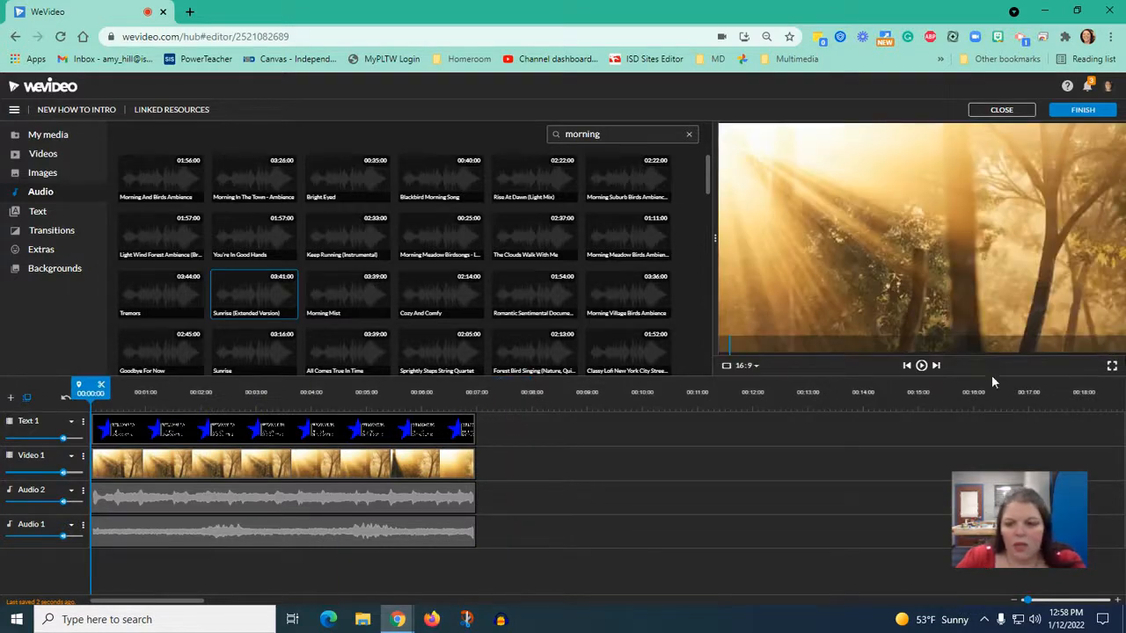
pyautogui.click(921, 369)
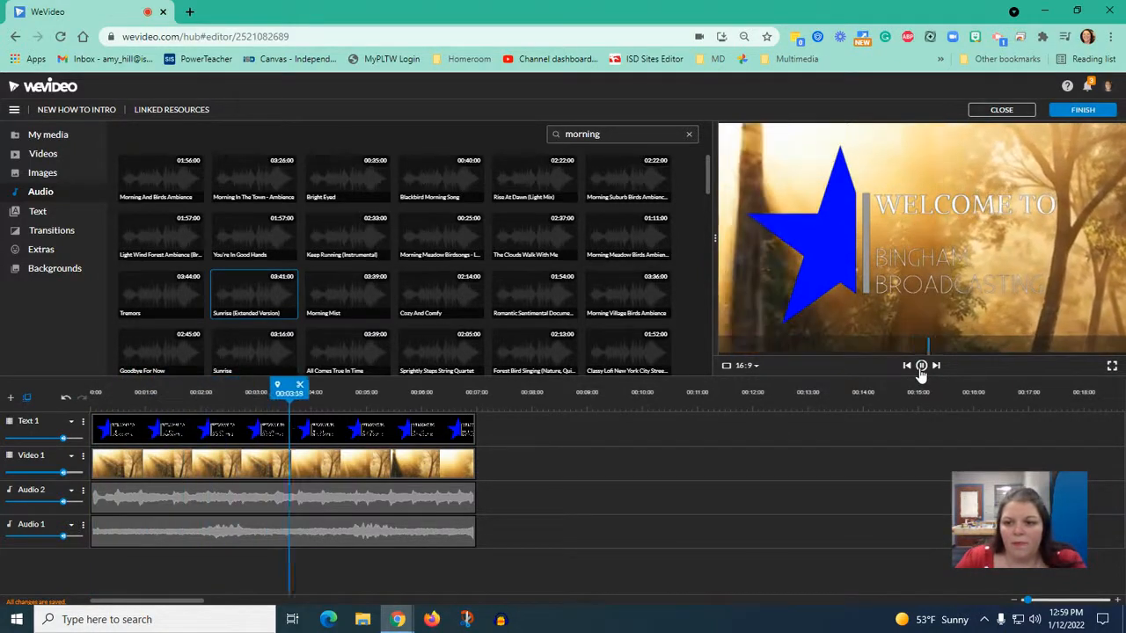
pyautogui.click(921, 369)
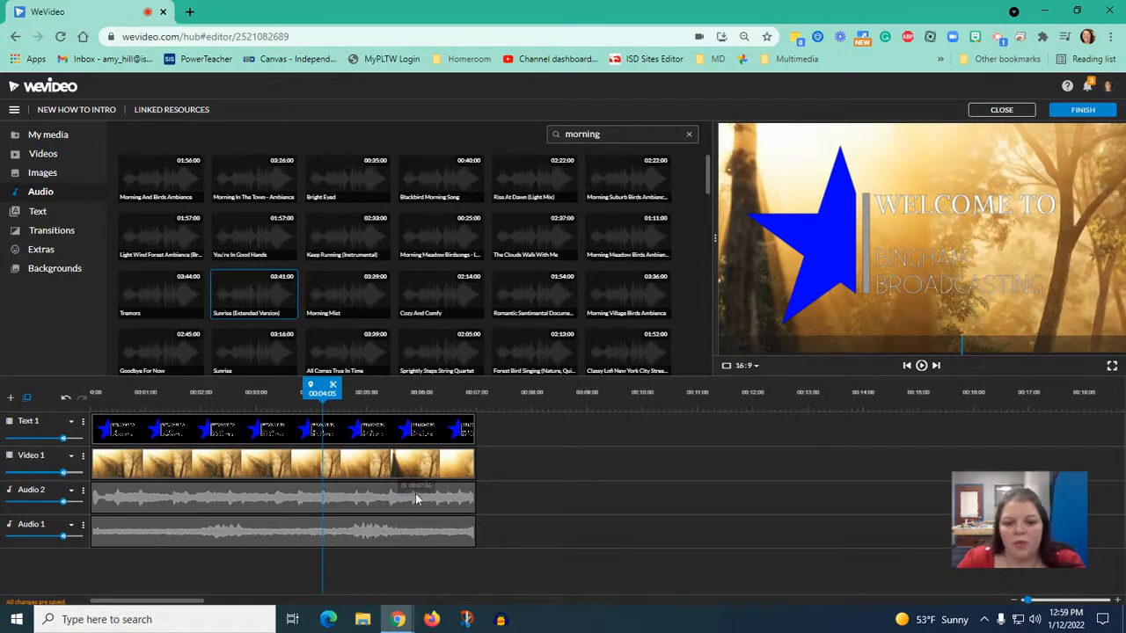
# Add a Video / Text track named Video 2 and move the star title onto it from the Text 1 track.
pyautogui.click(10, 398)
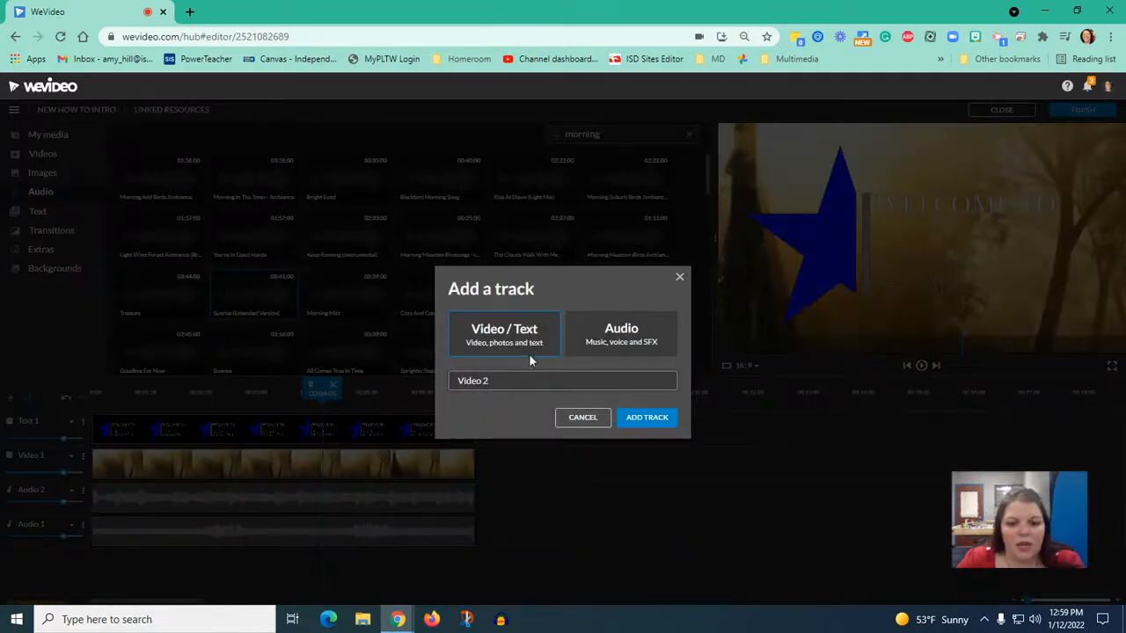
pyautogui.click(627, 421)
pyautogui.moveTo(167, 466); pyautogui.dragTo(167, 437)
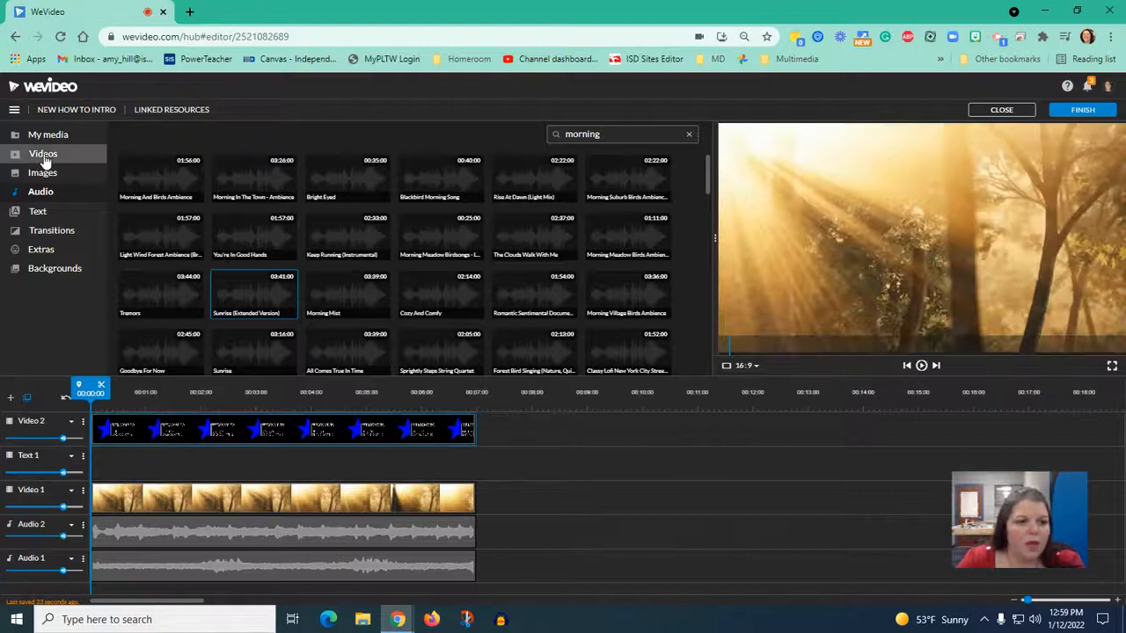
# Place the plain Sample text title at the start of Text 1 and adjust its end to 00:07:00.
pyautogui.click(39, 213)
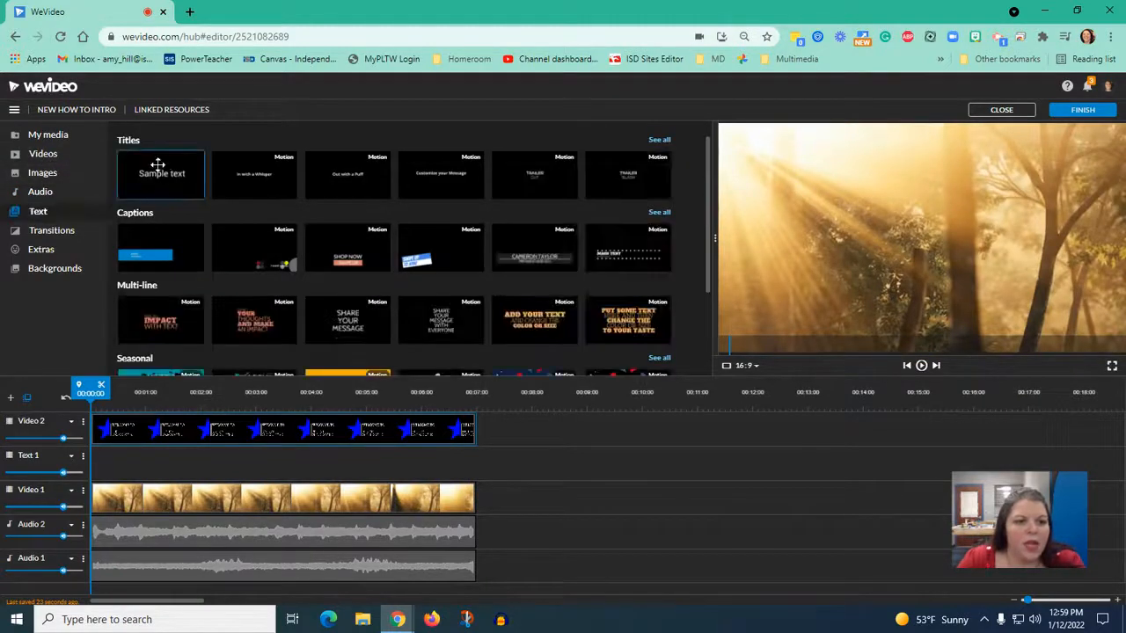
pyautogui.moveTo(156, 184); pyautogui.dragTo(100, 460)
pyautogui.moveTo(532, 465); pyautogui.dragTo(475, 463)
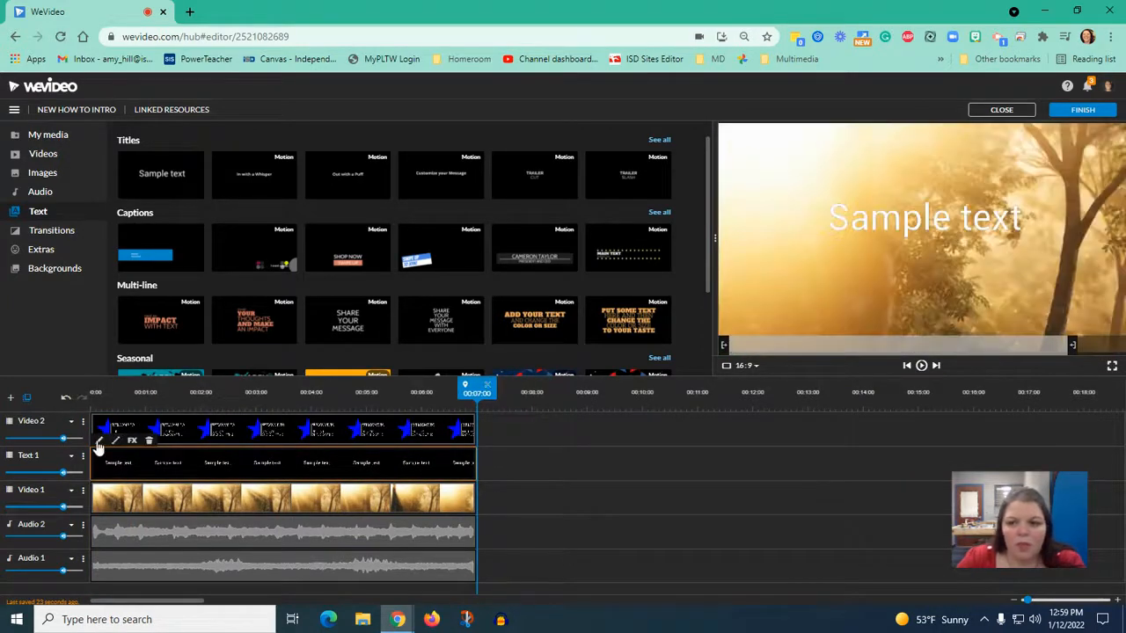
# Edit the Sample text title with the playhead at 00:02:24, enlarging its text box to position x 123, y 74 around the star title.
pyautogui.click(99, 442)
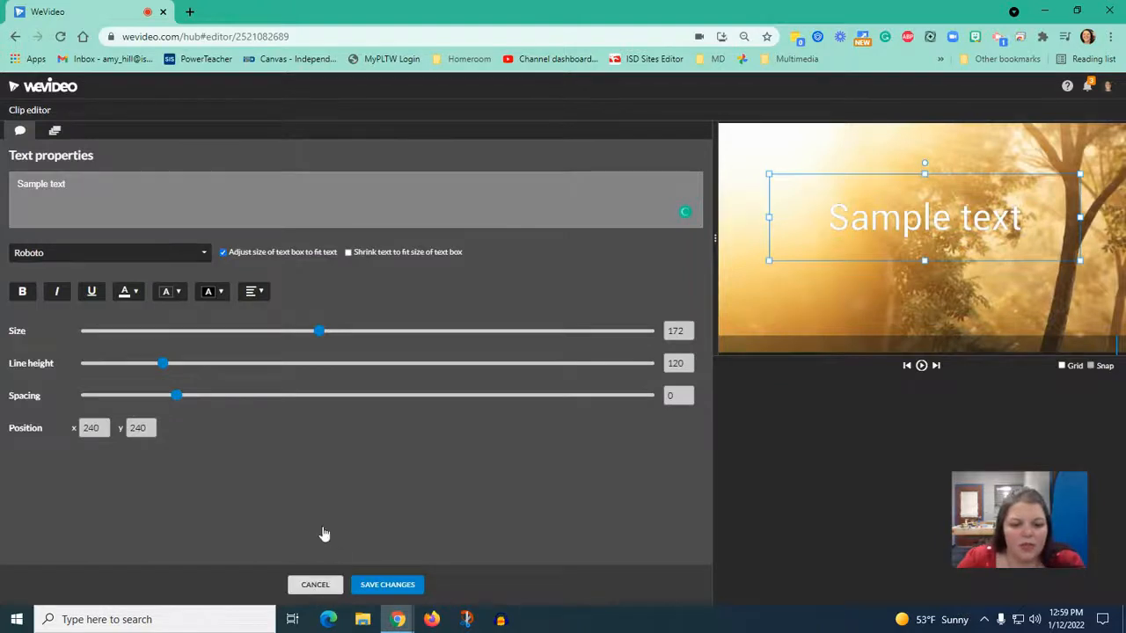
pyautogui.click(315, 584)
pyautogui.moveTo(457, 402); pyautogui.dragTo(261, 405)
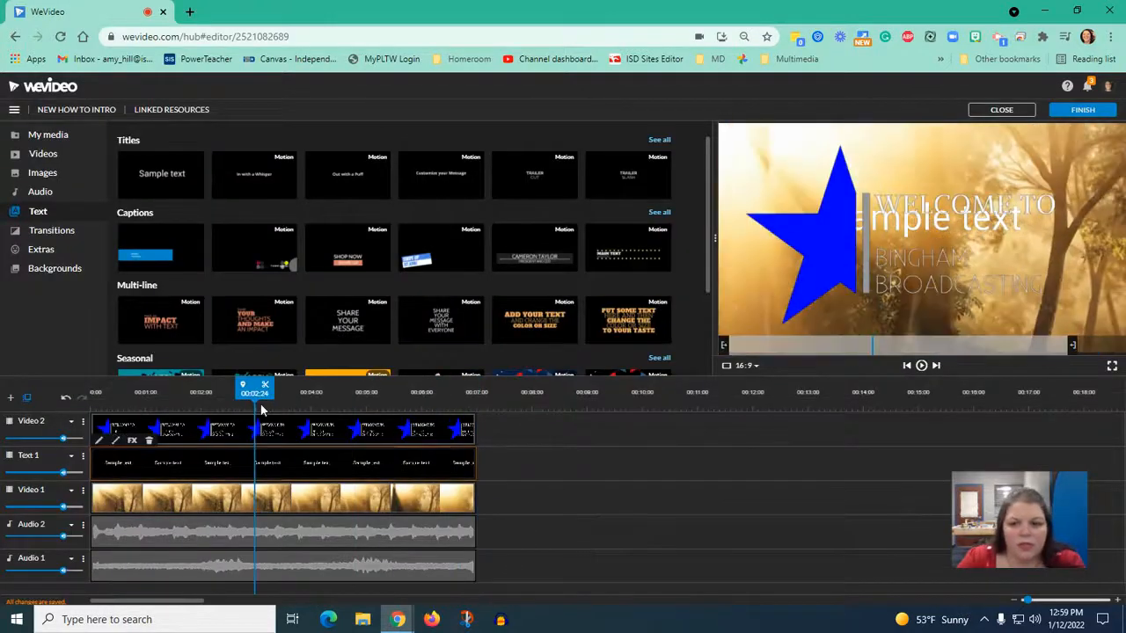
pyautogui.click(100, 442)
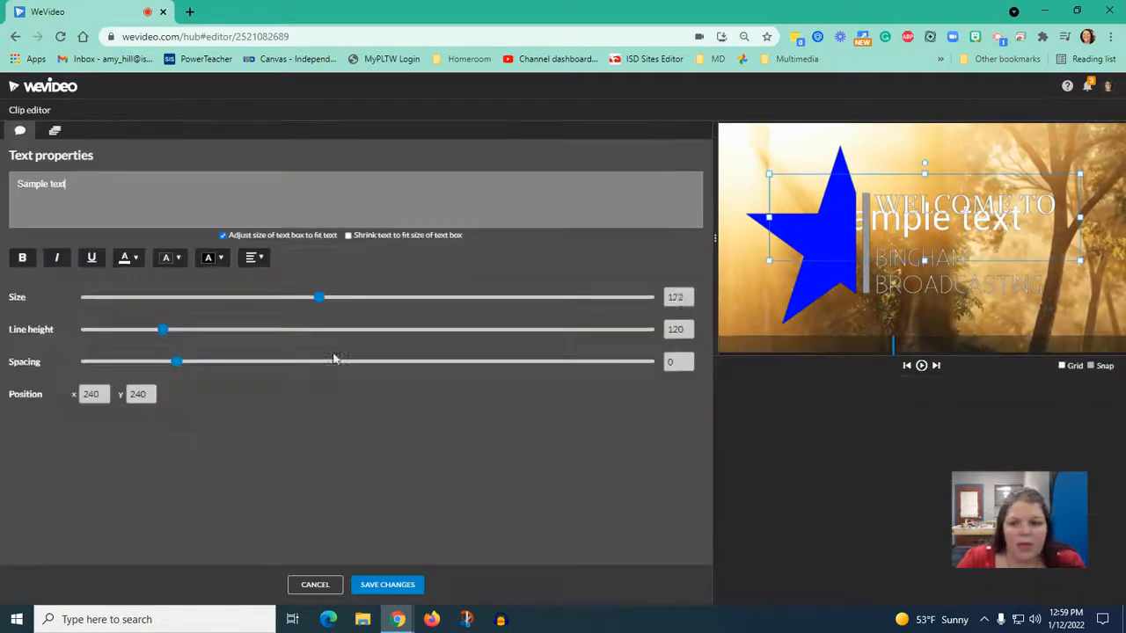
pyautogui.moveTo(925, 172); pyautogui.dragTo(924, 139)
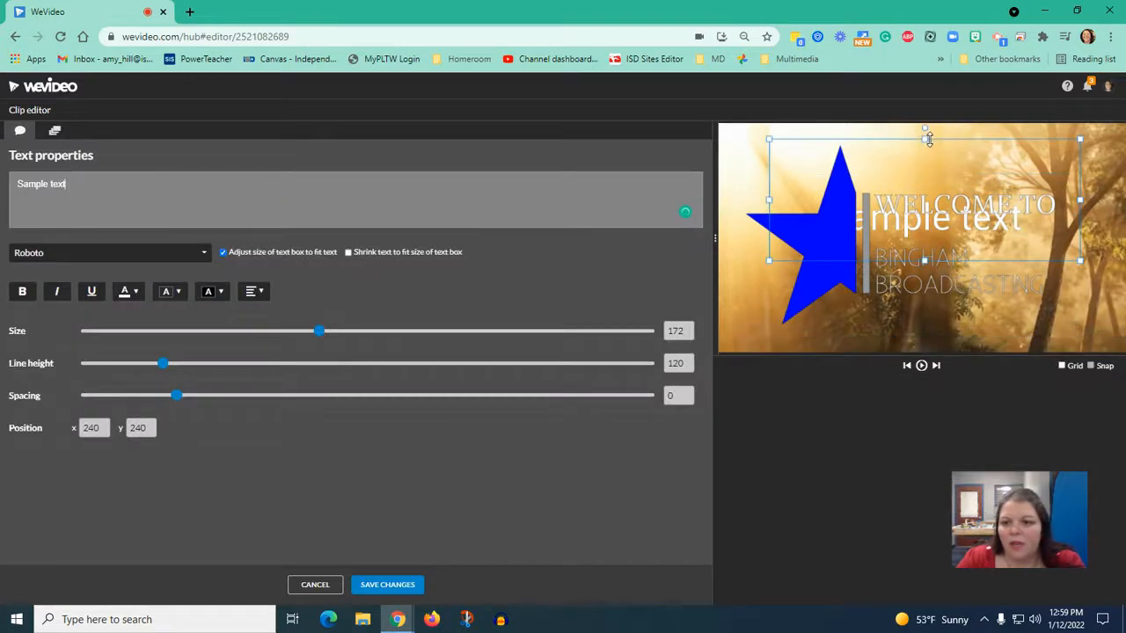
pyautogui.moveTo(924, 260); pyautogui.dragTo(924, 331)
pyautogui.moveTo(768, 235); pyautogui.dragTo(744, 235)
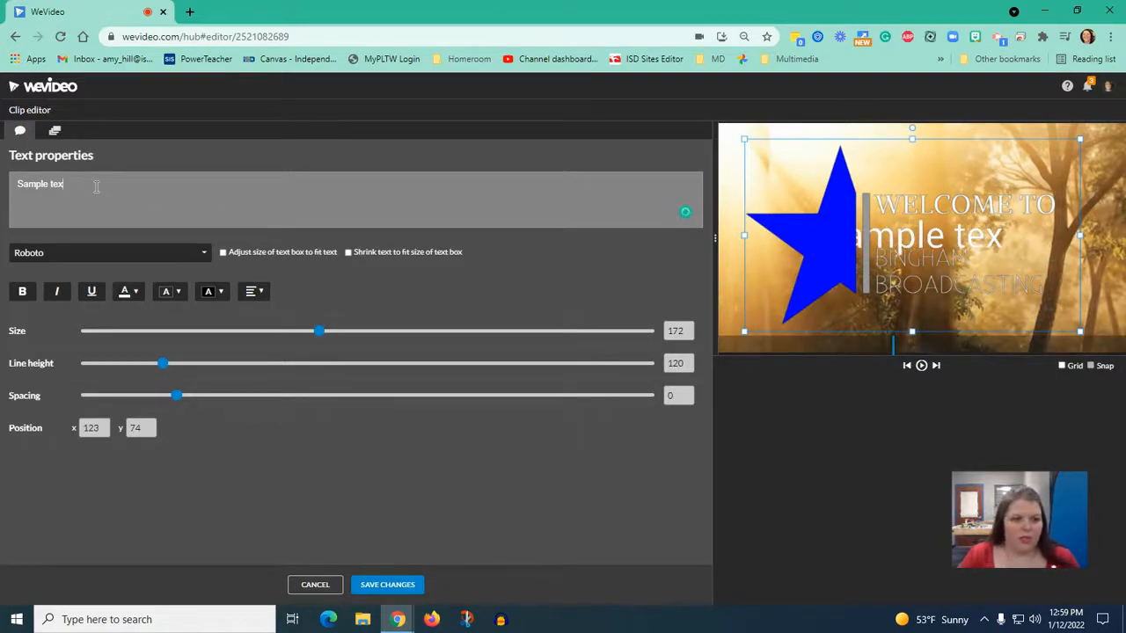
# Clear all the text from the Sample text title so only its empty box is left.
pyautogui.hotkey('ctrl', 'a')
pyautogui.press('BackSpace')
pyautogui.write('asdfasdf')
pyautogui.hotkey('ctrl', 'a')
pyautogui.press('BackSpace')
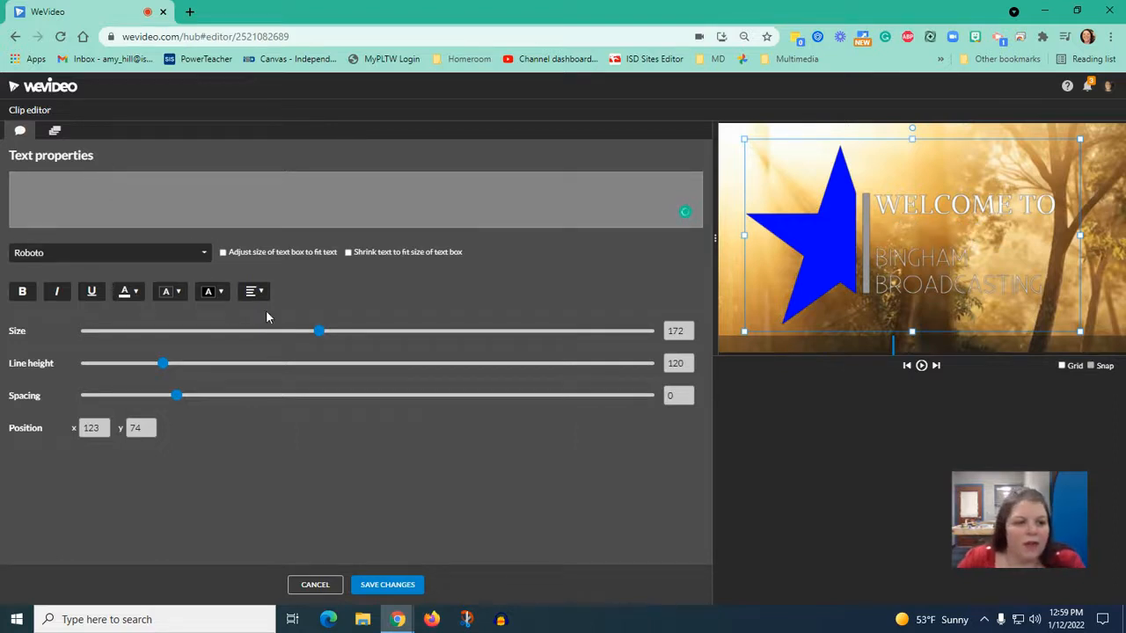
# Give the empty text box a semi-transparent black background of rgba(0, 0, 0, 0.686), preview it, and save the title changes.
pyautogui.click(219, 292)
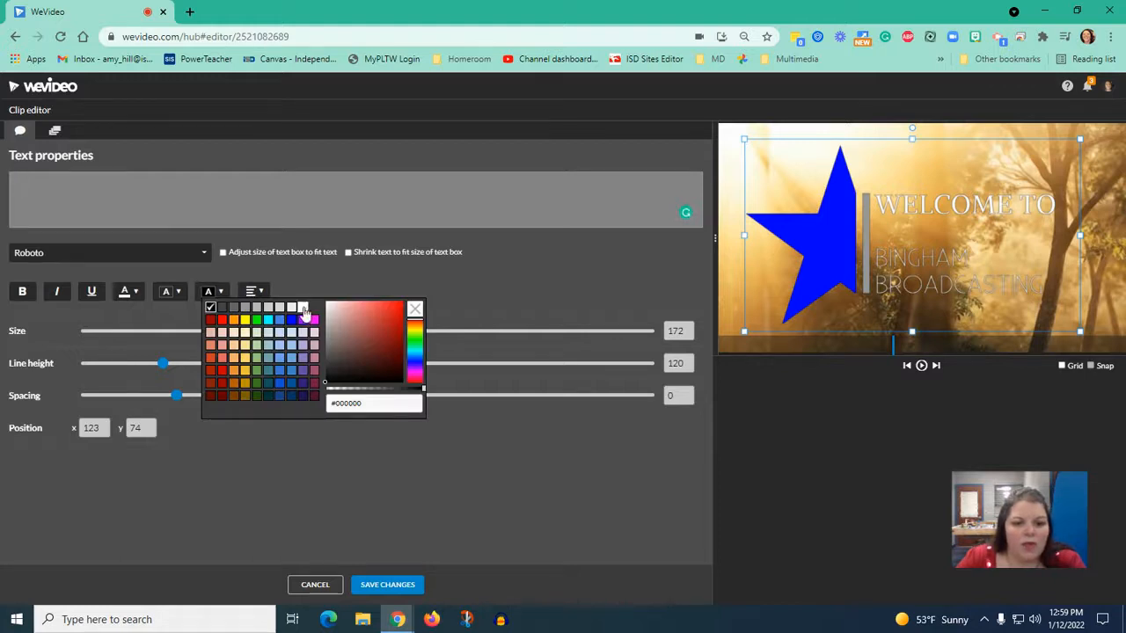
pyautogui.click(211, 309)
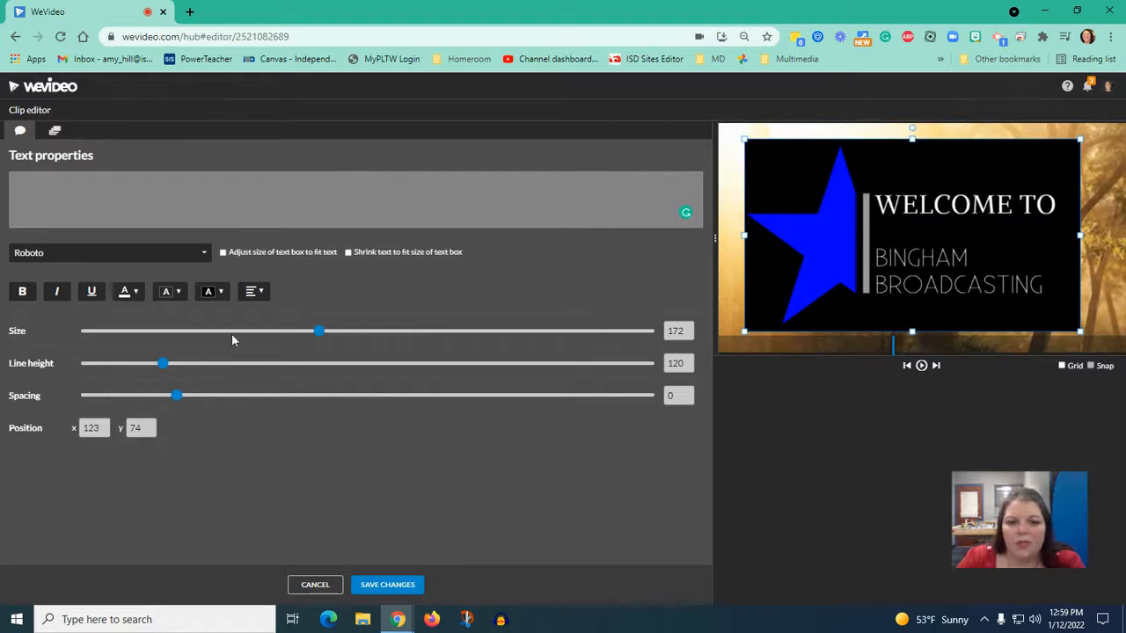
pyautogui.click(219, 292)
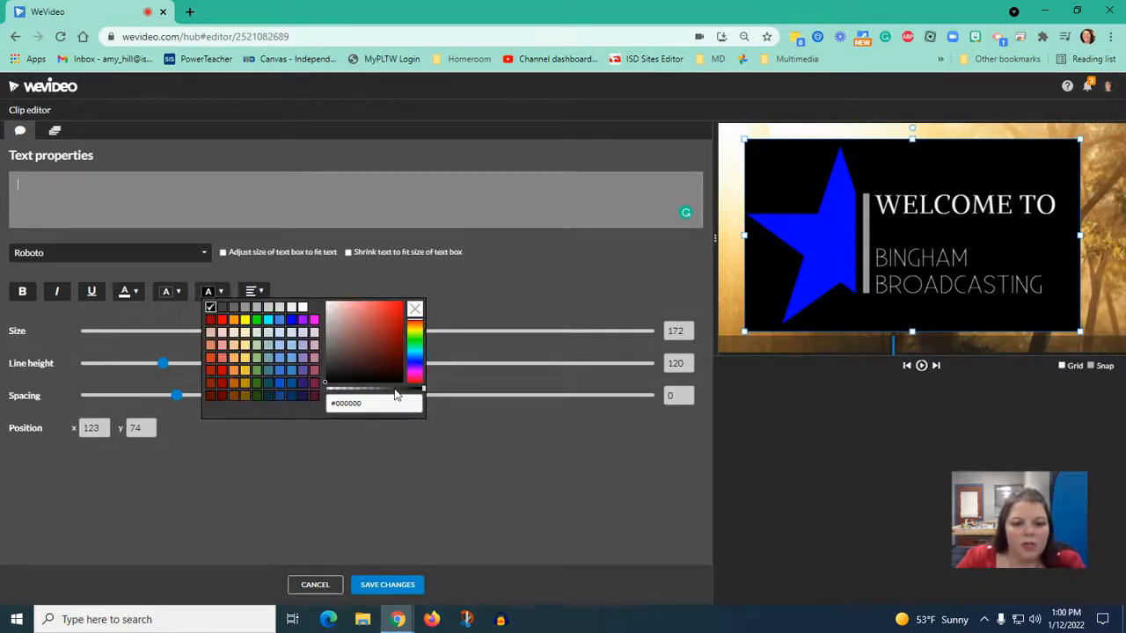
pyautogui.click(394, 390)
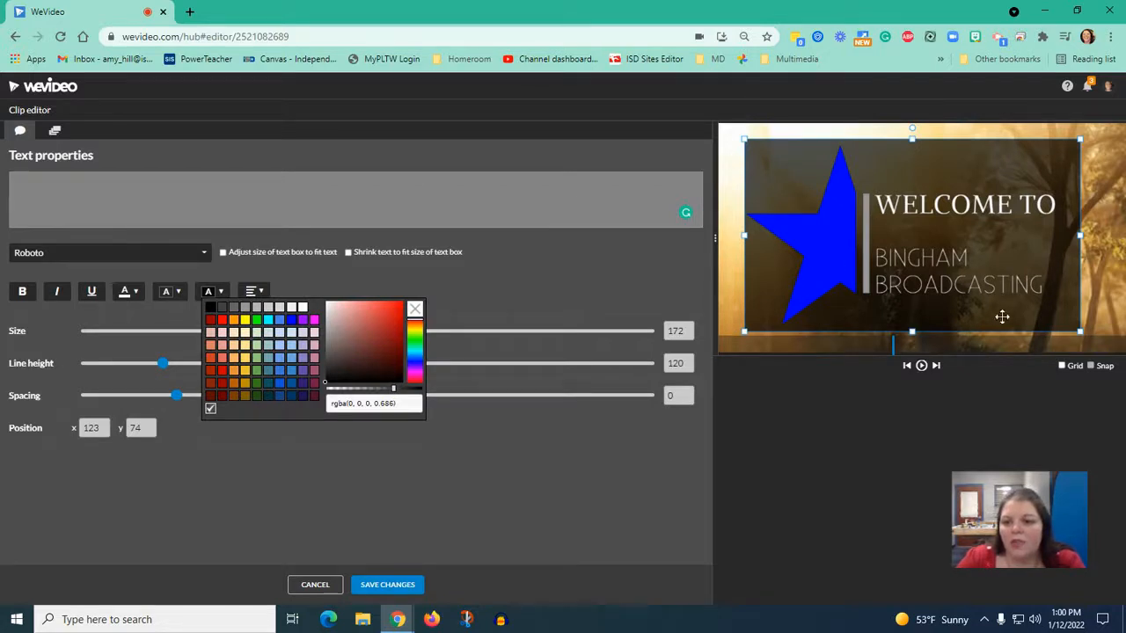
pyautogui.moveTo(776, 353); pyautogui.dragTo(691, 352)
pyautogui.click(922, 367)
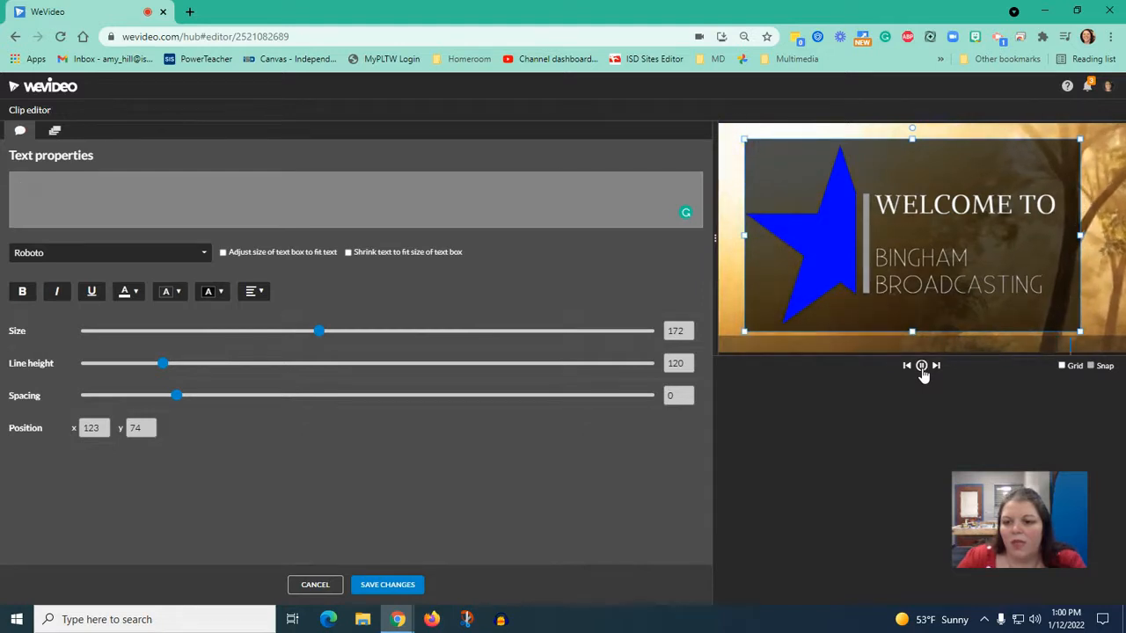
pyautogui.click(387, 585)
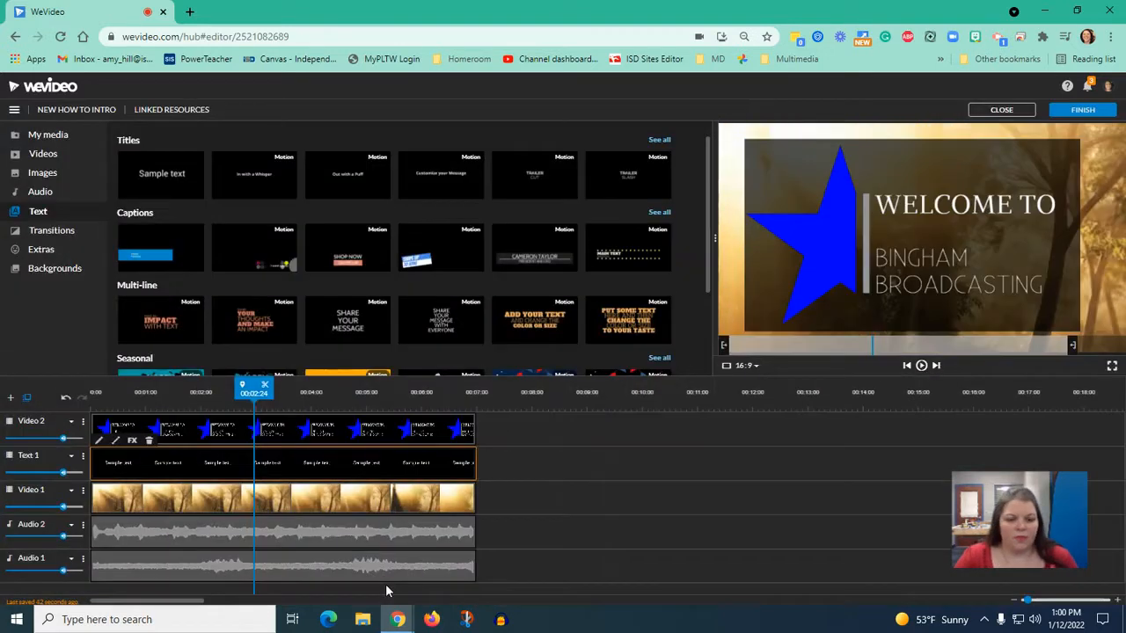
# Preview the end of the intro from 00:05:21 to check how the title and its dark background finish.
pyautogui.click(672, 530)
pyautogui.moveTo(255, 388); pyautogui.dragTo(412, 393)
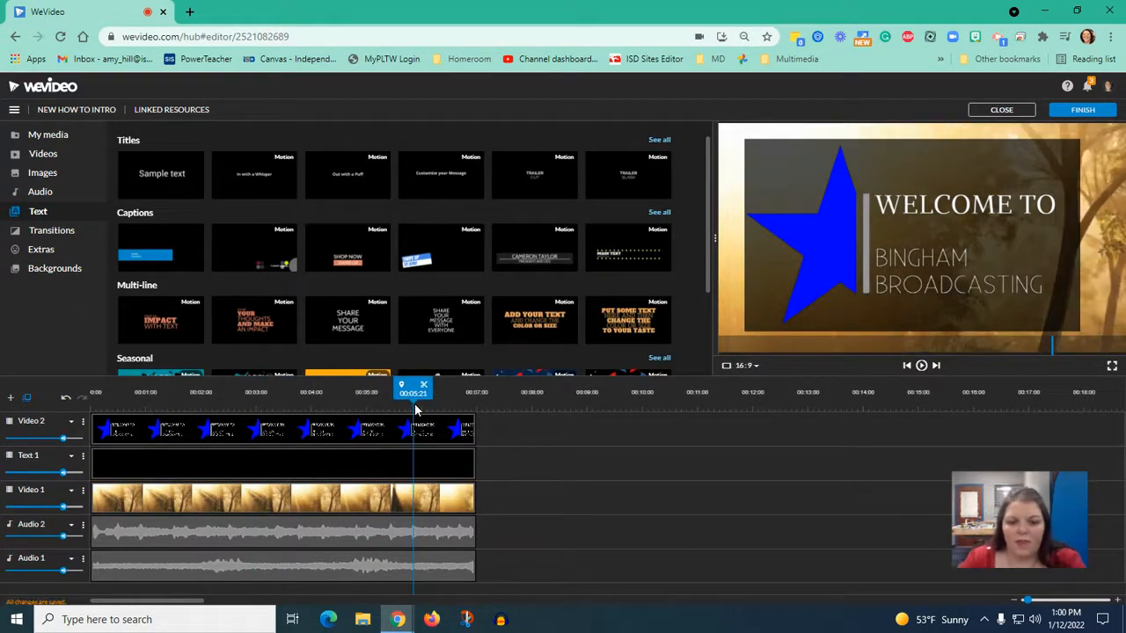
pyautogui.click(922, 365)
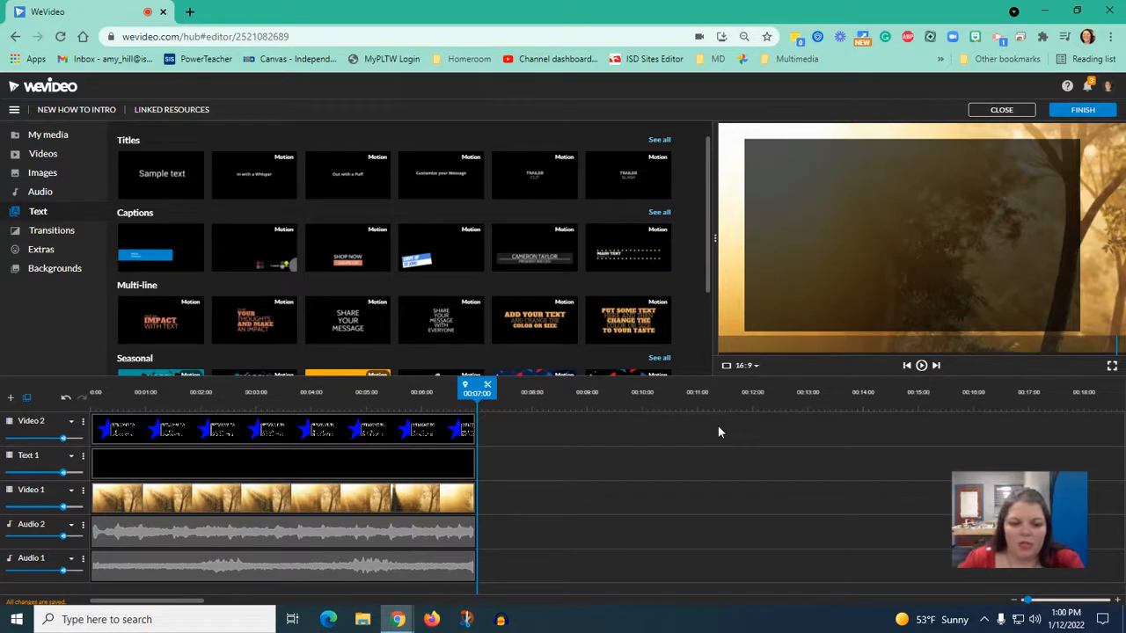
# Add a 1-second opacity fade-out to the star title on Video 2 and place the playhead at 00:05:15.
pyautogui.click(414, 431)
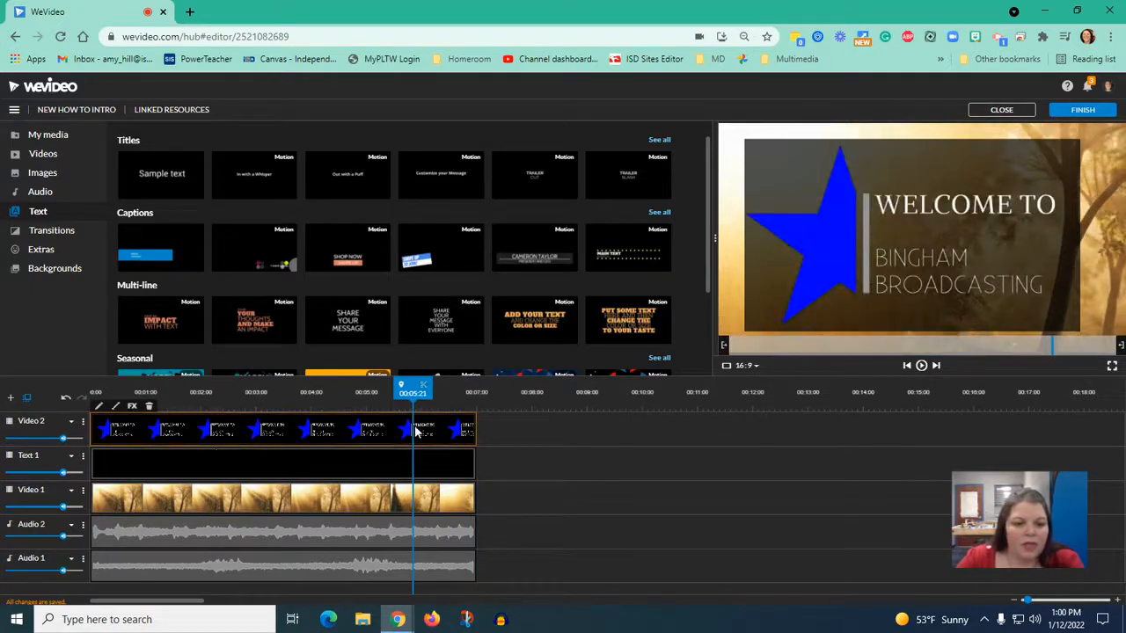
pyautogui.click(116, 408)
pyautogui.moveTo(202, 353); pyautogui.dragTo(209, 352)
pyautogui.write('1')
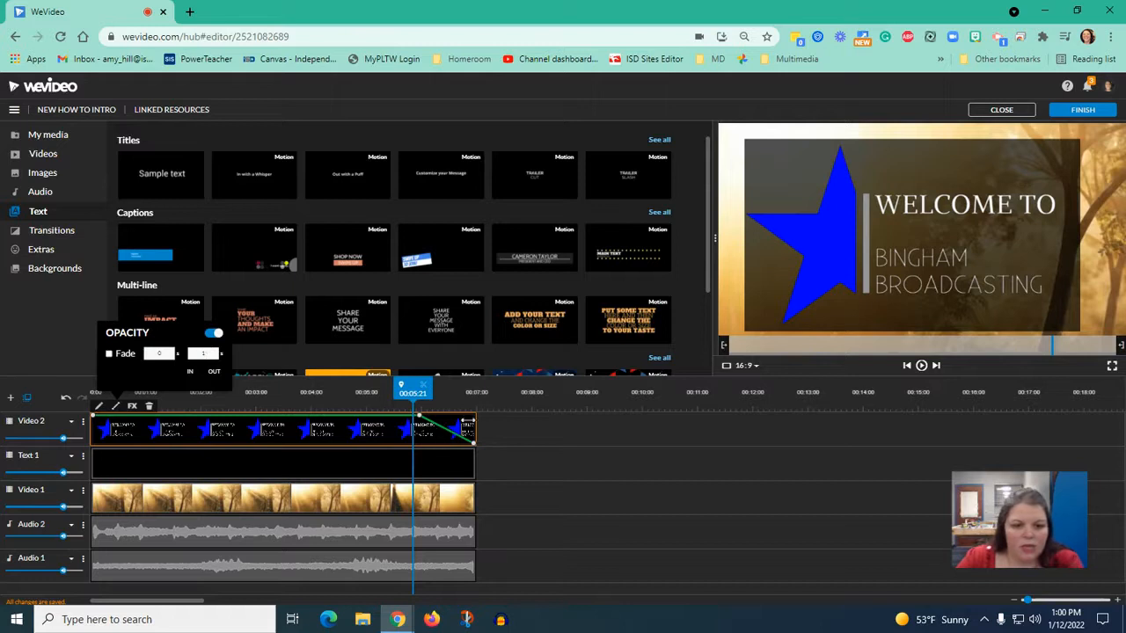
pyautogui.moveTo(412, 393); pyautogui.dragTo(401, 393)
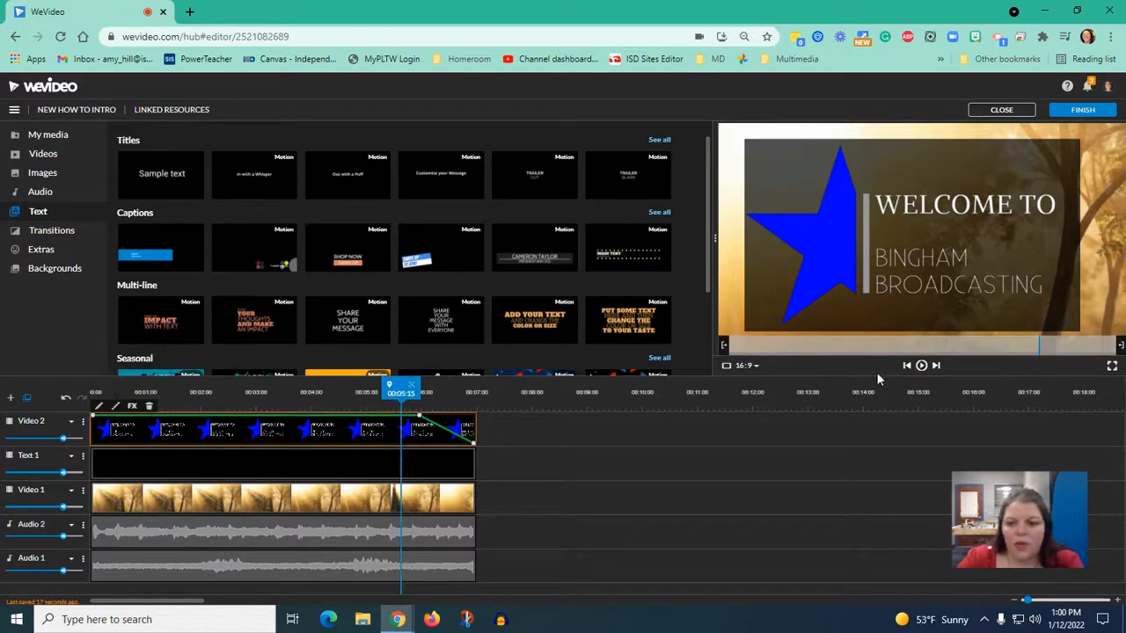
# Preview the star title's fade-out, and give the dark box clip on Text 1 a 1-second opacity fade-out.
pyautogui.click(920, 366)
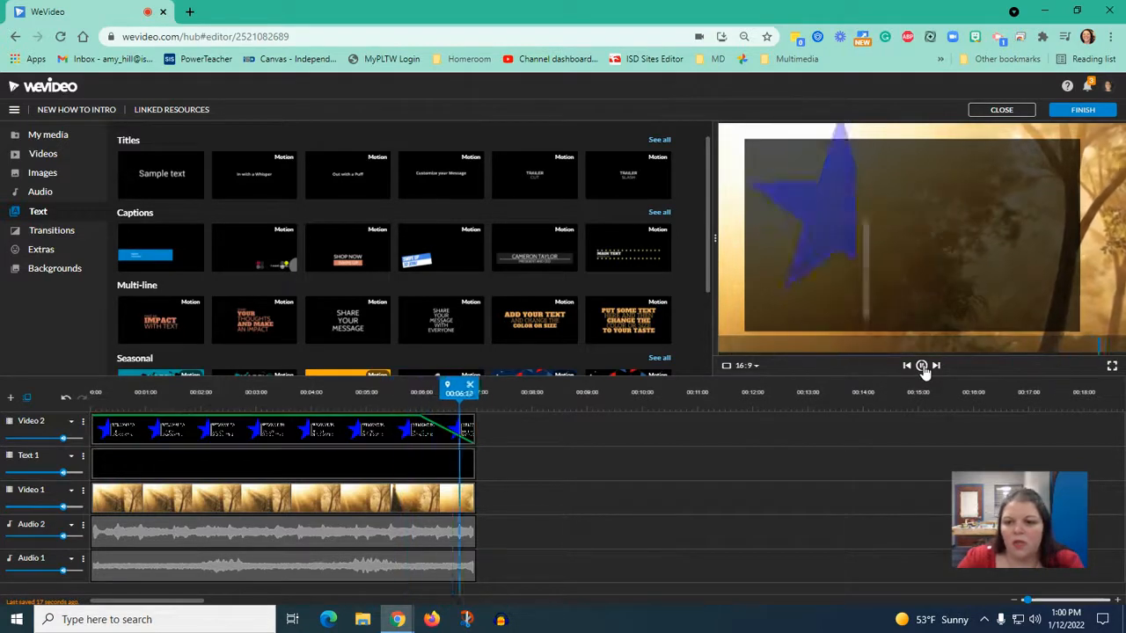
pyautogui.click(381, 469)
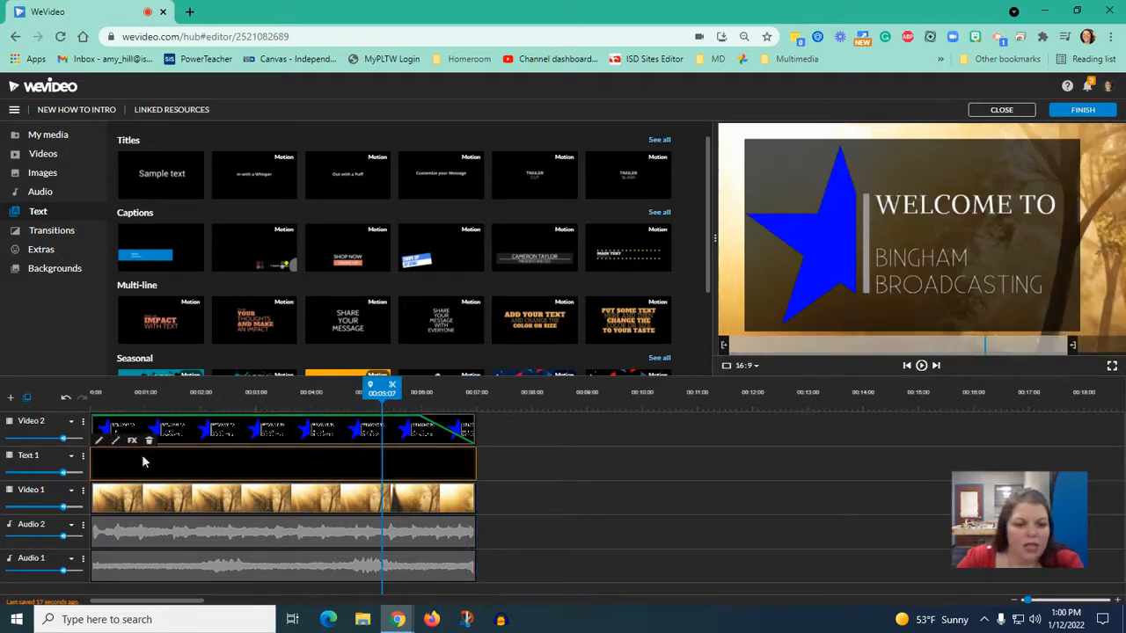
pyautogui.click(115, 442)
pyautogui.click(209, 388)
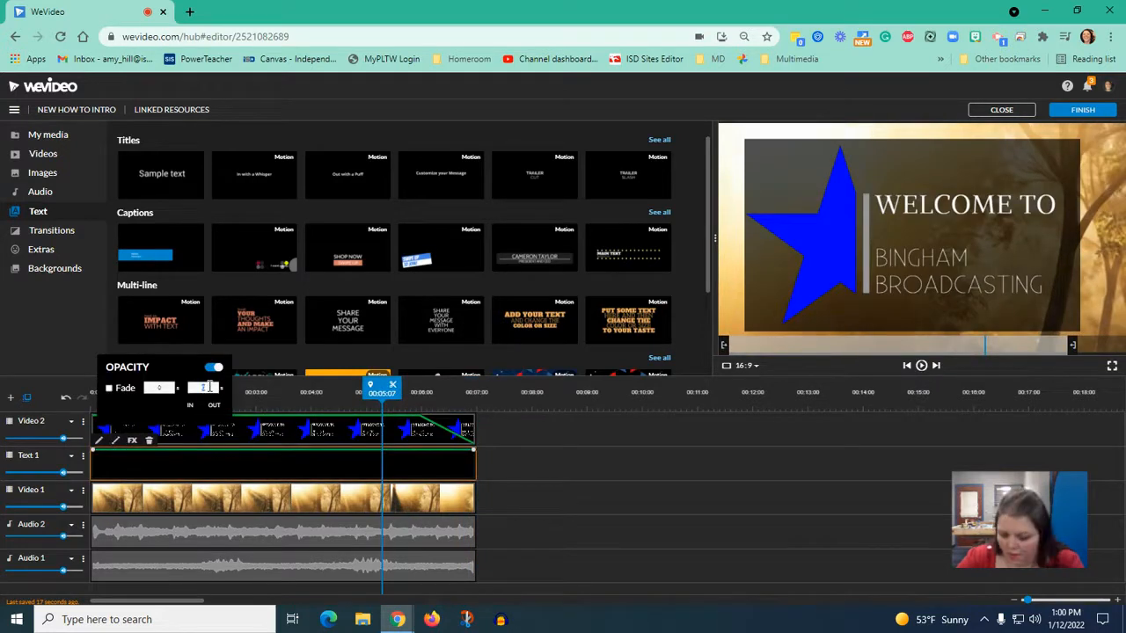
# Try to give the Audio 2 clip a 1-second volume fade-out with its fade option enabled.
pyautogui.click(428, 531)
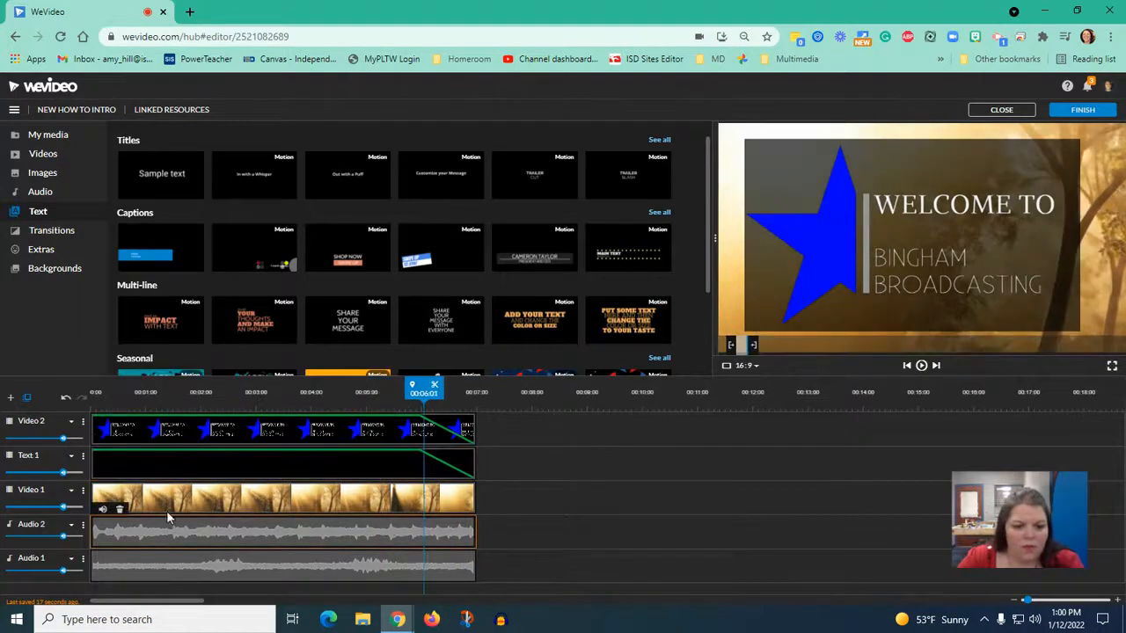
pyautogui.click(103, 510)
pyautogui.click(191, 448)
pyautogui.write('1')
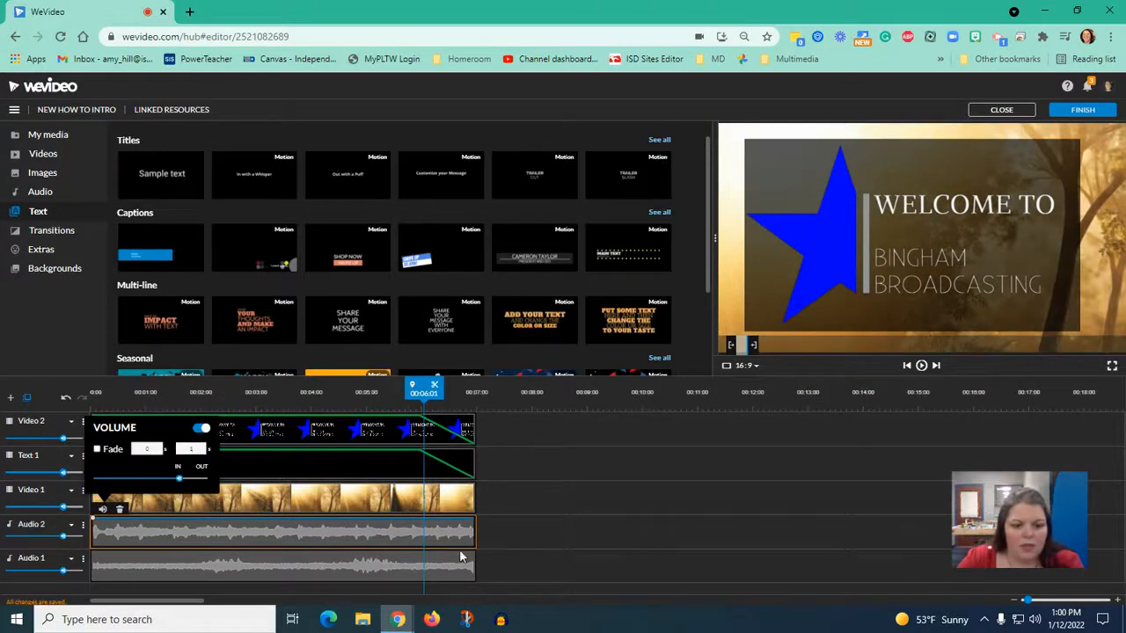
pyautogui.click(440, 571)
pyautogui.click(407, 521)
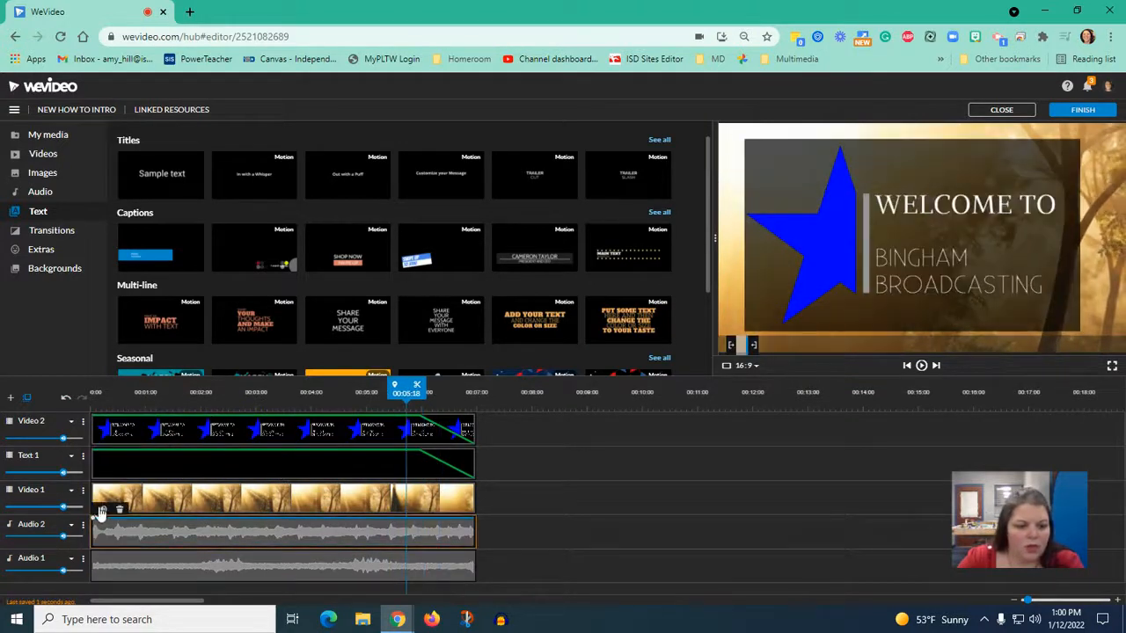
pyautogui.click(101, 510)
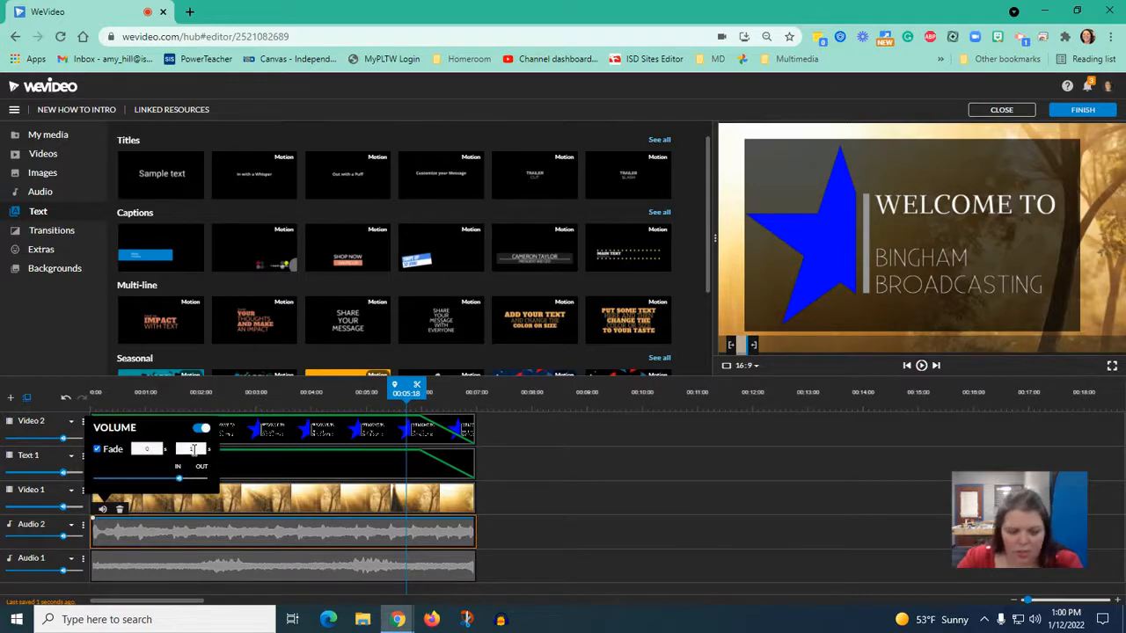
pyautogui.click(517, 550)
# Try to give the Audio 1 clip a 1-second volume fade-out with its fade option enabled.
pyautogui.click(404, 565)
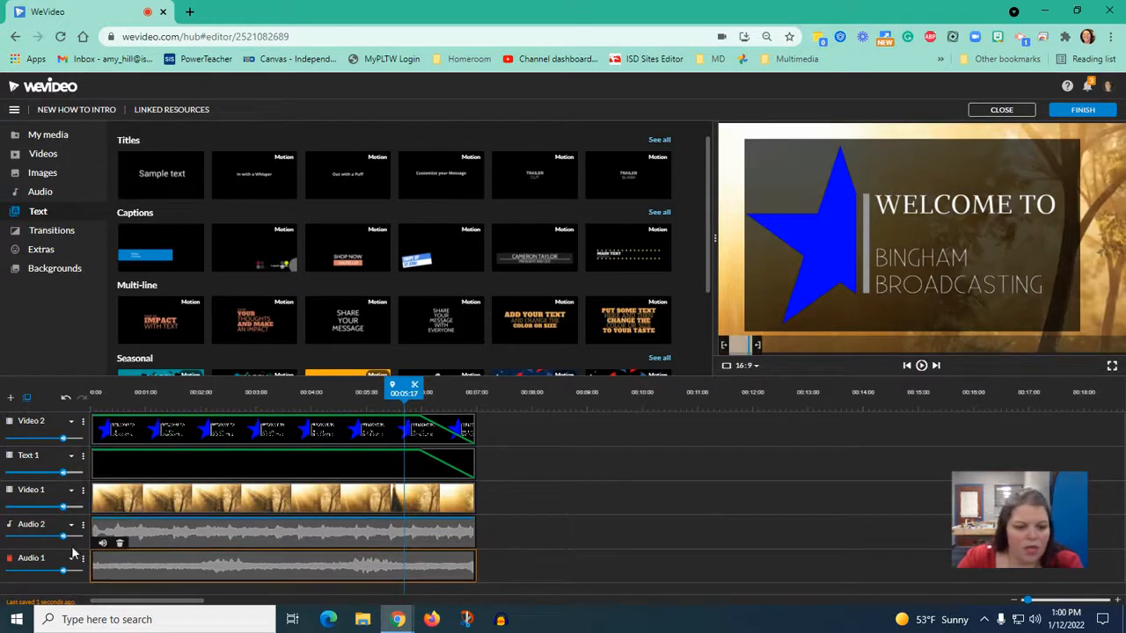
pyautogui.click(103, 547)
pyautogui.click(192, 483)
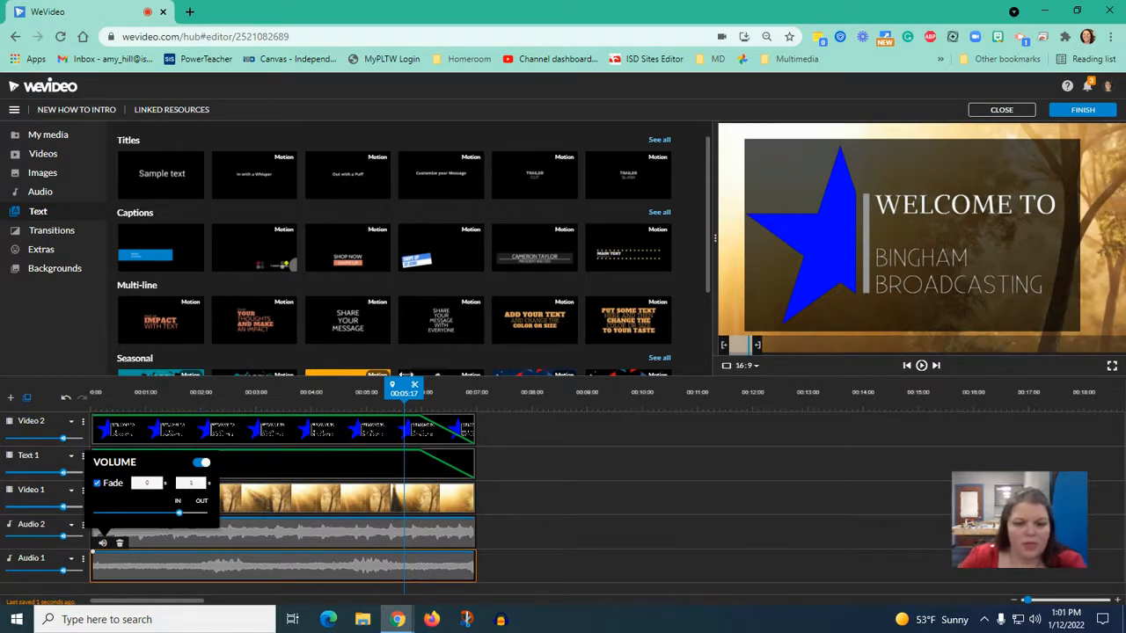
pyautogui.click(688, 484)
# Shape a volume fade-out on Audio 2 by adding a keyframe near 00:06:03 and lowering the clip's end keyframe to silence.
pyautogui.click(431, 534)
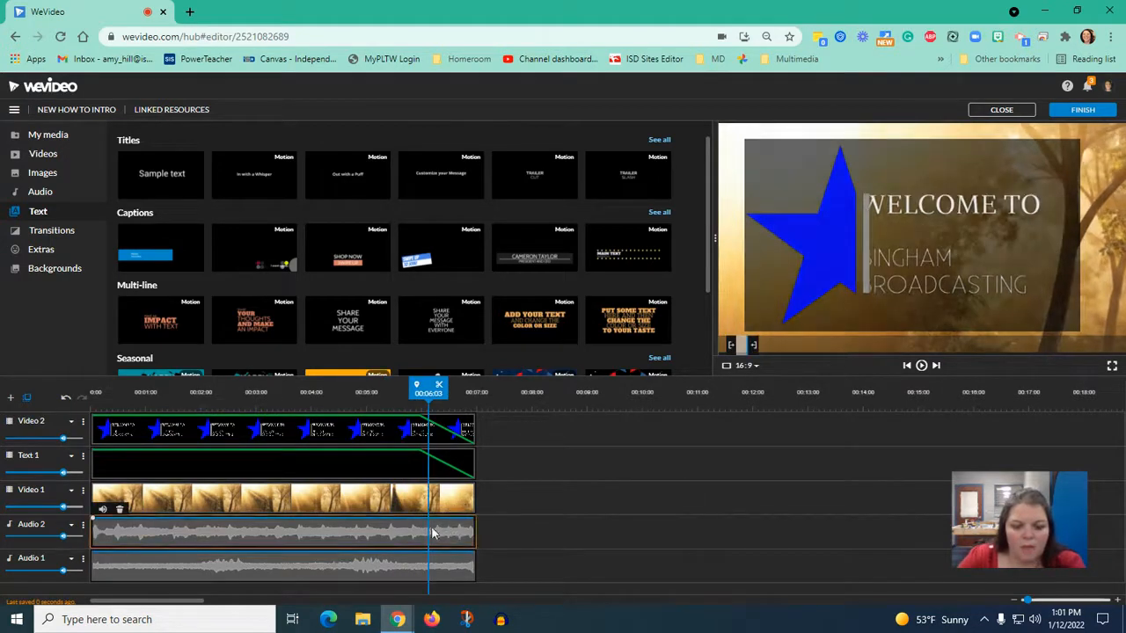
pyautogui.click(427, 519)
pyautogui.click(455, 519)
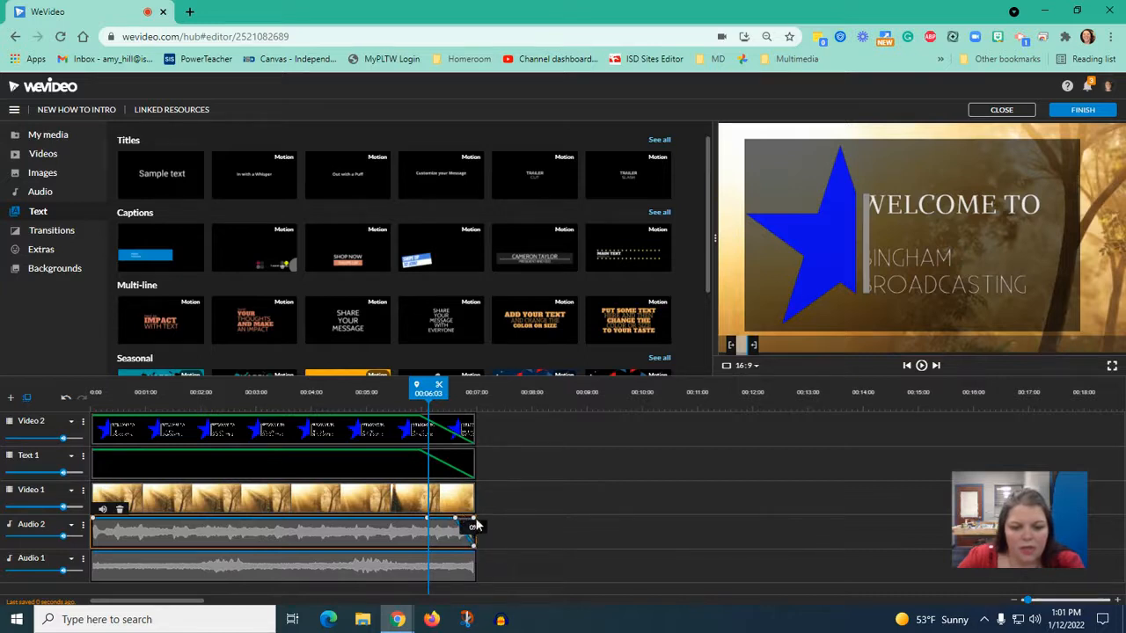
pyautogui.moveTo(473, 547); pyautogui.dragTo(474, 549)
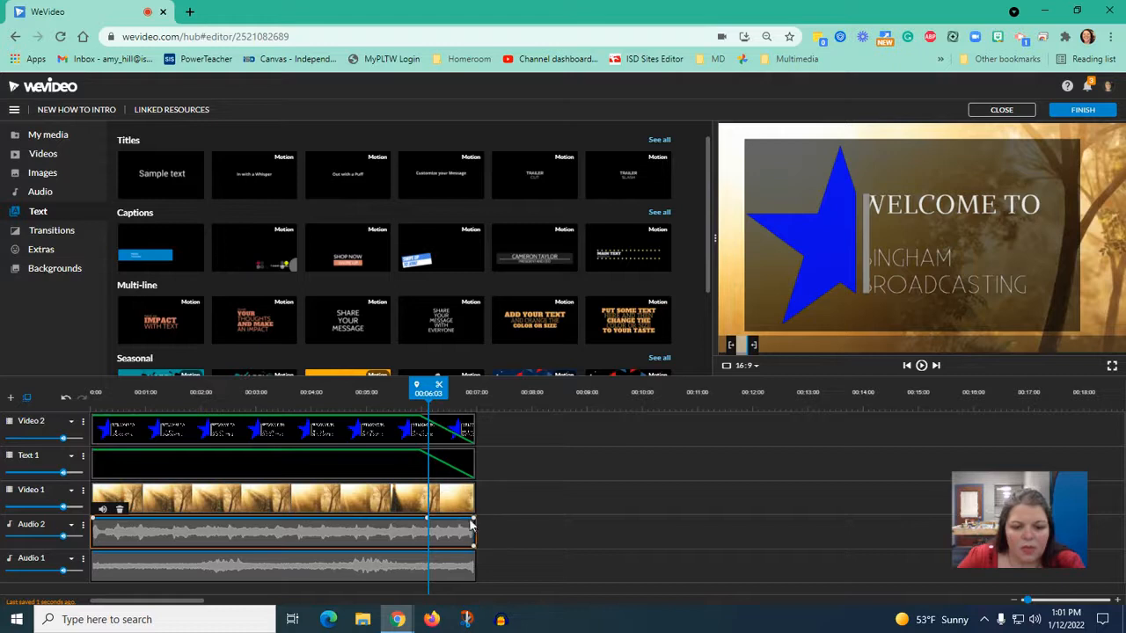
pyautogui.moveTo(474, 519); pyautogui.dragTo(474, 540)
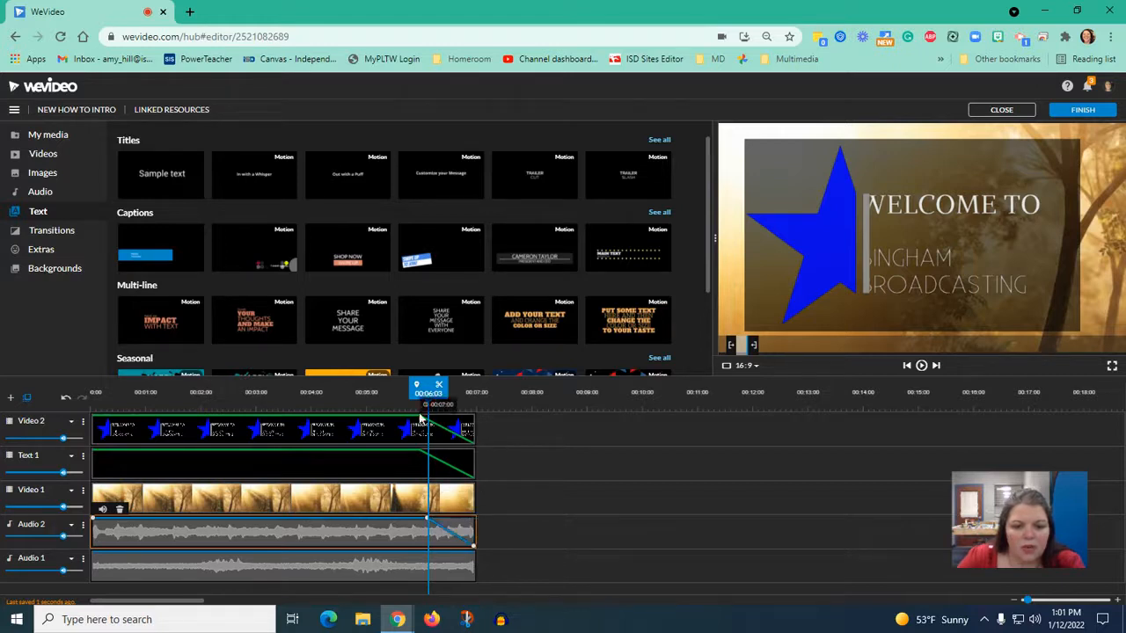
# Shape a volume fade-out on Audio 1 with a keyframe near 00:06:05 and the clip's end keyframe lowered to silence.
pyautogui.click(472, 556)
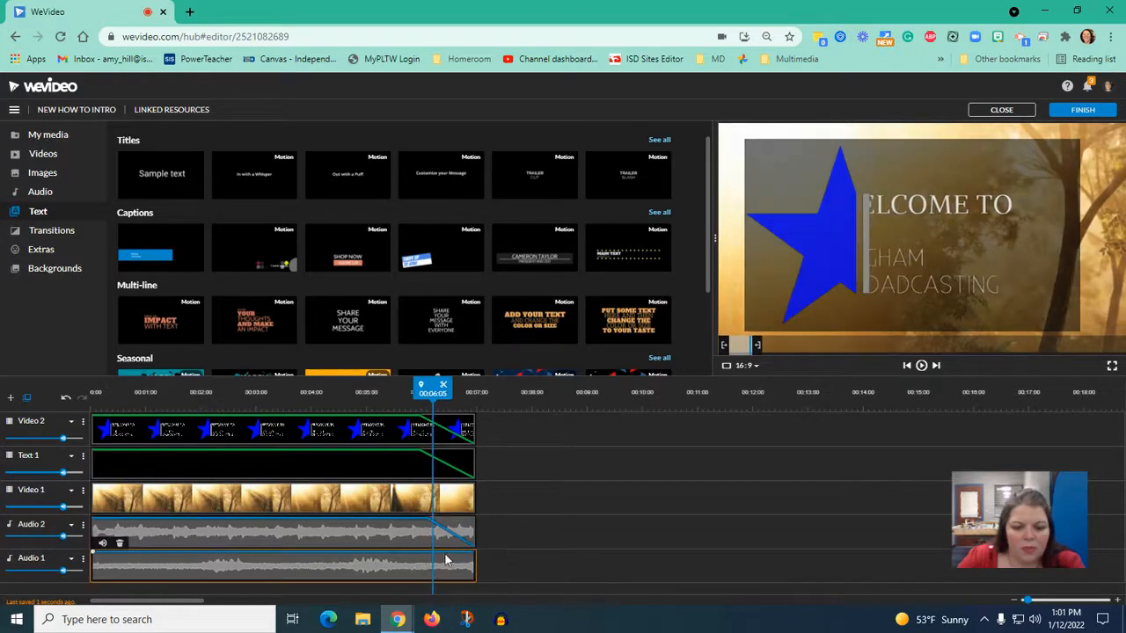
pyautogui.moveTo(467, 554); pyautogui.dragTo(472, 578)
pyautogui.click(431, 552)
pyautogui.click(466, 553)
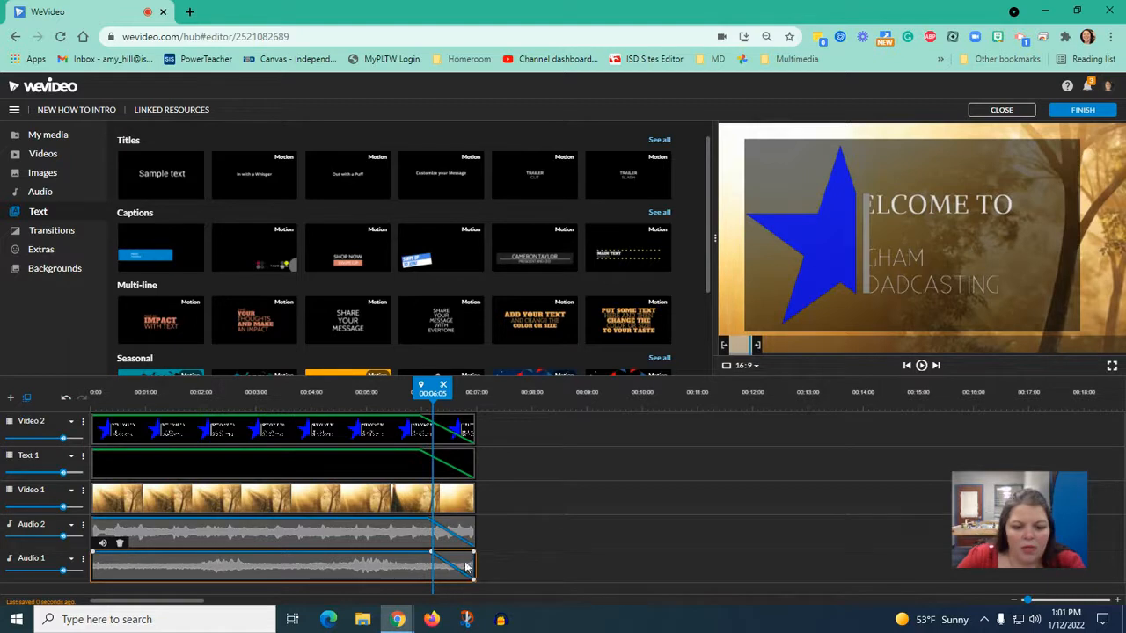
pyautogui.moveTo(472, 579)
pyautogui.mouseDown()
pyautogui.moveTo(473, 554)
pyautogui.moveTo(473, 580)
pyautogui.mouseUp()
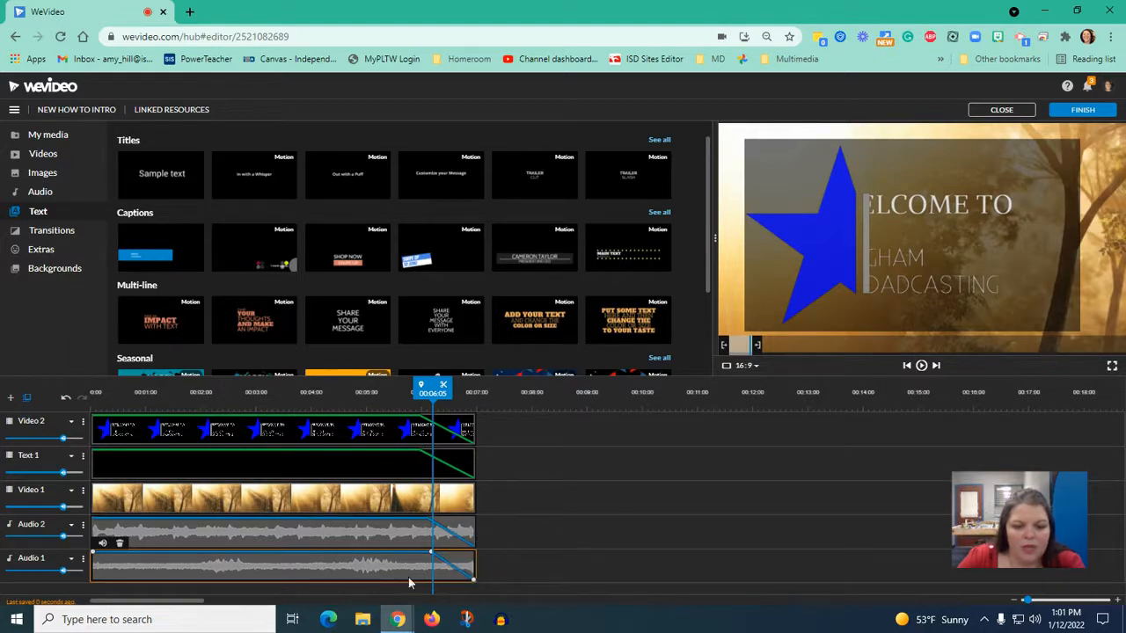
# Set the Audio 1 volume fade-out to 1 second and play back the end of the intro.
pyautogui.click(103, 543)
pyautogui.click(193, 484)
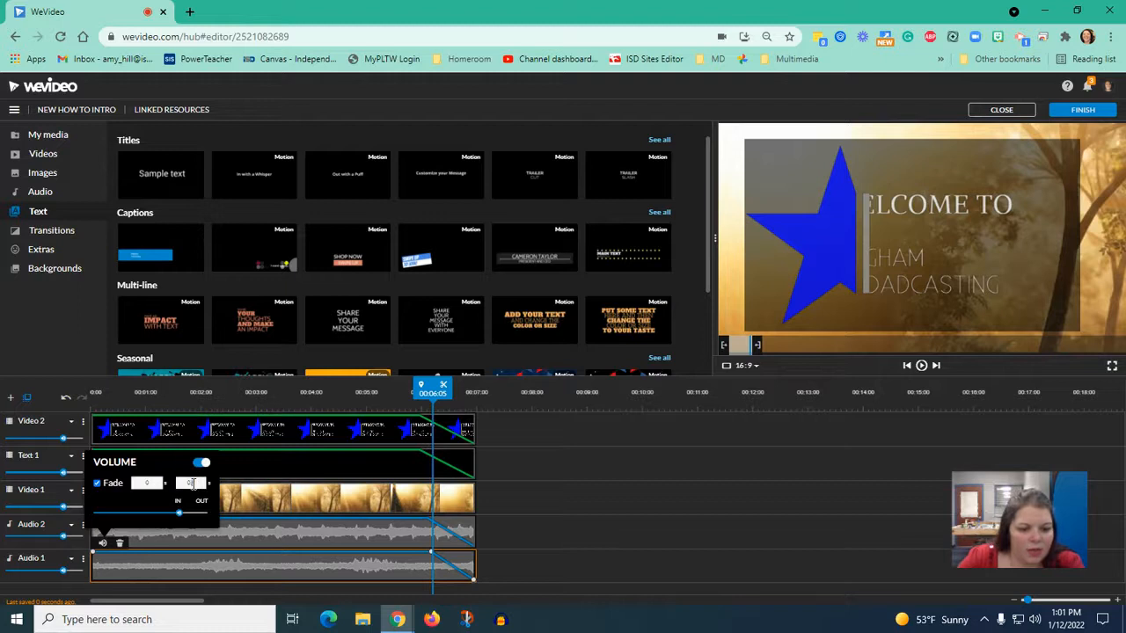
pyautogui.press('BackSpace')
pyautogui.press('BackSpace')
pyautogui.press('BackSpace')
pyautogui.write('1')
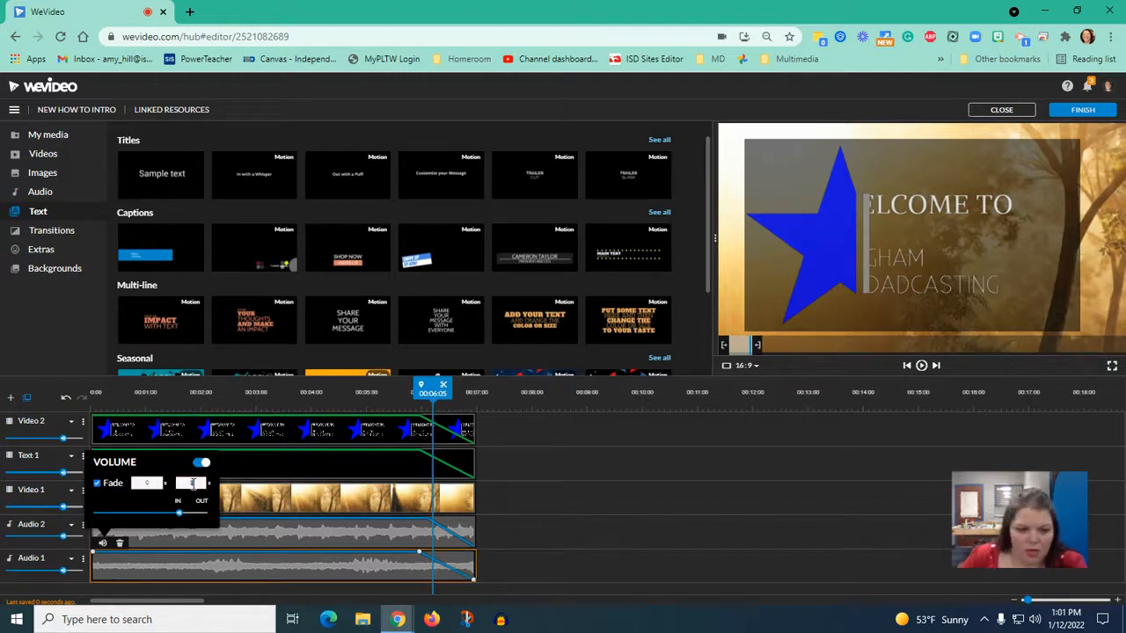
pyautogui.click(610, 559)
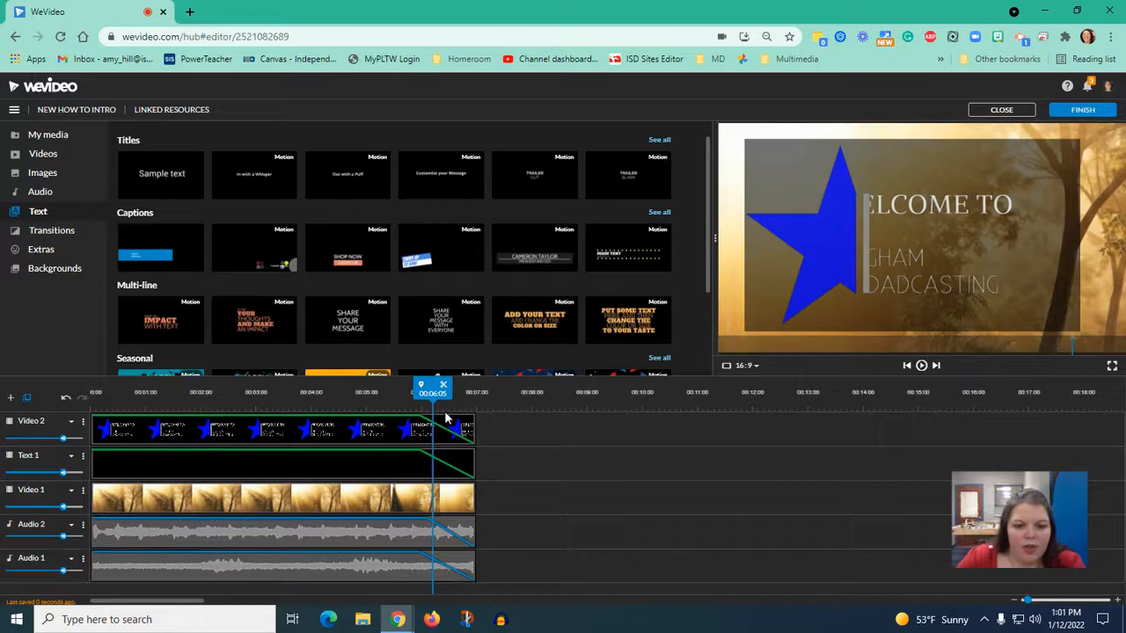
pyautogui.moveTo(431, 387); pyautogui.dragTo(361, 387)
pyautogui.click(921, 365)
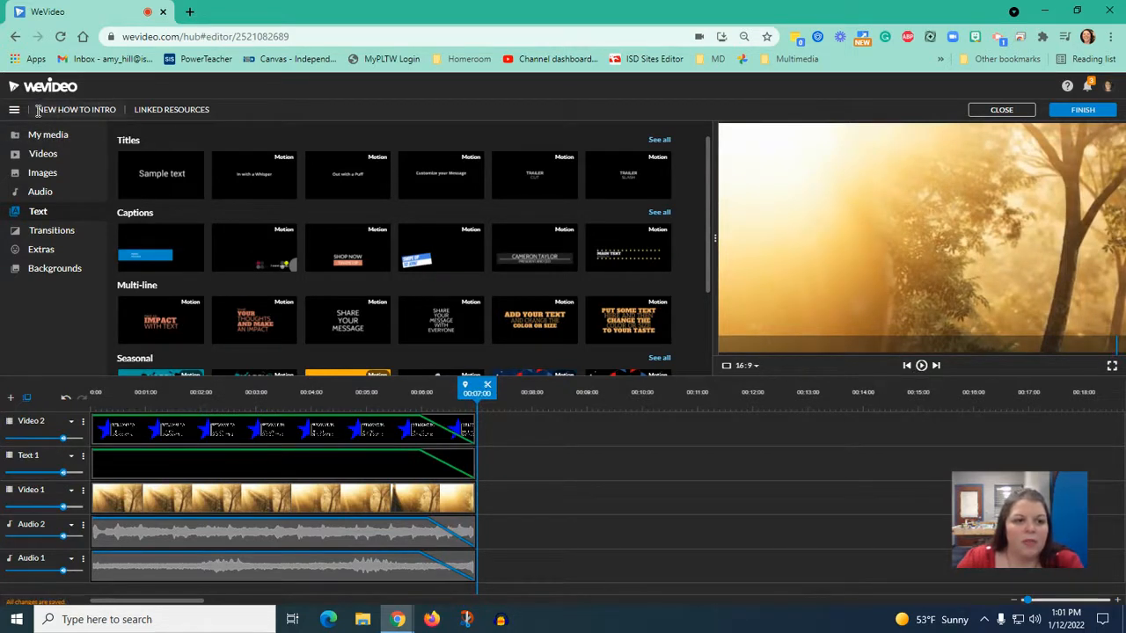
# Title the video with the creator's surname plus "Intro" in the export settings, and export it in SD with Google Drive as an added destination.
pyautogui.click(76, 109)
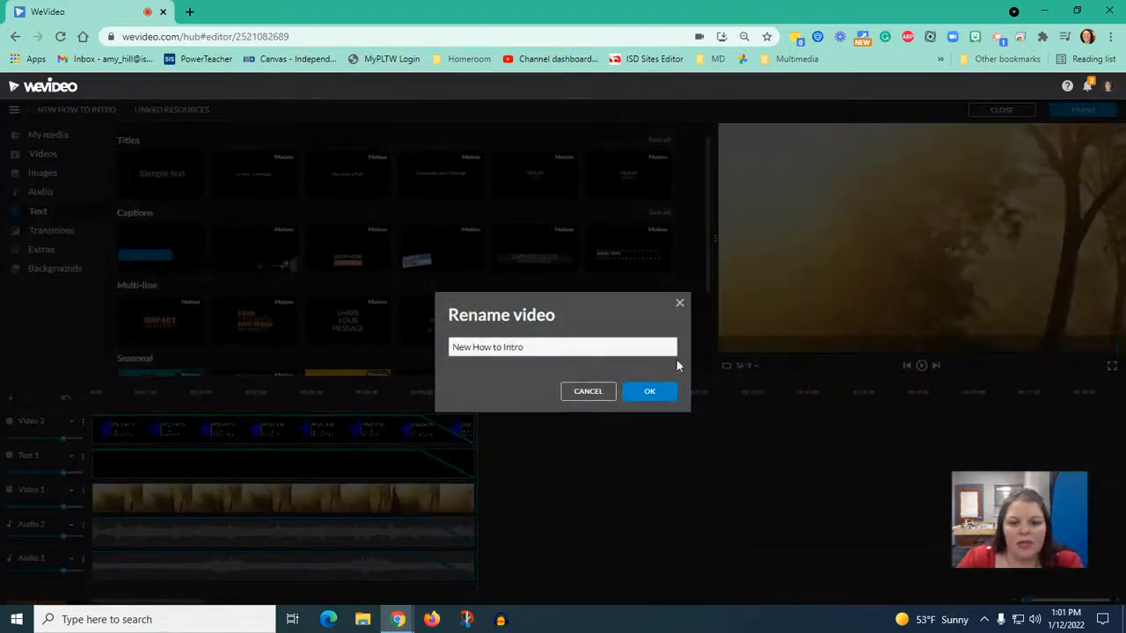
pyautogui.click(655, 392)
pyautogui.click(1079, 114)
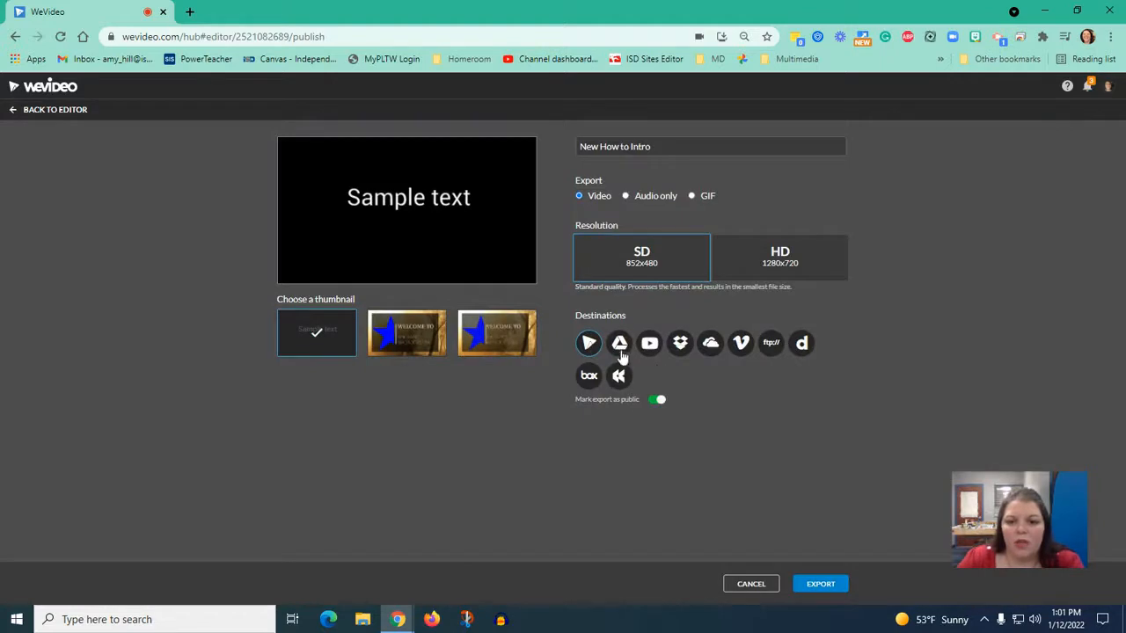
pyautogui.click(666, 147)
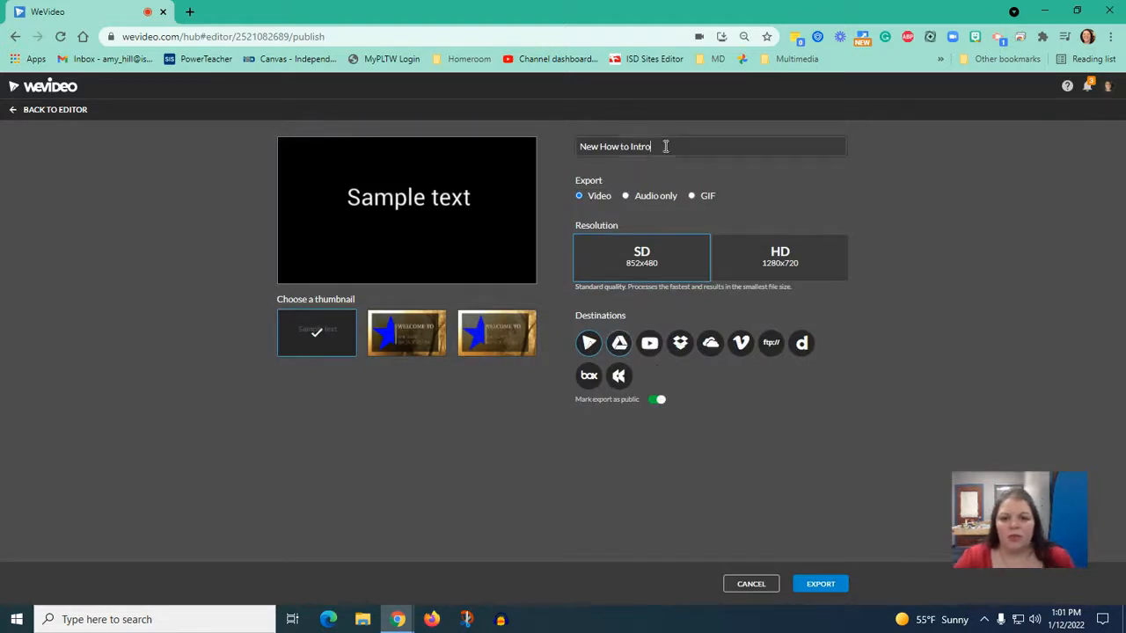
pyautogui.moveTo(666, 147); pyautogui.dragTo(545, 164)
pyautogui.write('Hill INtro')
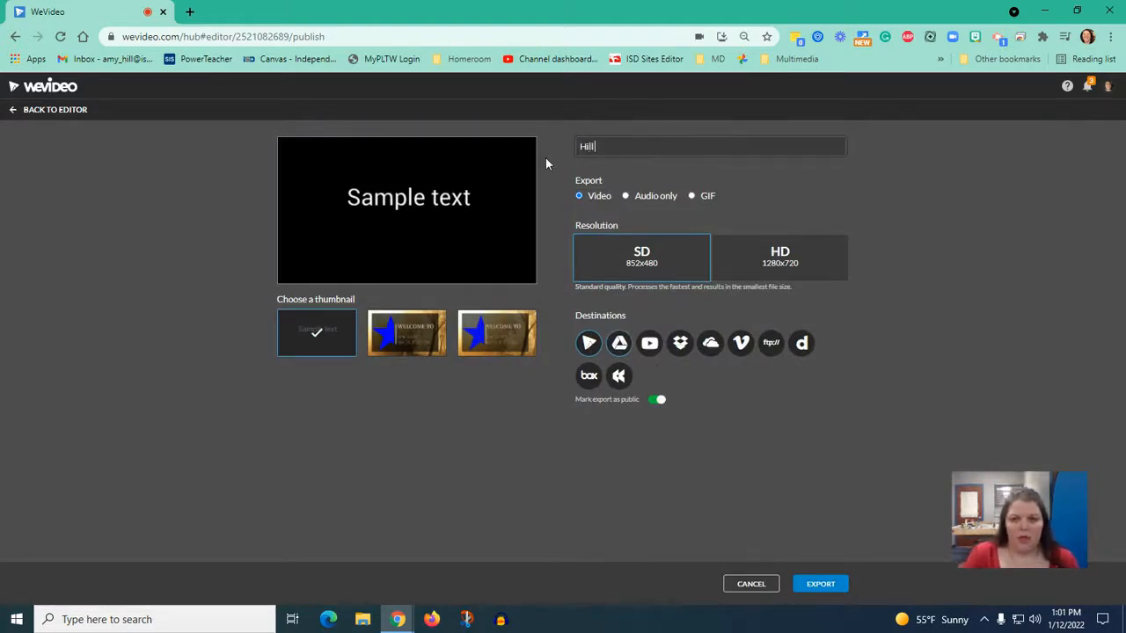
pyautogui.press('BackSpace')
pyautogui.press('BackSpace')
pyautogui.press('BackSpace')
pyautogui.press('BackSpace')
pyautogui.write('ntro')
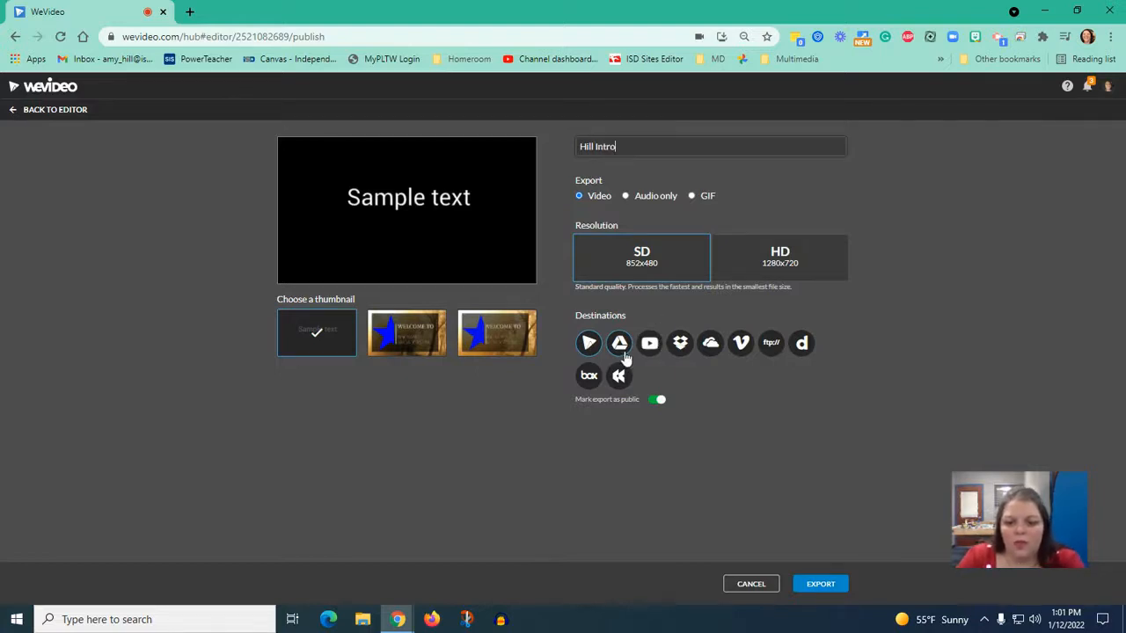
pyautogui.click(818, 585)
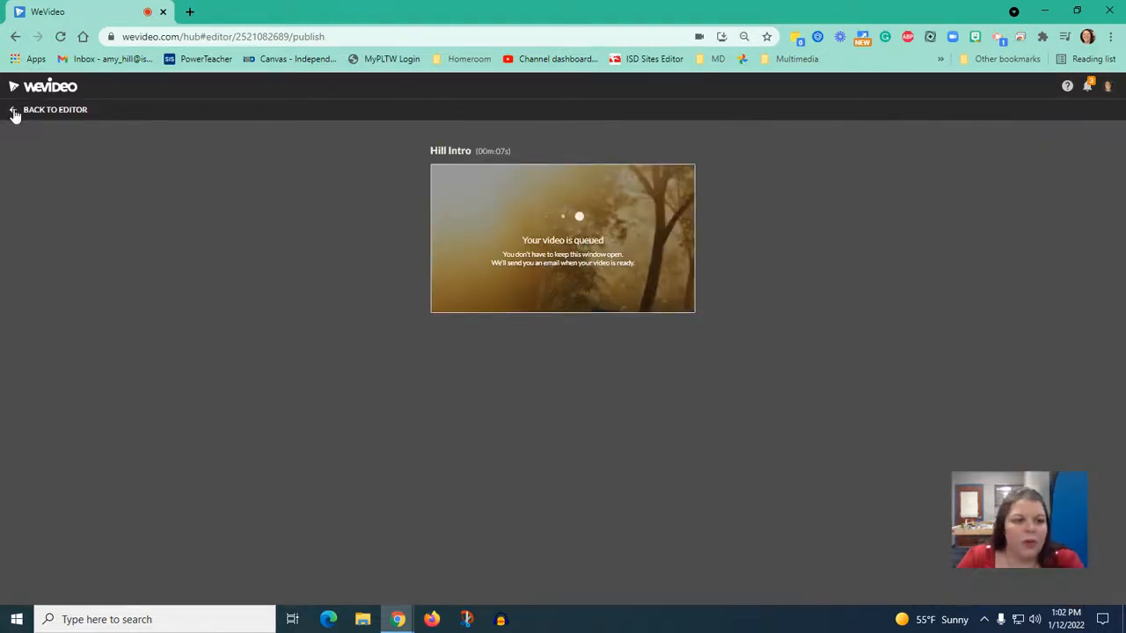
# Return to the editor and save a copy of the project under the creator's surname plus "Outro".
pyautogui.click(12, 110)
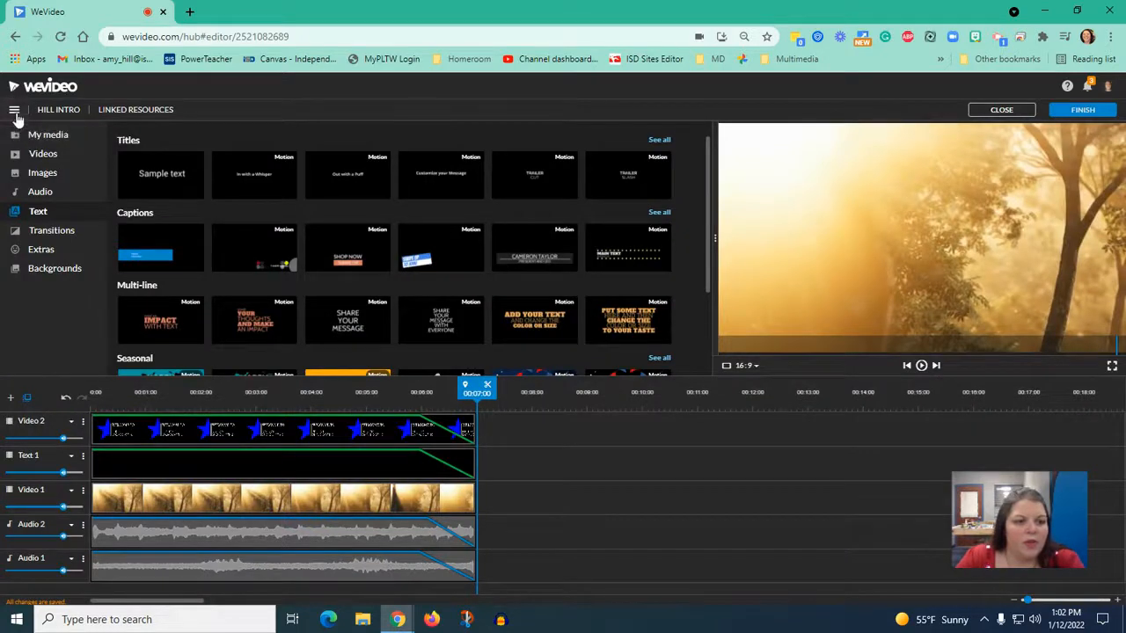
pyautogui.click(13, 111)
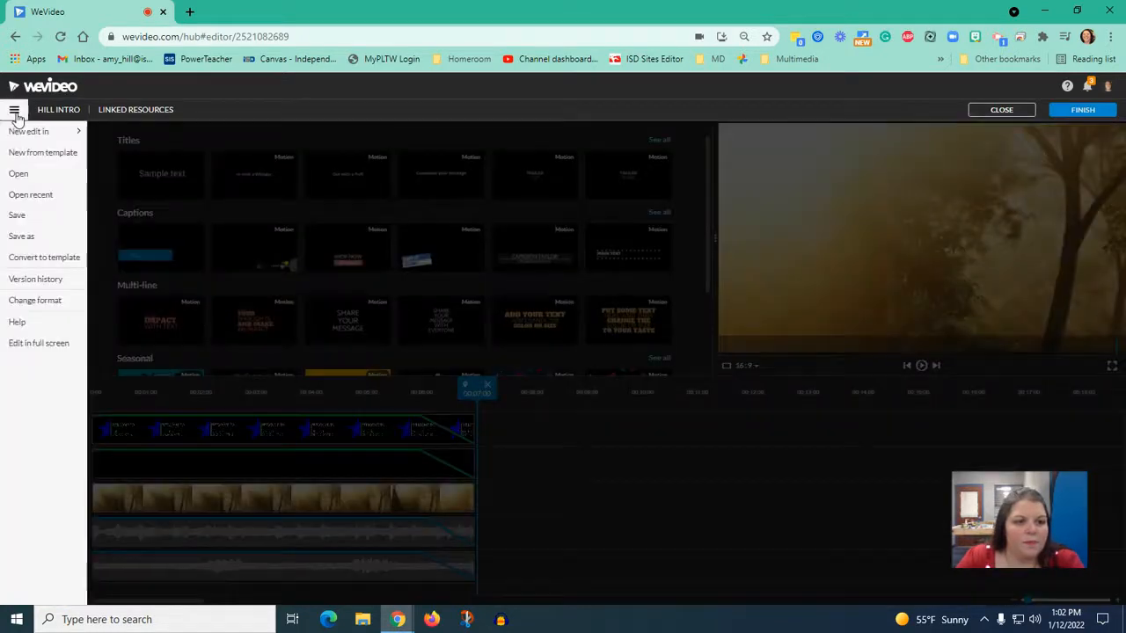
pyautogui.click(29, 239)
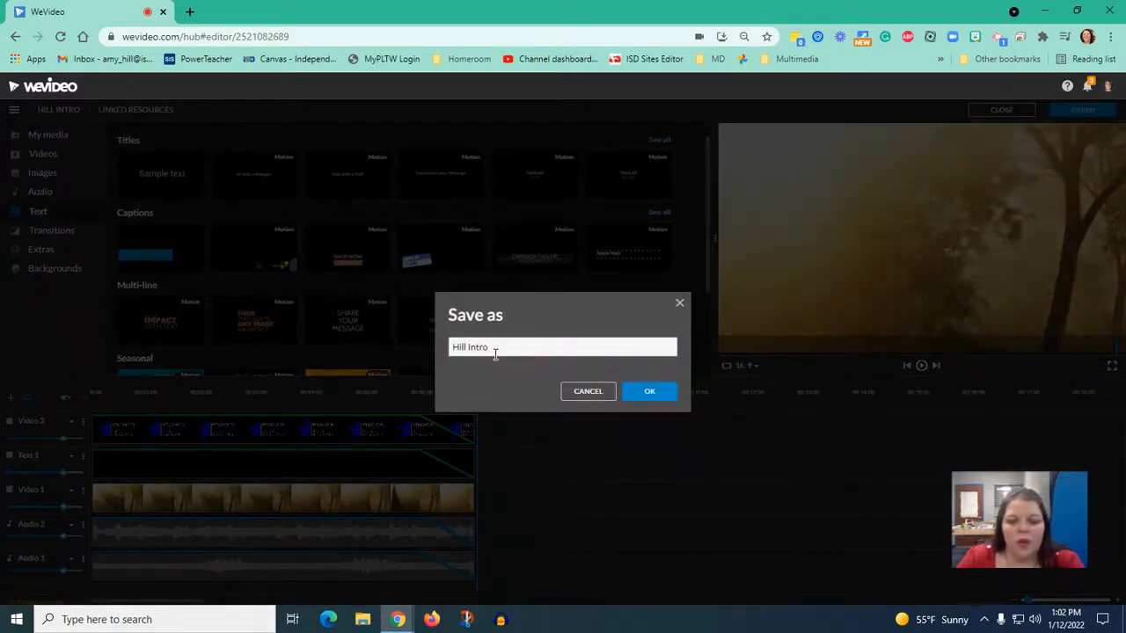
pyautogui.moveTo(497, 351); pyautogui.dragTo(484, 347)
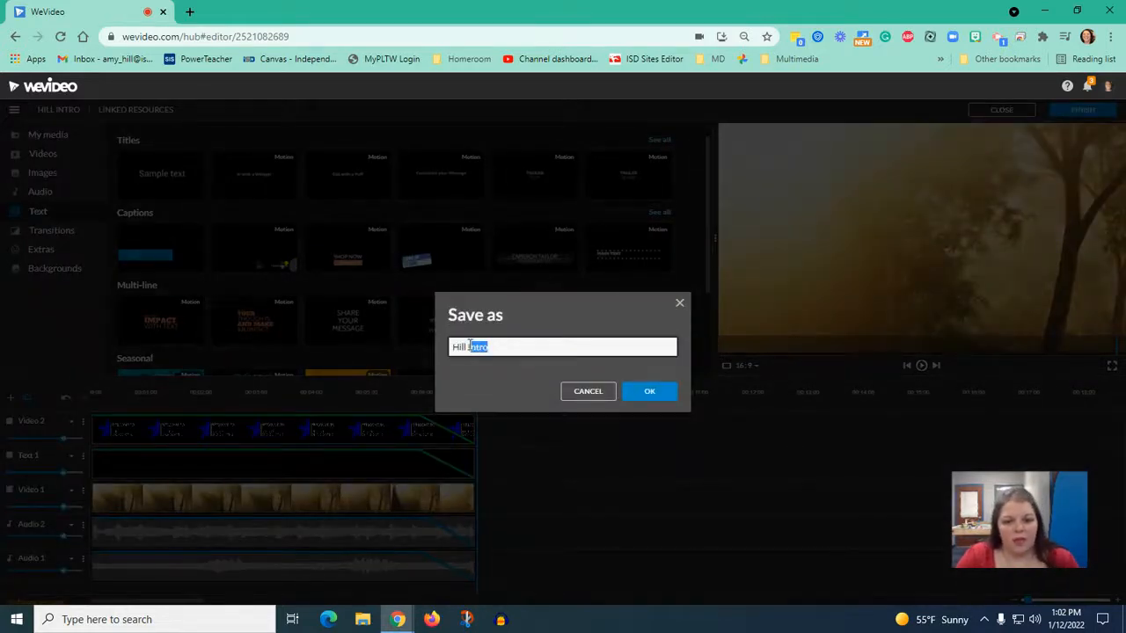
pyautogui.write('O')
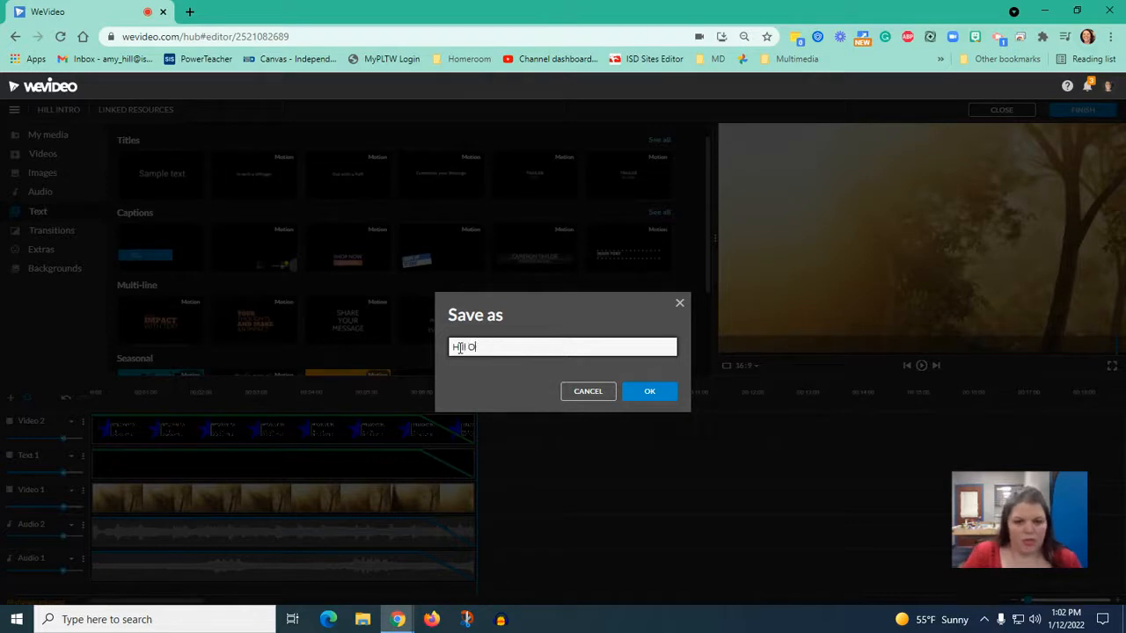
pyautogui.press('Return')
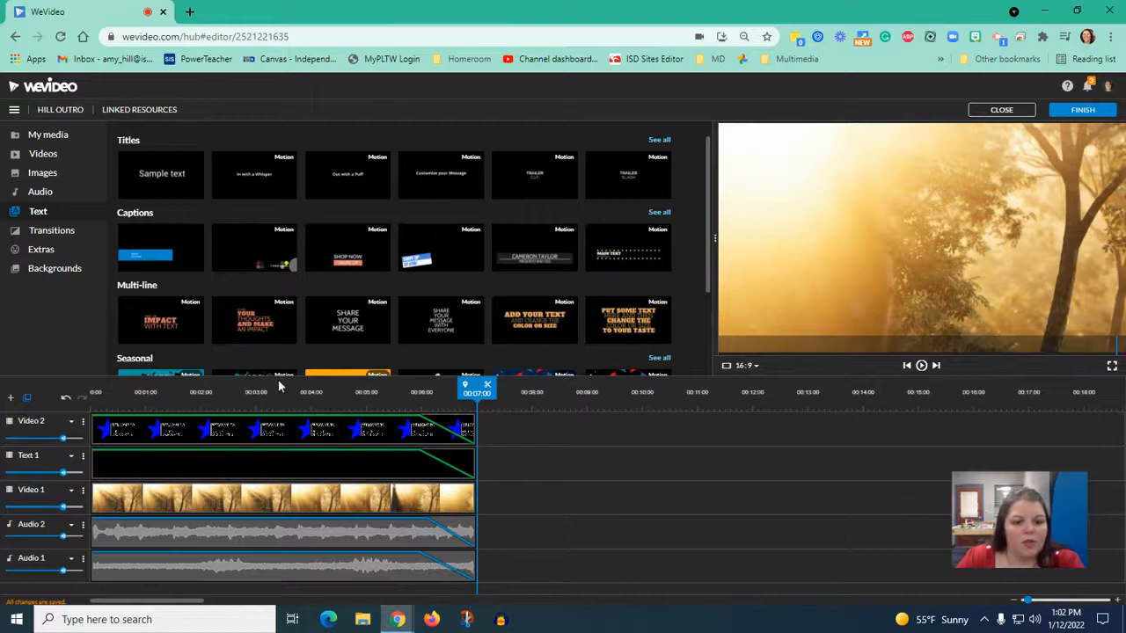
# Edit the star title on Video 2 so its first two text lines read "See you" and "later".
pyautogui.click(271, 430)
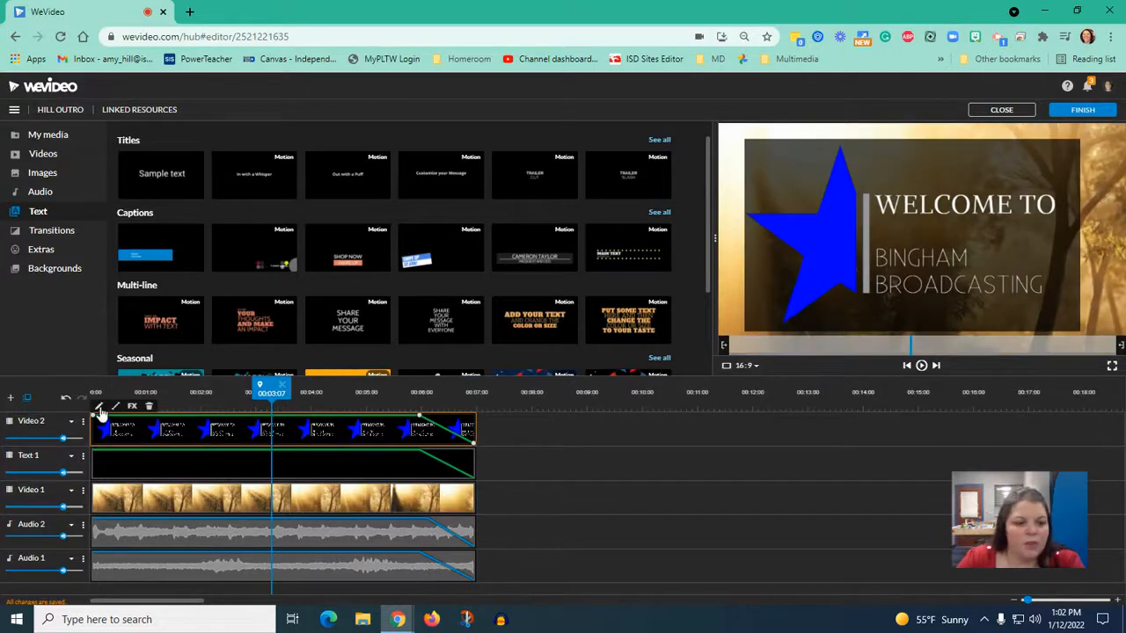
pyautogui.click(98, 406)
pyautogui.moveTo(103, 253); pyautogui.dragTo(16, 253)
pyautogui.write('See')
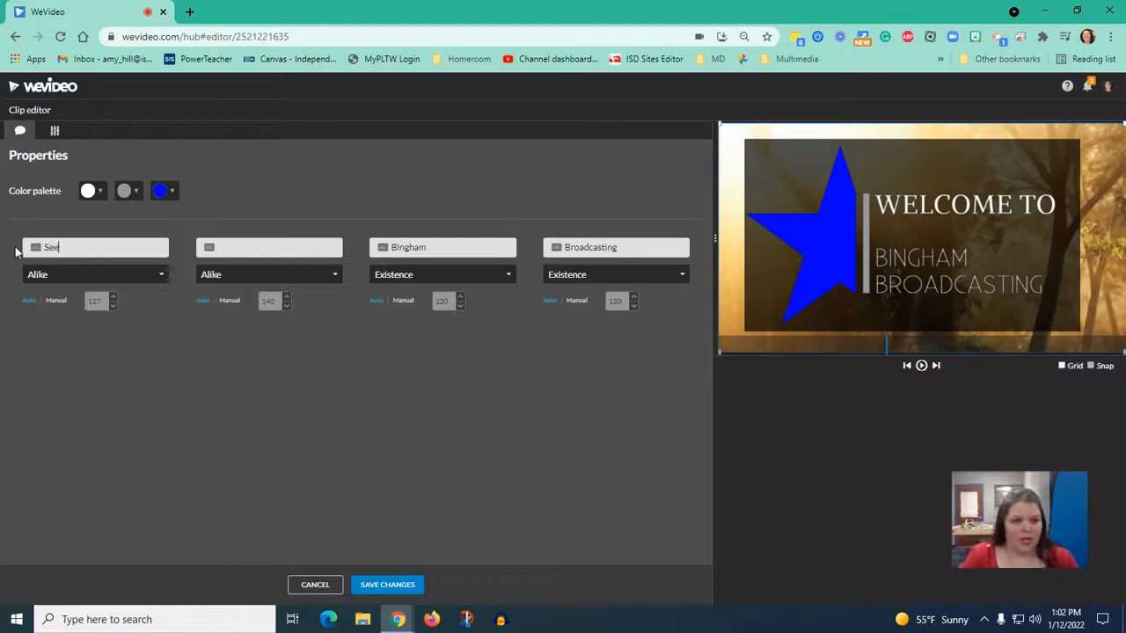
pyautogui.write(' you')
pyautogui.press('Tab')
pyautogui.write('late')
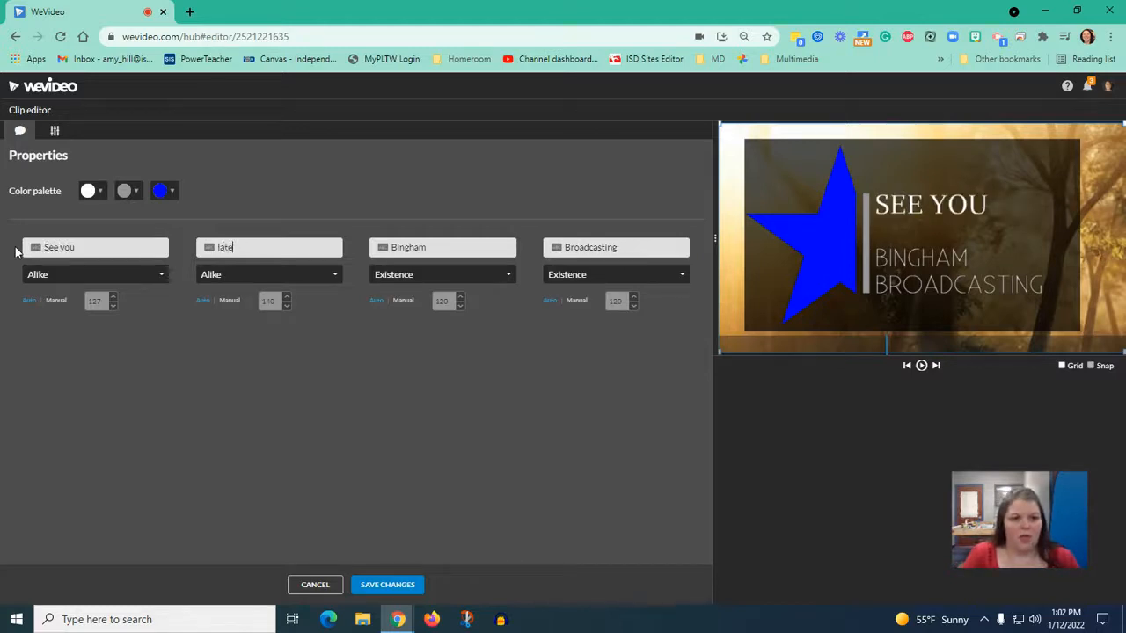
pyautogui.write('r')
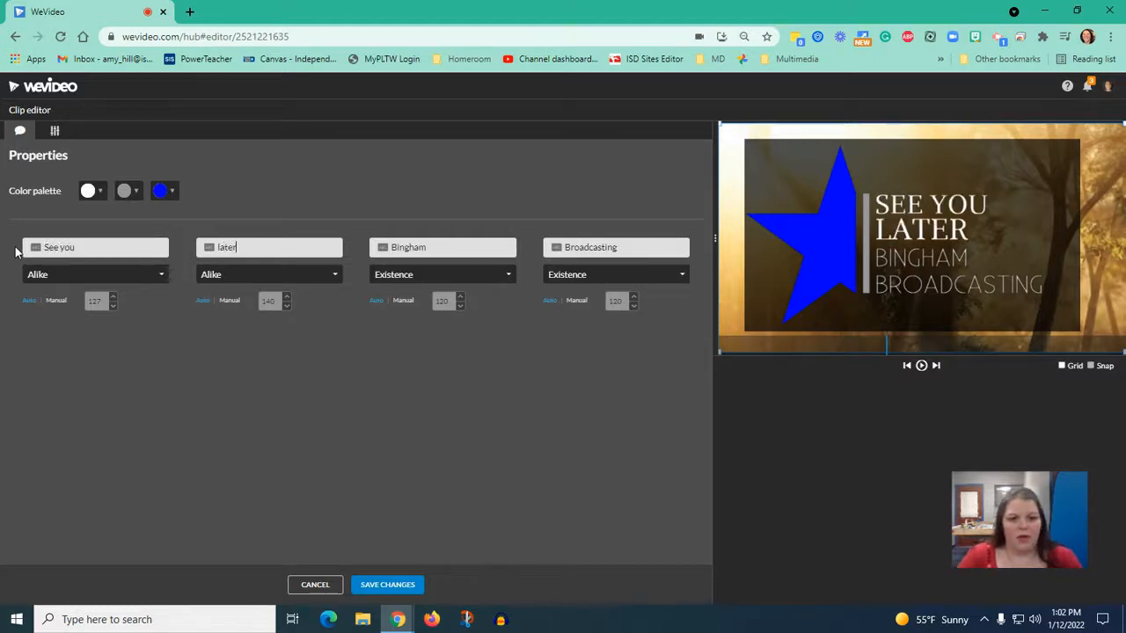
# Replace "Broadcasting" in the star title's last line with "Bears" and save the title changes.
pyautogui.doubleClick(607, 247)
pyautogui.write('Bears')
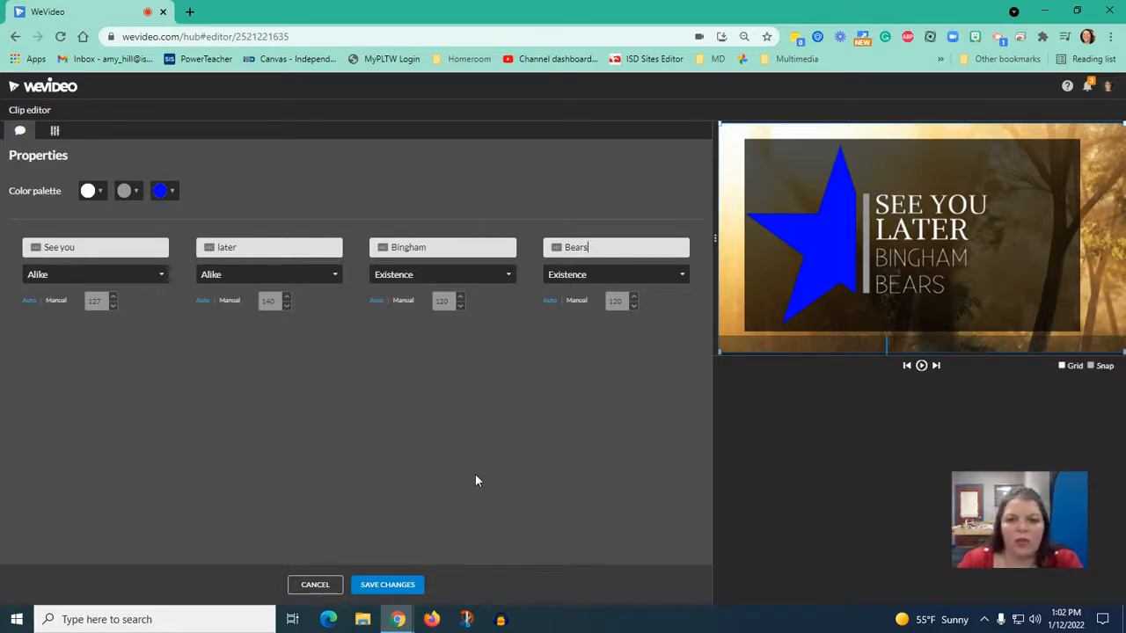
pyautogui.click(384, 585)
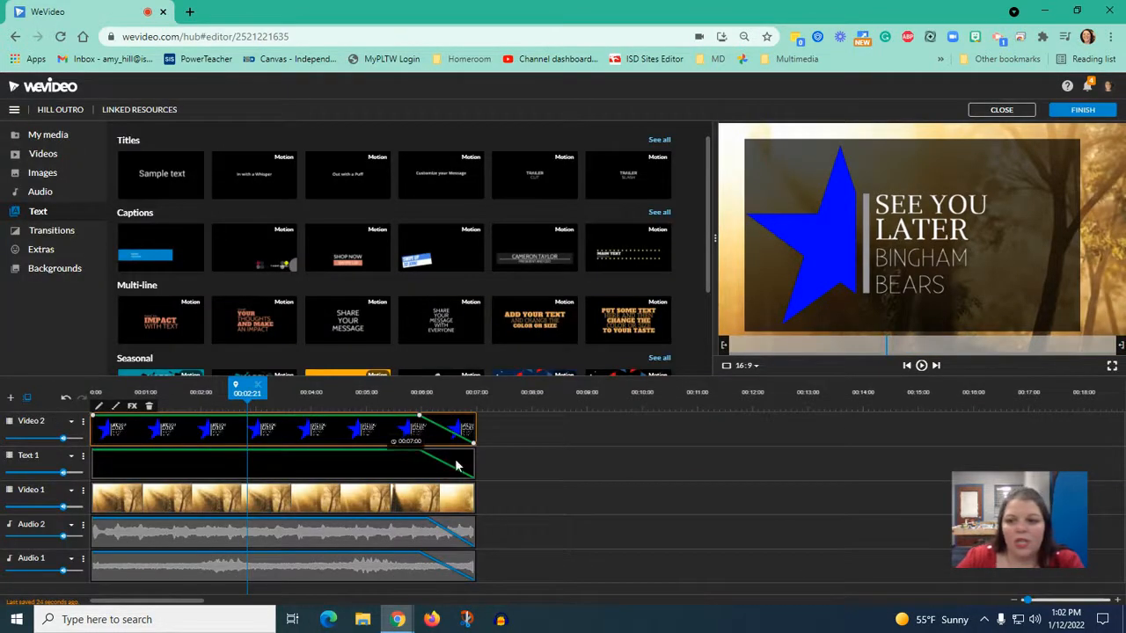
# Finish the outro and export it as an SD 852x480 video.
pyautogui.click(1099, 115)
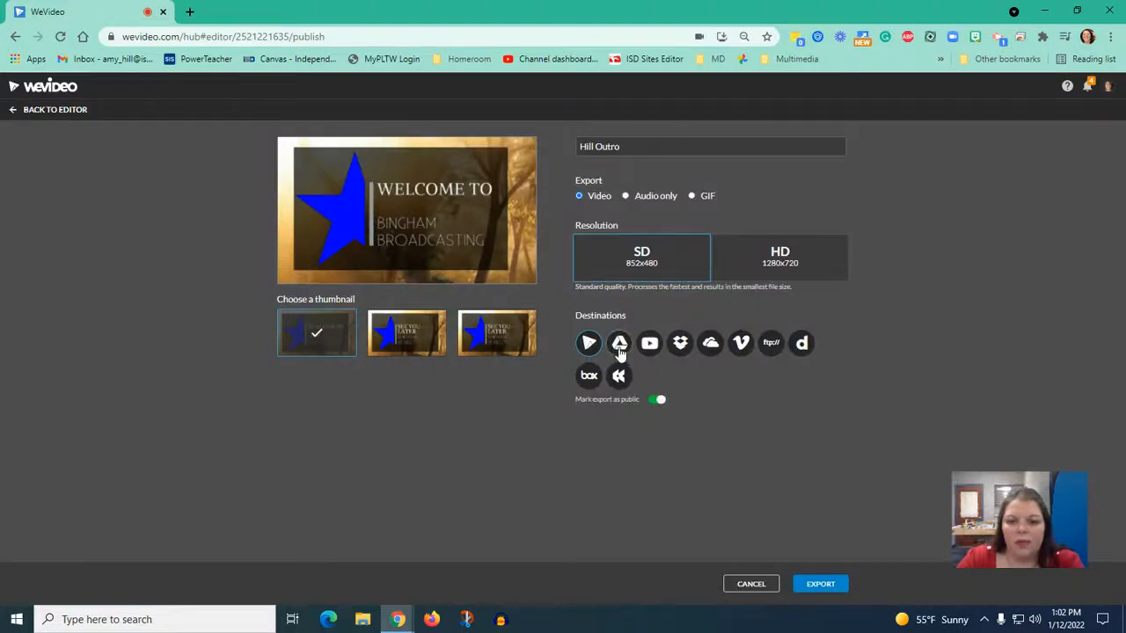
pyautogui.click(814, 588)
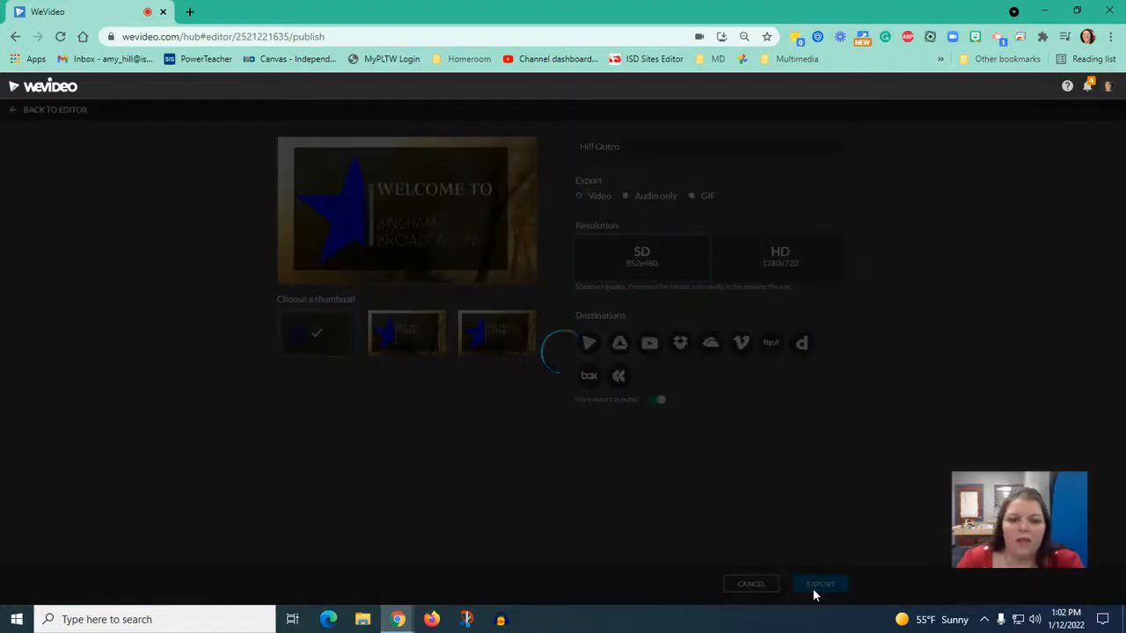